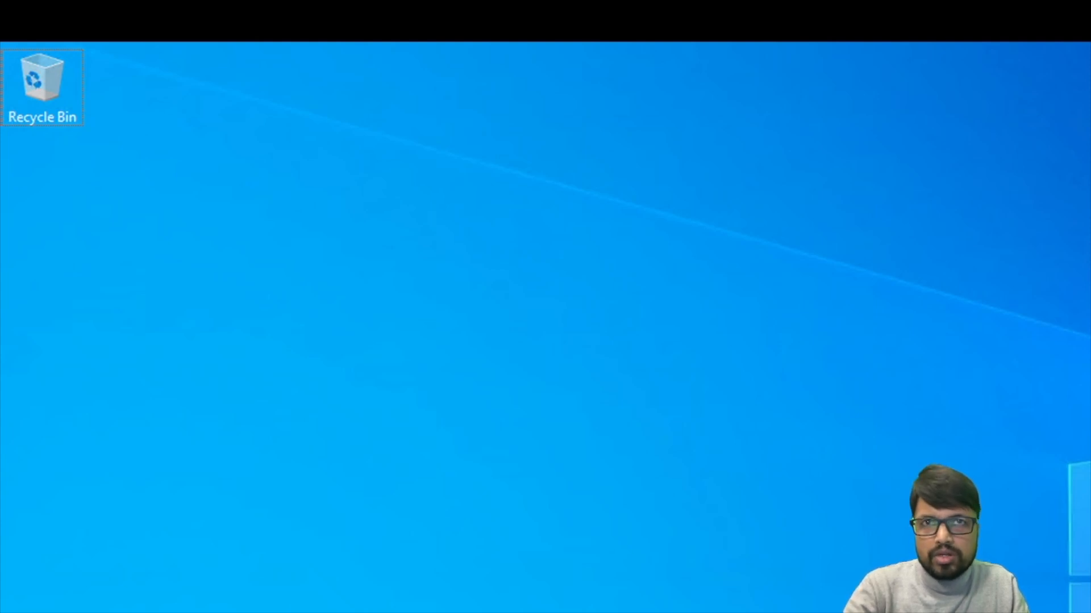
Step: Open the Network Connections window through the Run dialog
key("super+s")
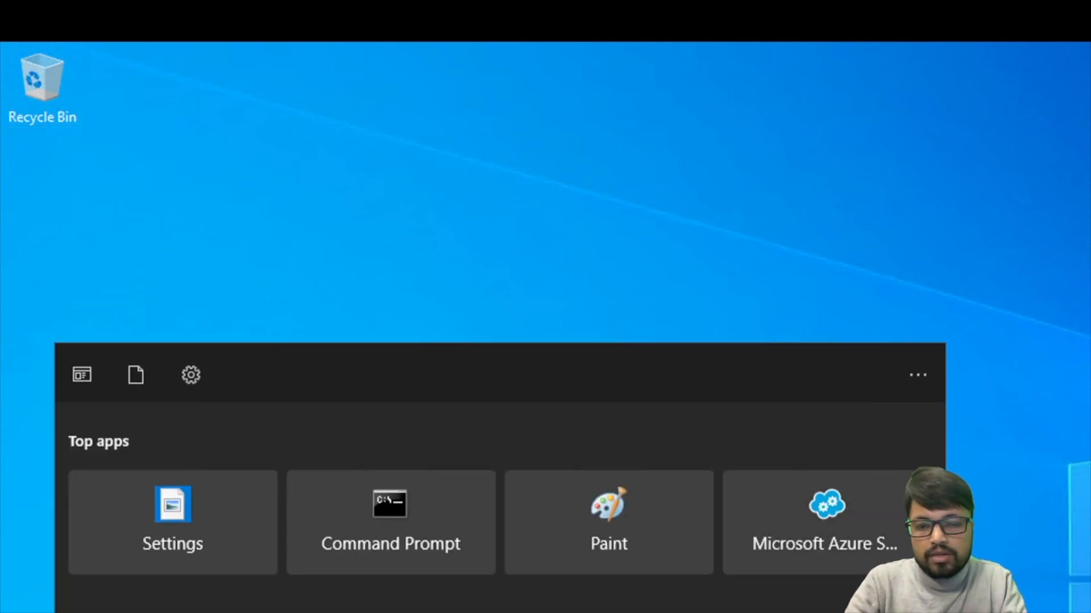
type("run")
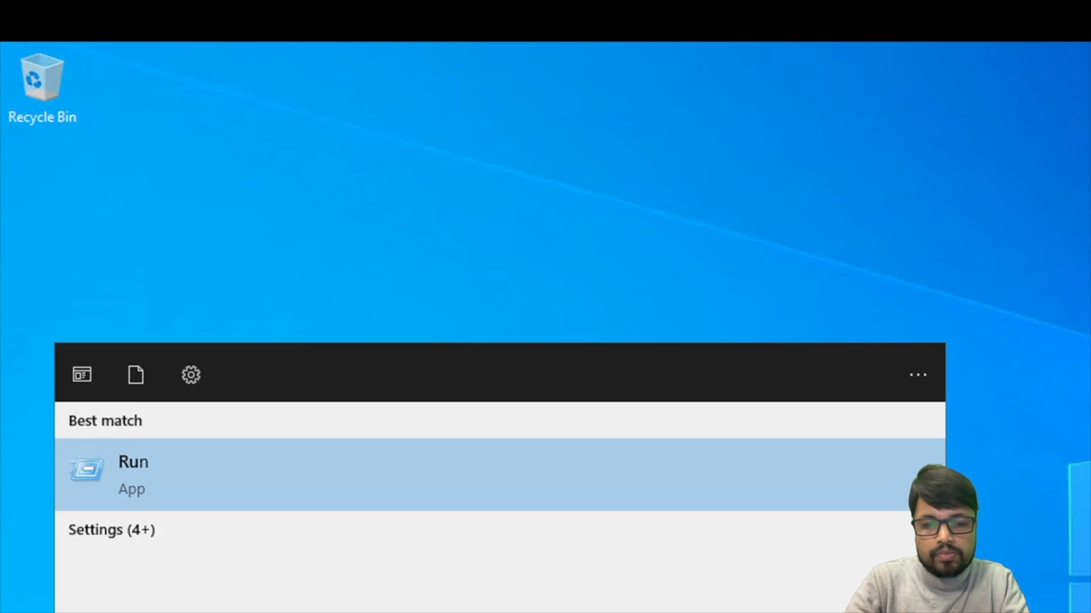
key("Return")
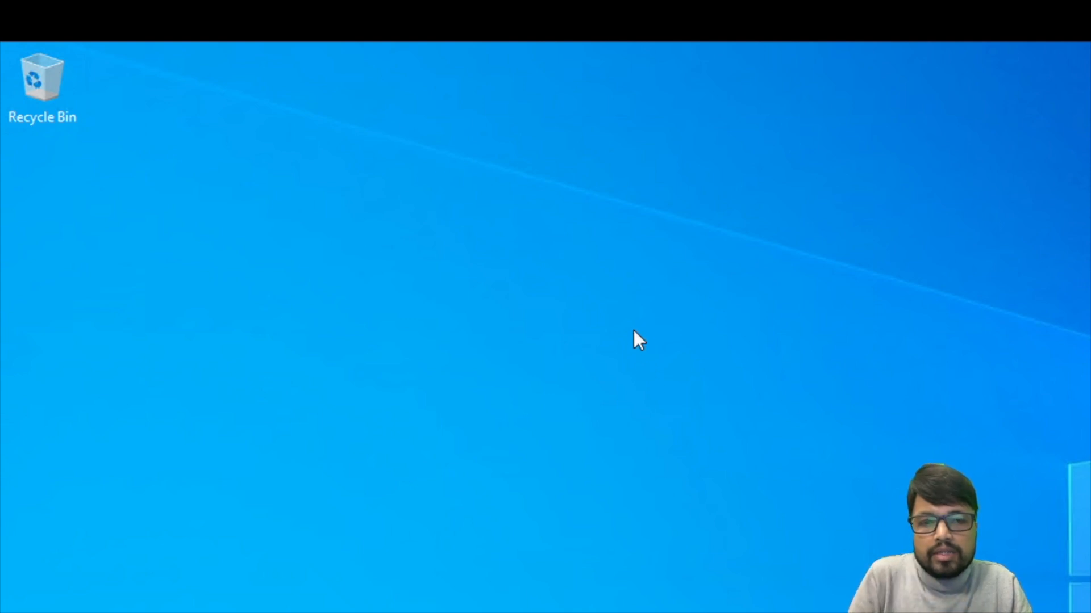
key("Return")
key("super+s")
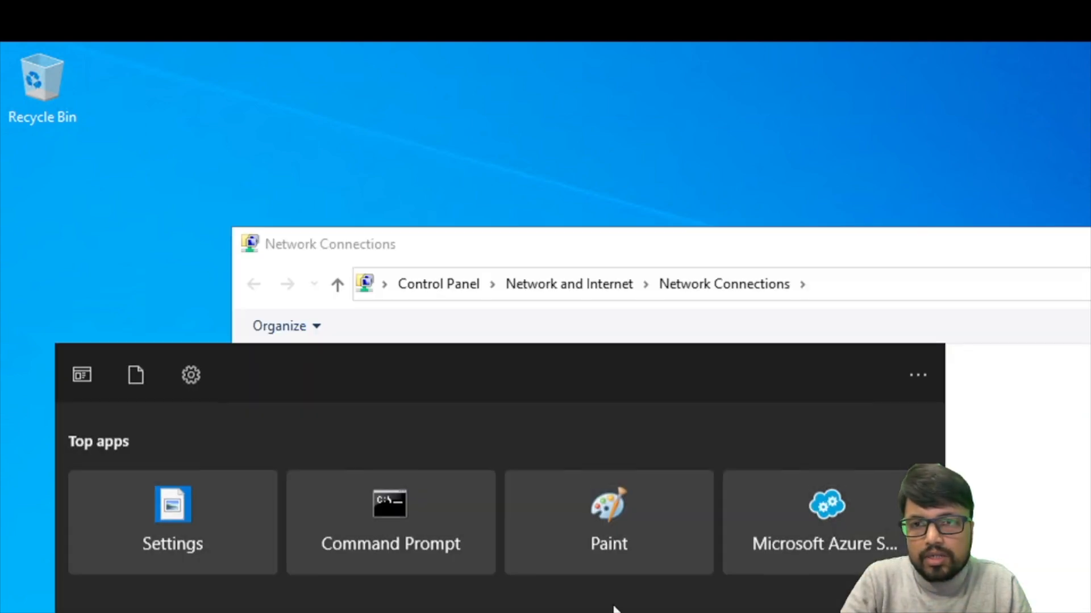
left_click(1044, 429)
Step: Review the network connection details of the Ethernet0 adapter, including its IPv4 address and DNS server, and close them
double_click(326, 388)
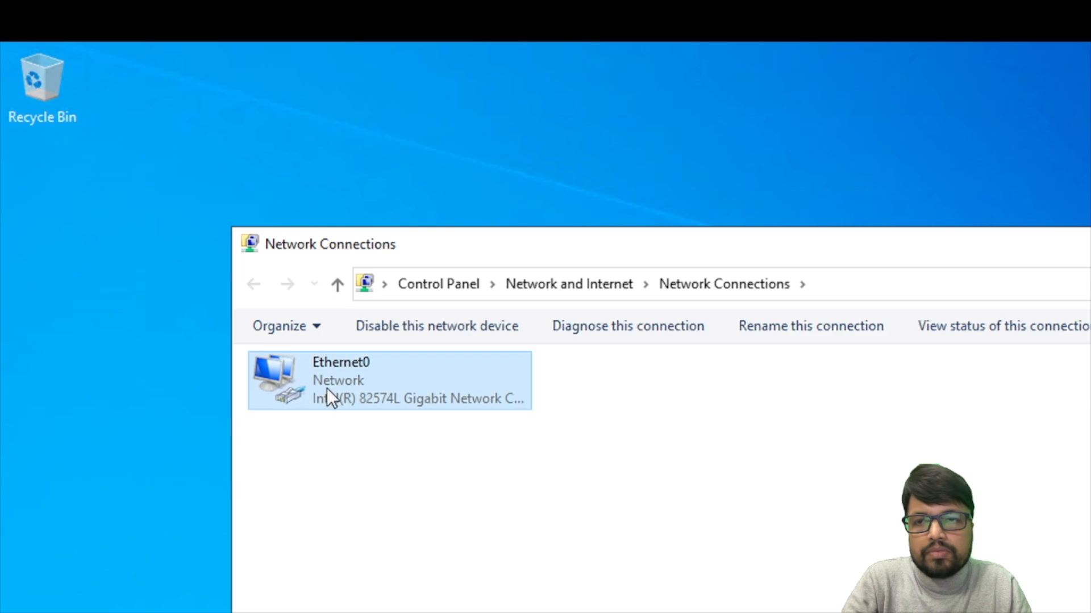
left_click(727, 555)
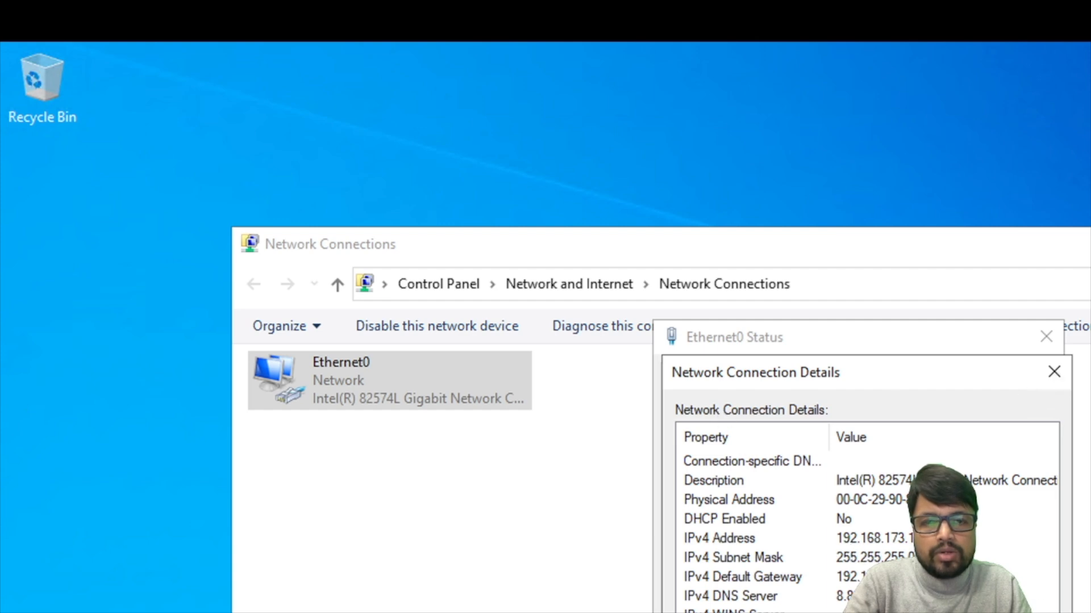
key("Escape")
key("Escape")
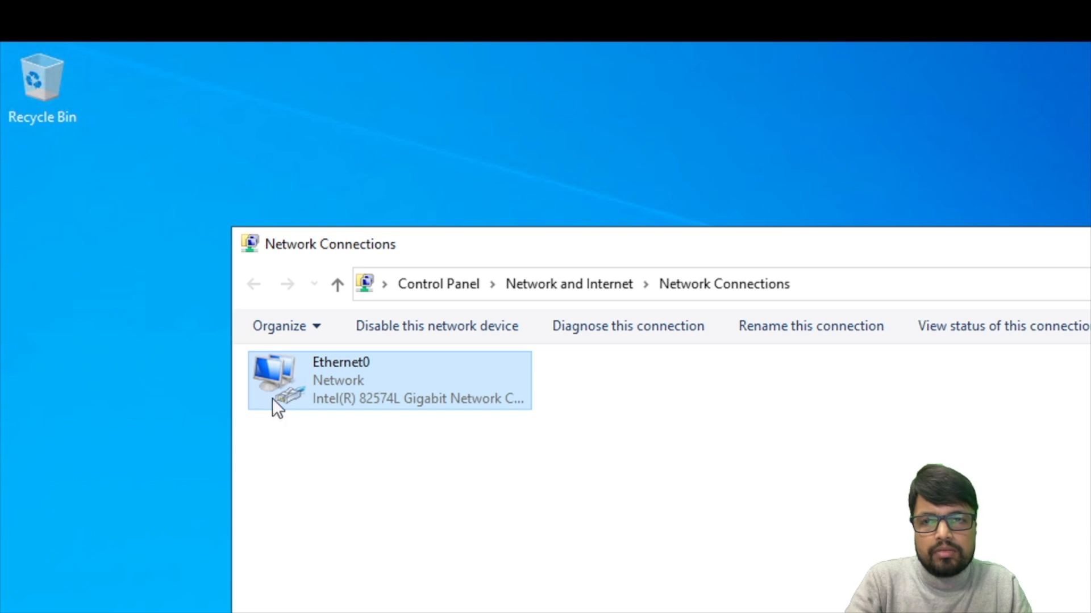
Step: Check the Internet Protocol Version 4 (TCP/IPv4) properties of Ethernet0 without changes and close all network windows
double_click(332, 380)
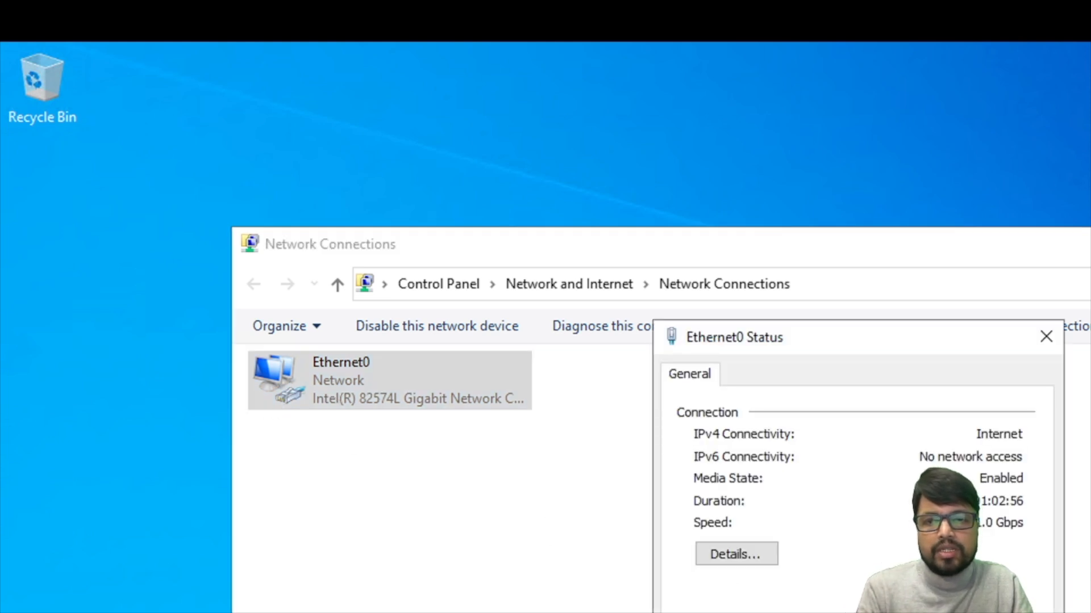
key("alt+p")
double_click(897, 597)
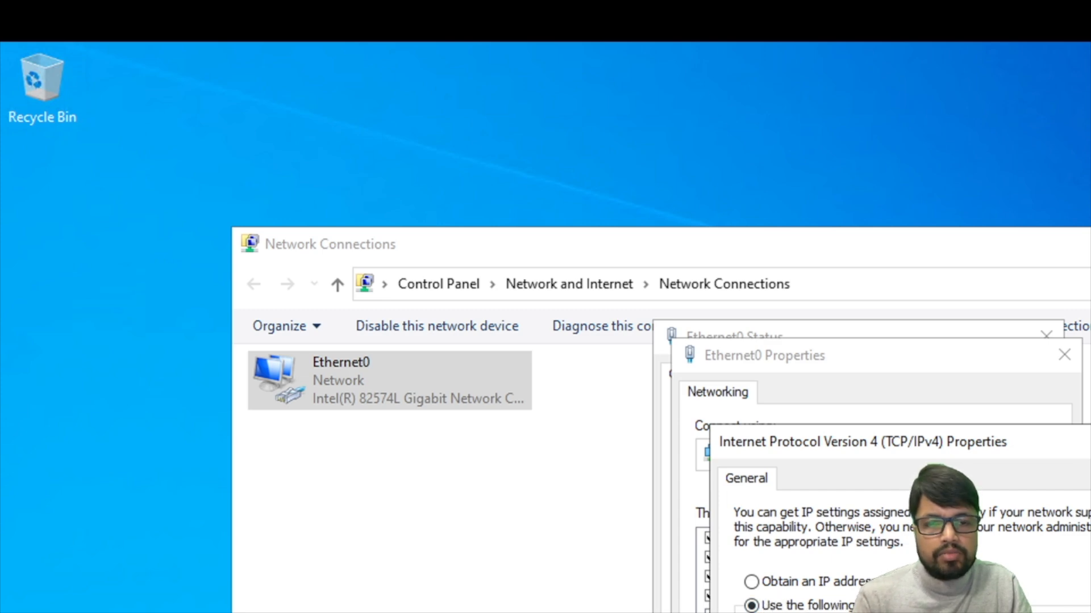
key("Escape")
key("Escape")
key("Escape")
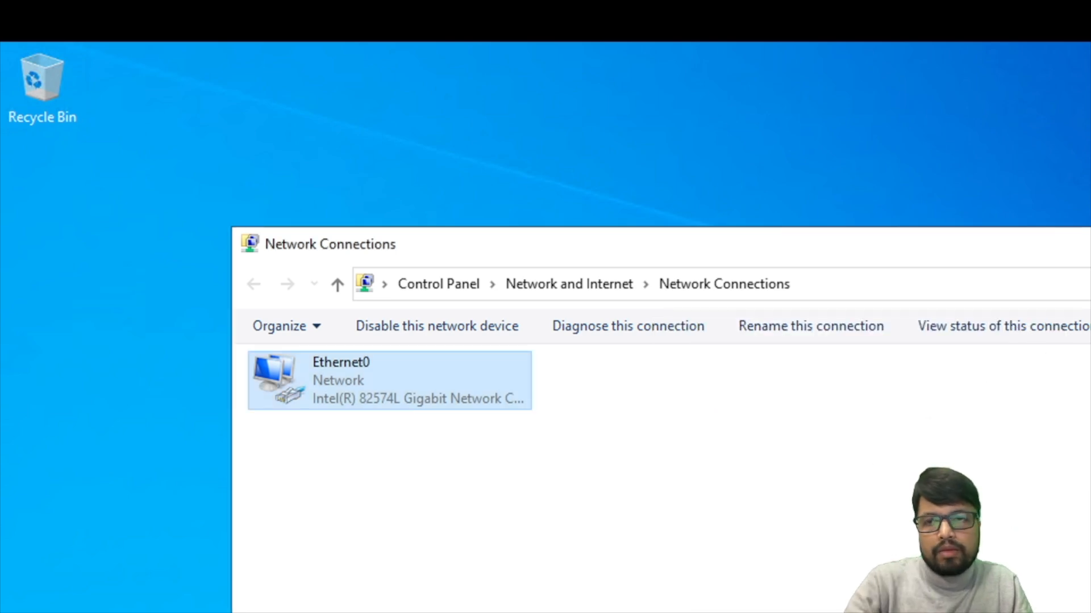
key("alt+F4")
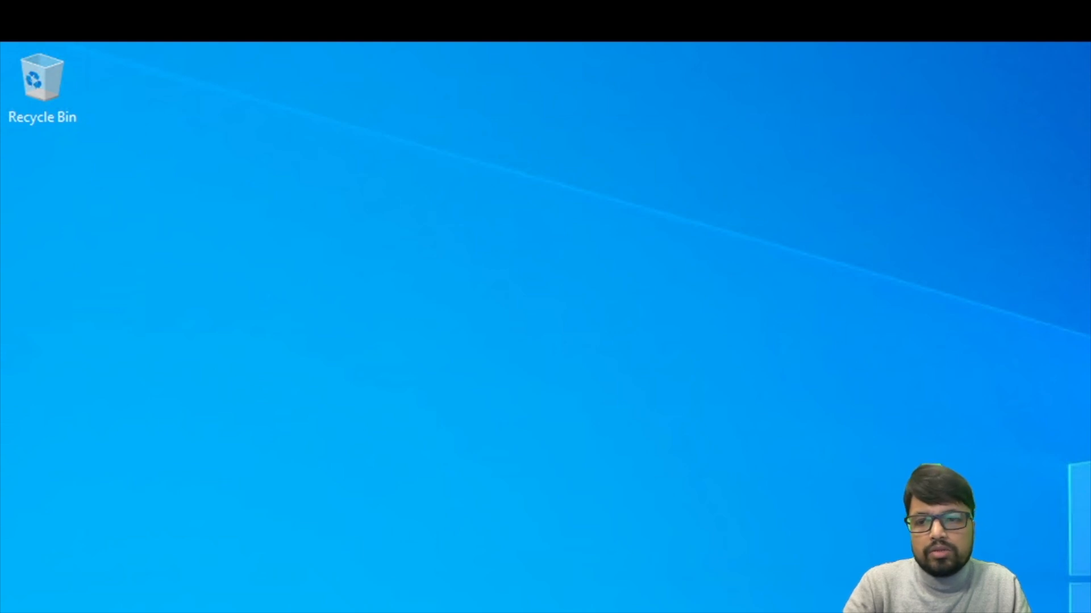
Step: Open Server Manager and dismiss the Windows Admin Center message
key("super+s")
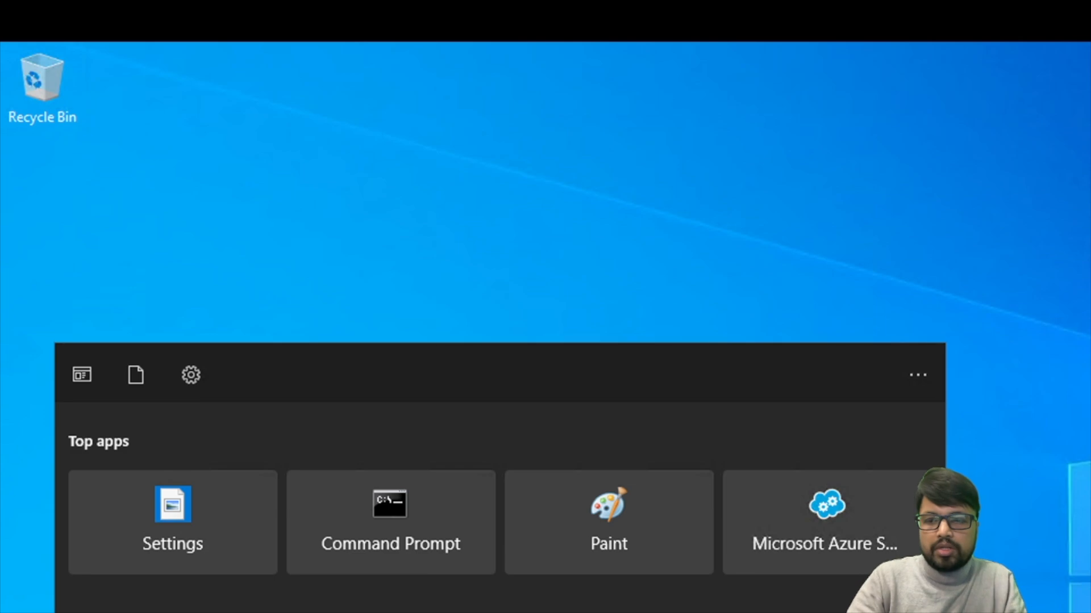
type("server")
key("Return")
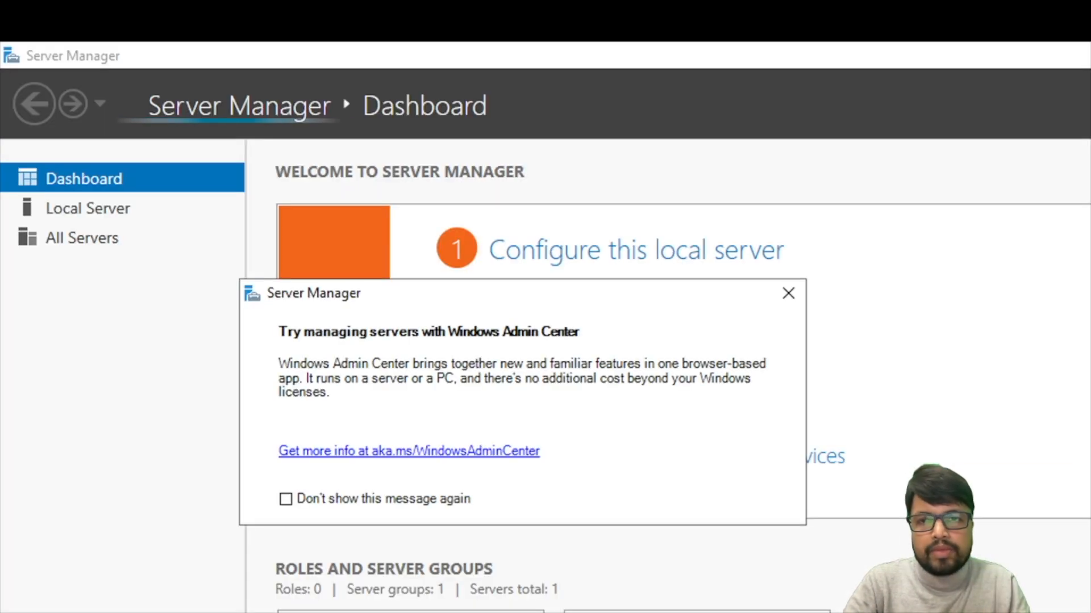
left_click(788, 293)
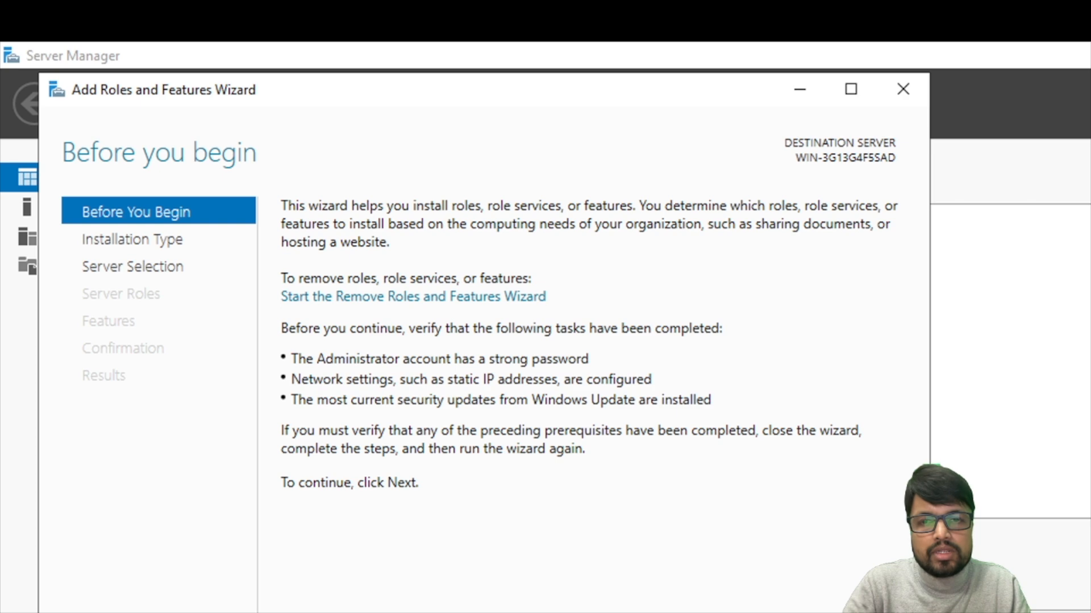
Step: Start adding roles and features with a role-based or feature-based installation on WIN-3G13G4F5SAD from the server pool
key("Return")
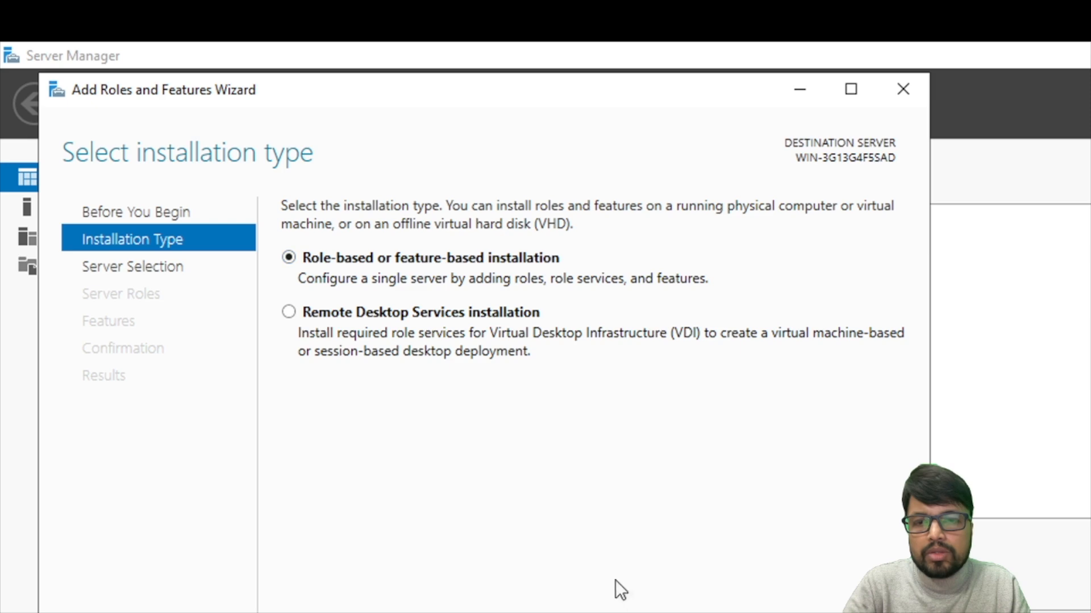
key("alt+n")
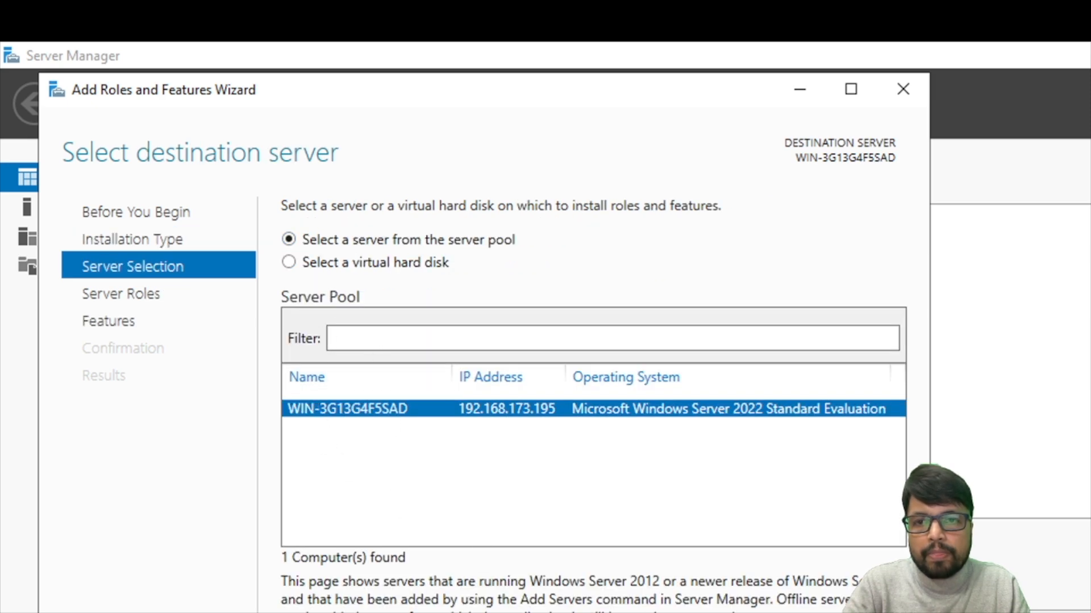
key("alt+n")
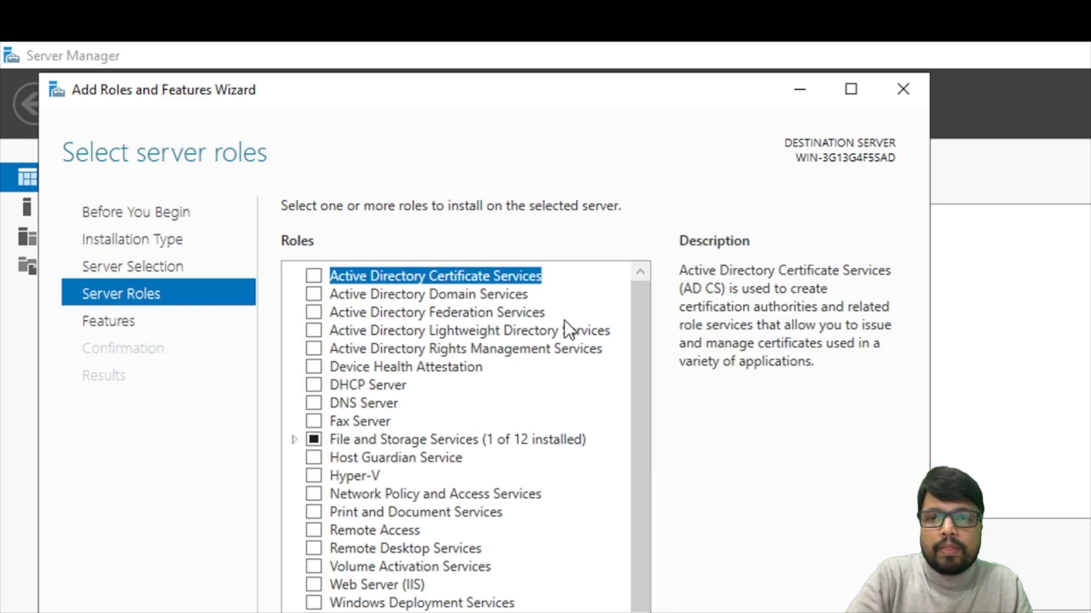
Step: Select the Active Directory Domain Services and DNS Server roles with their required features and management tools
left_click(313, 294)
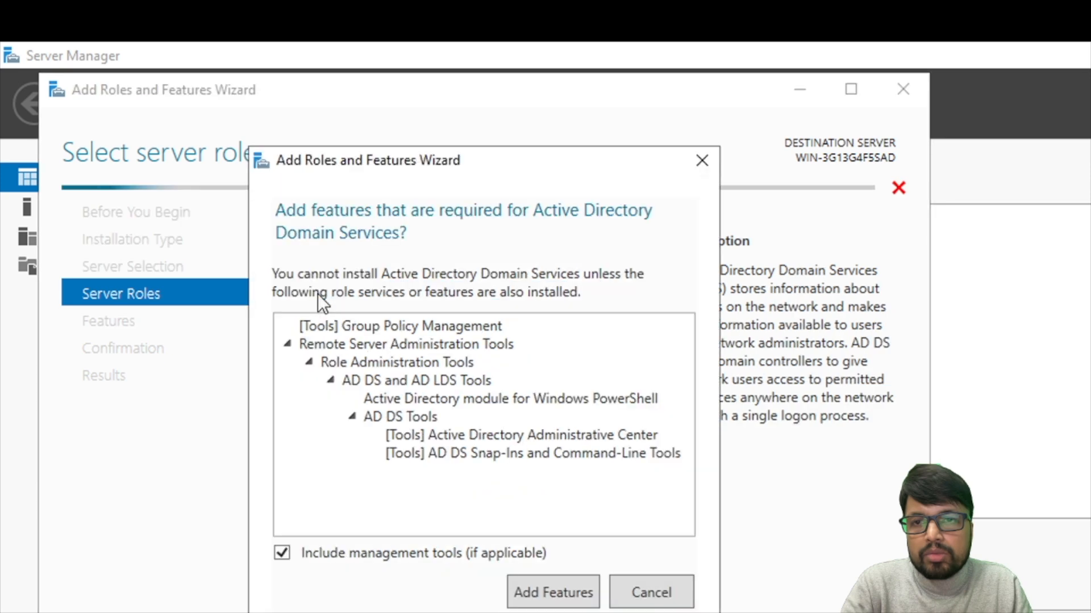
left_click(553, 593)
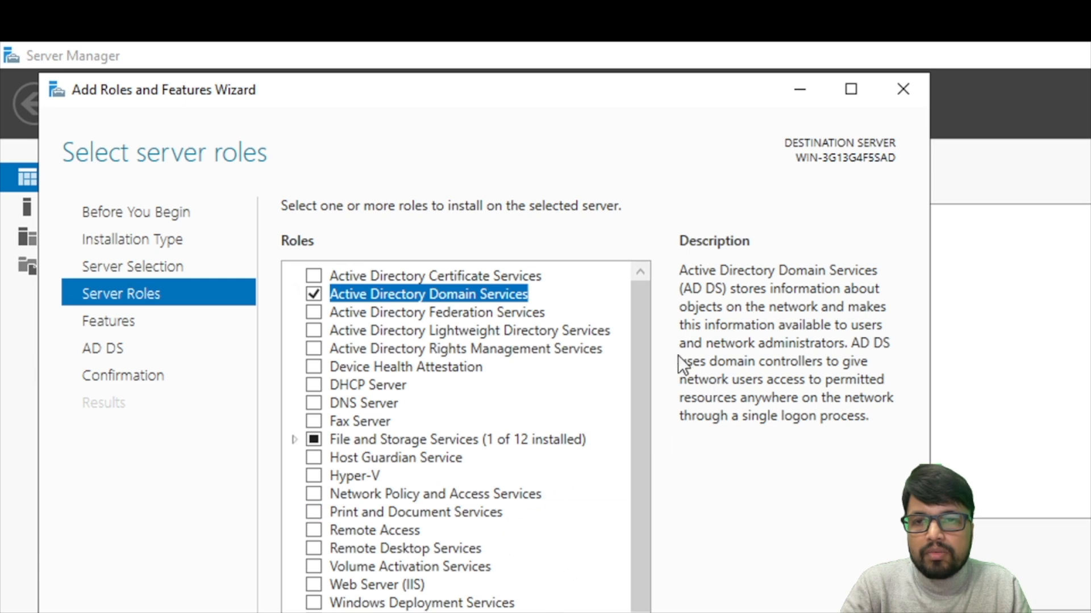
scroll(649, 342, "down", 1)
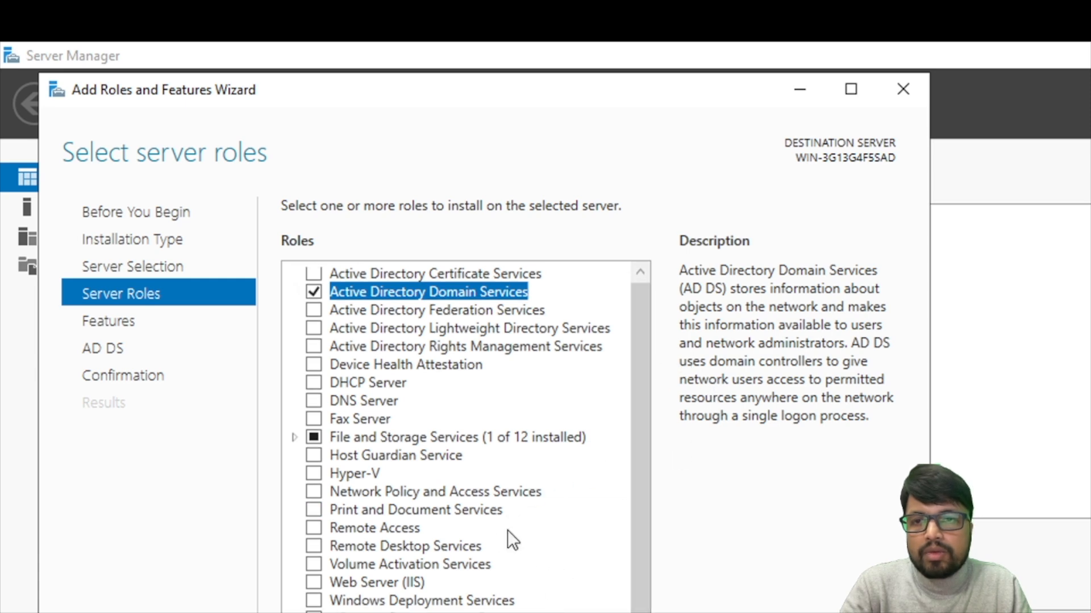
left_click(313, 401)
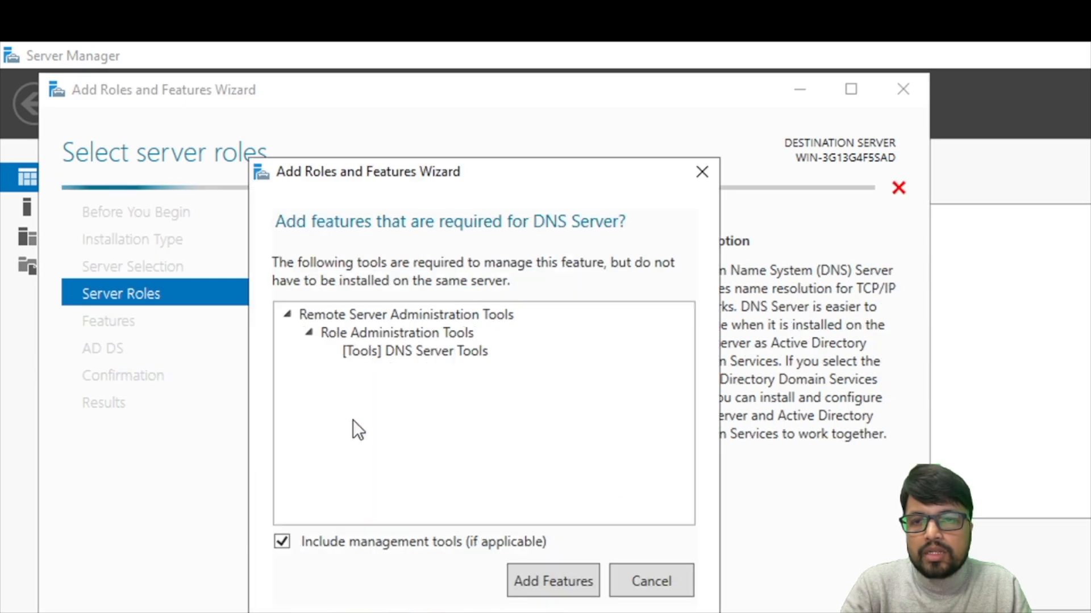
left_click(531, 590)
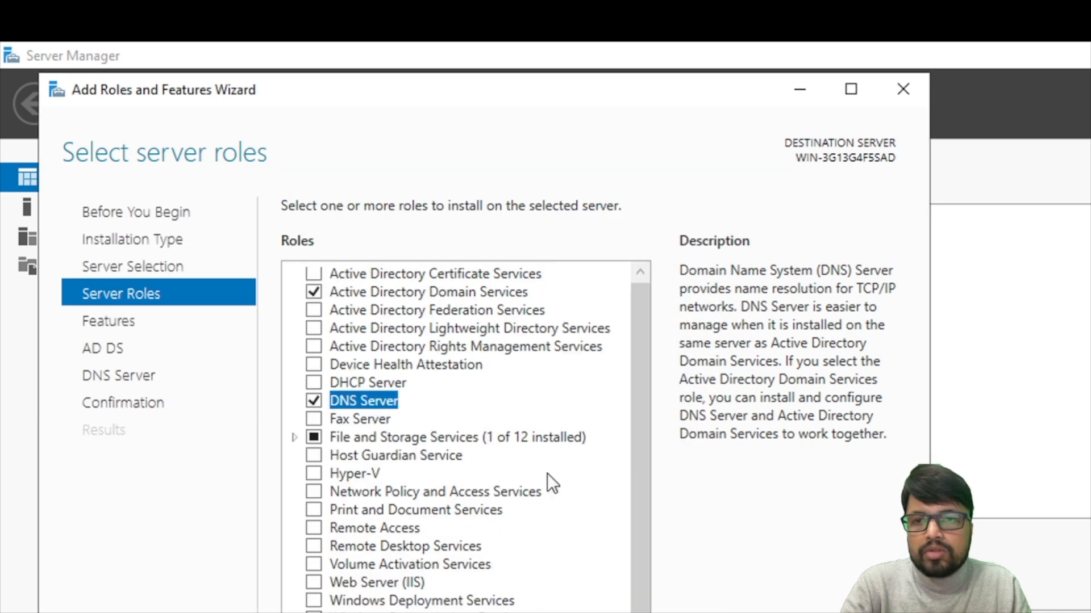
scroll(564, 468, "up", 1)
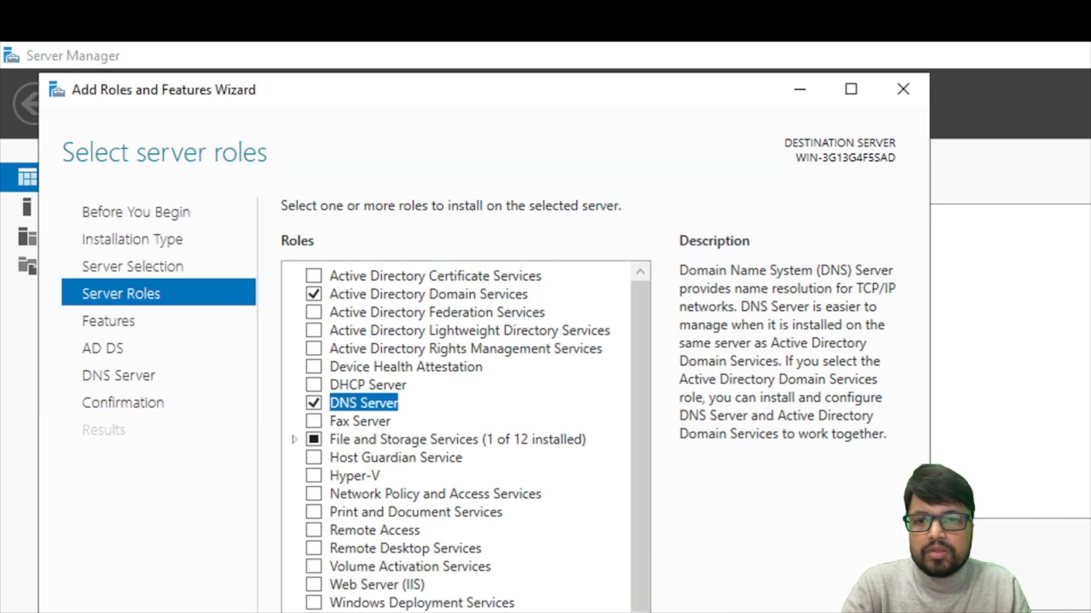
left_click(653, 612)
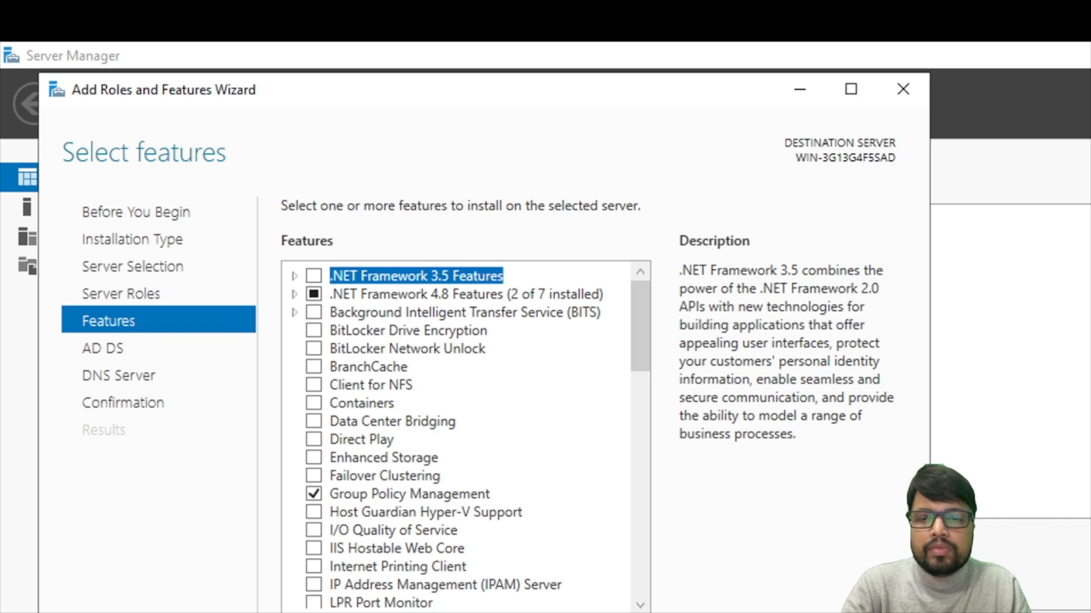
Step: Keep the preselected features, allow automatic restart of the destination server, and install the selected roles
left_click(654, 612)
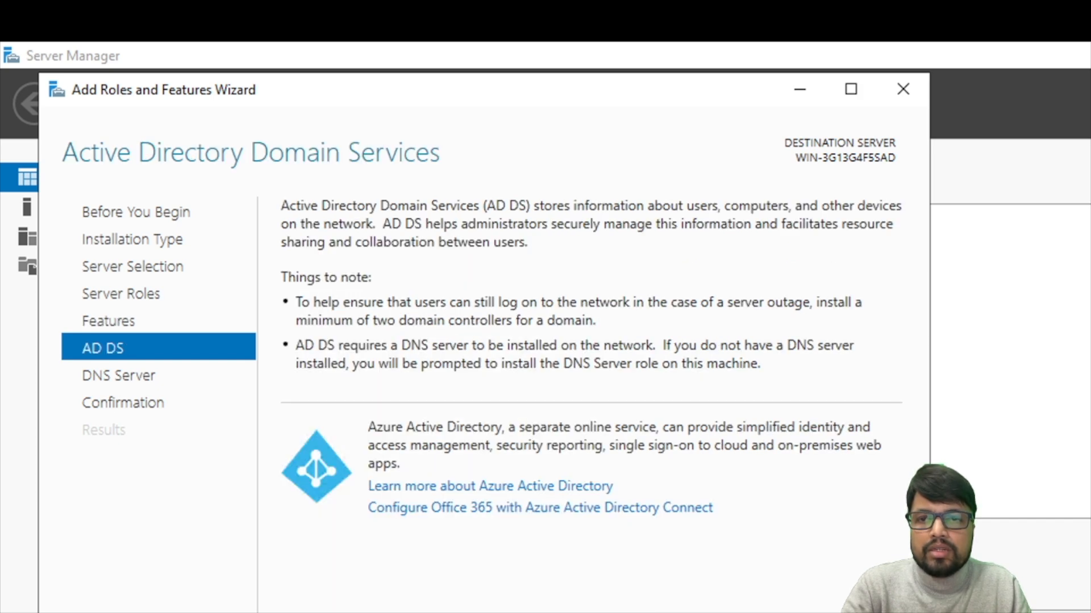
left_click(653, 612)
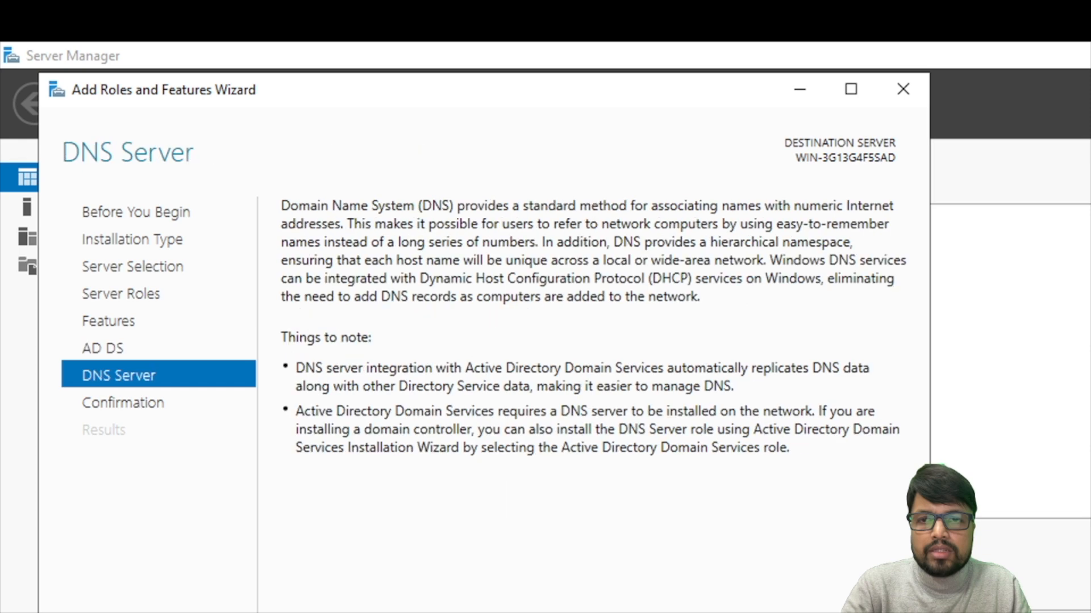
left_click(653, 612)
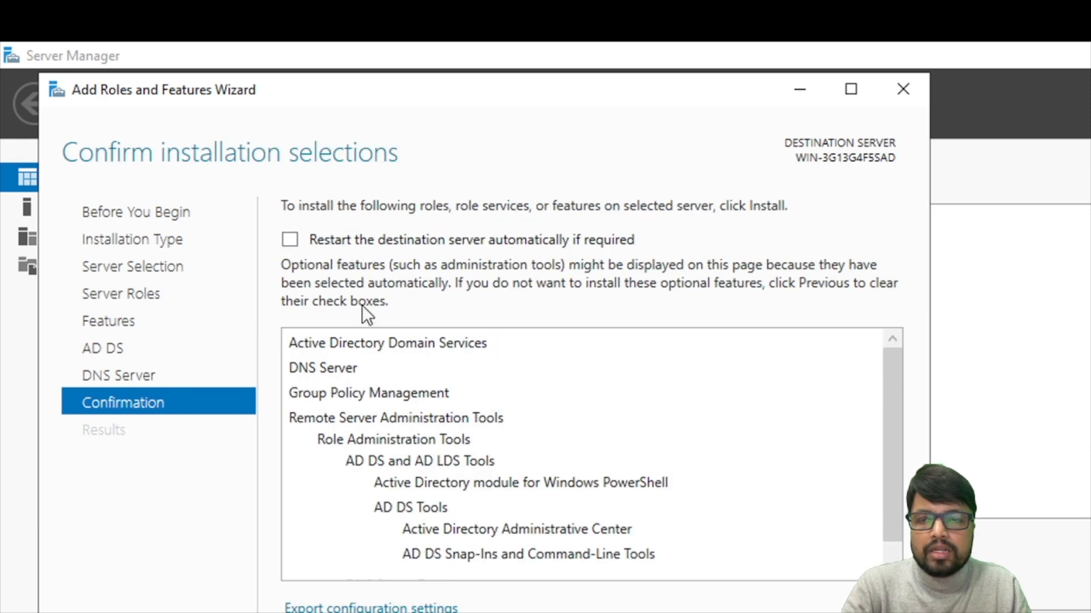
left_click(291, 240)
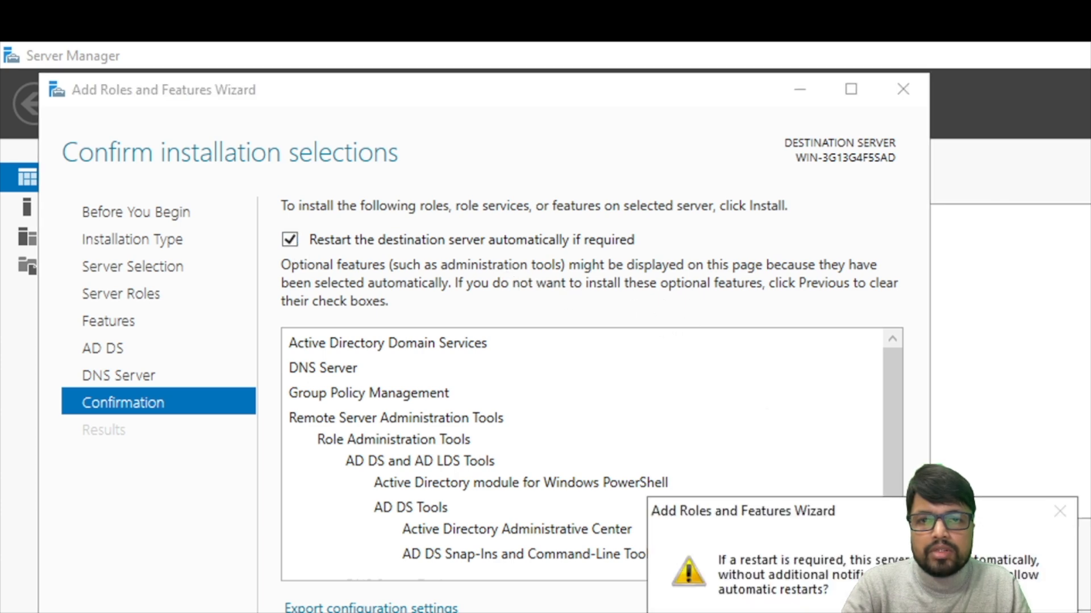
left_click(938, 612)
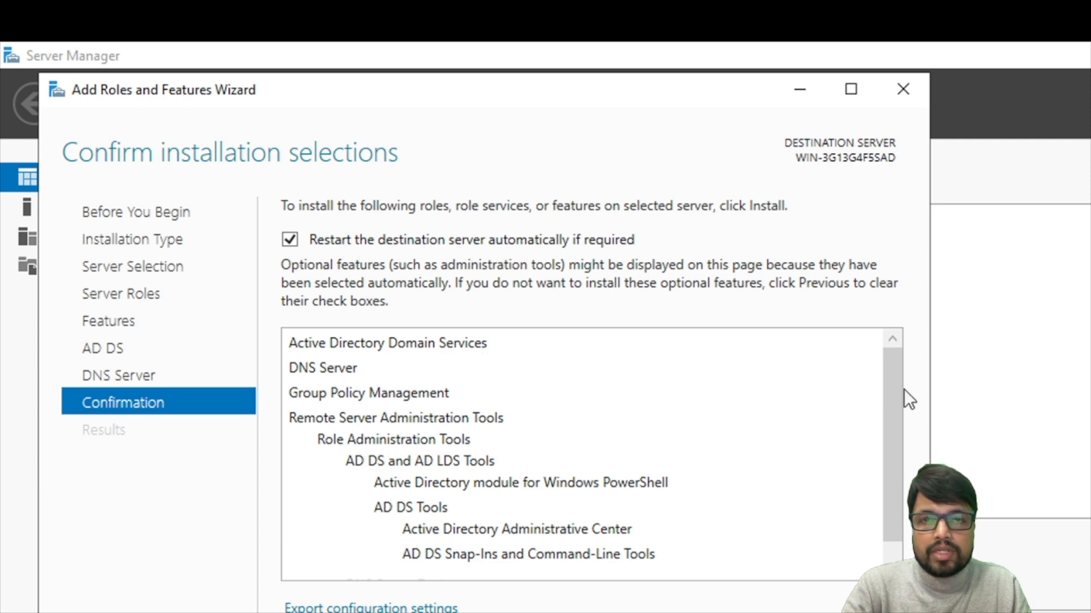
left_click(767, 612)
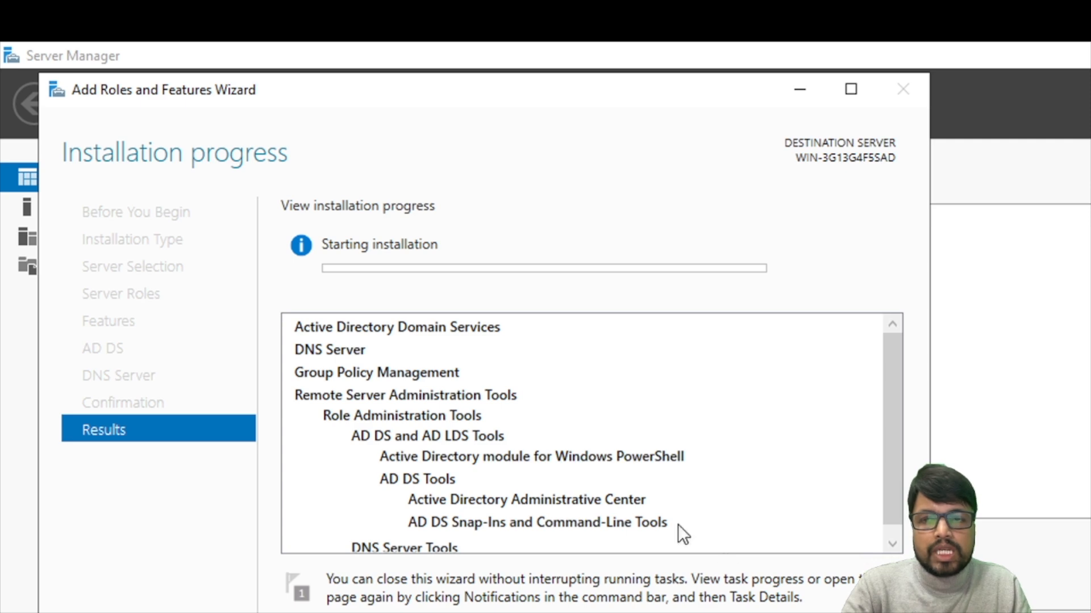
Step: Close the Add Roles and Features Wizard once the installation finishes and show the server notifications
left_click_drag(410, 88, 822, 223)
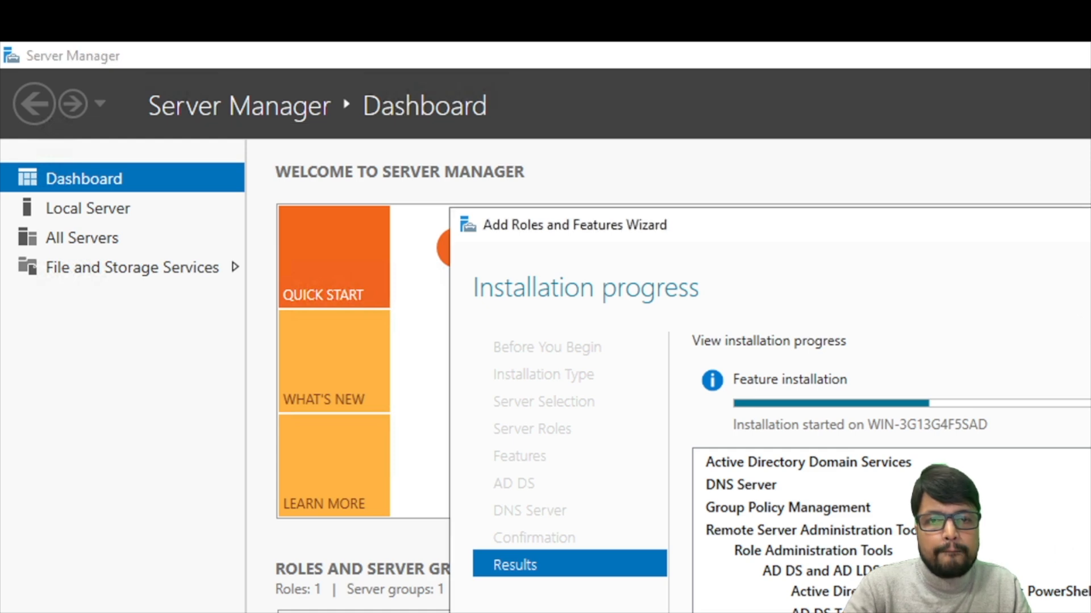
scroll(892, 531, "down", 1)
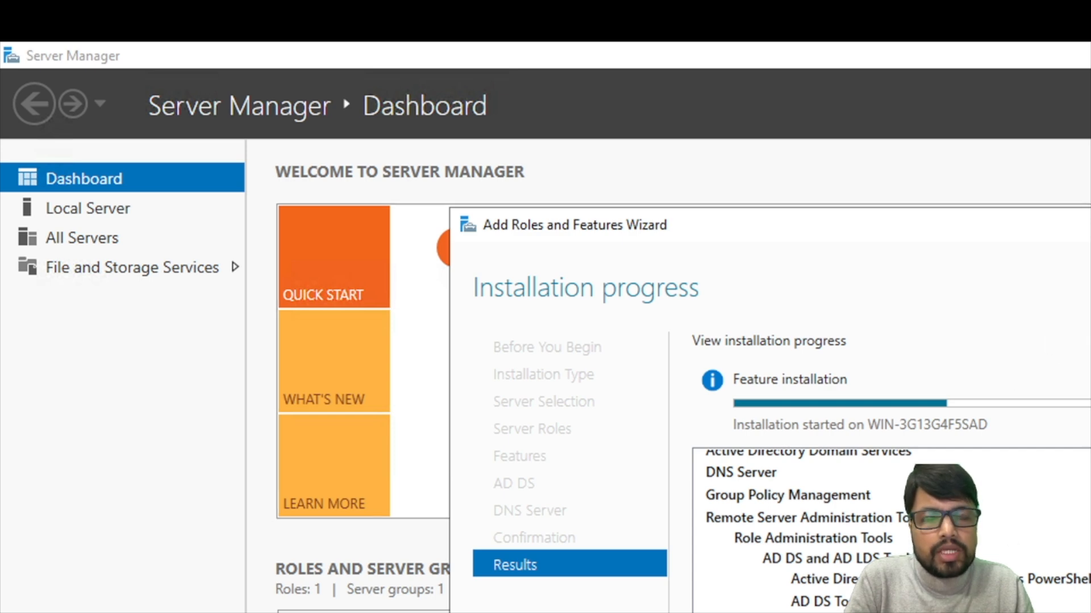
left_click(1090, 105)
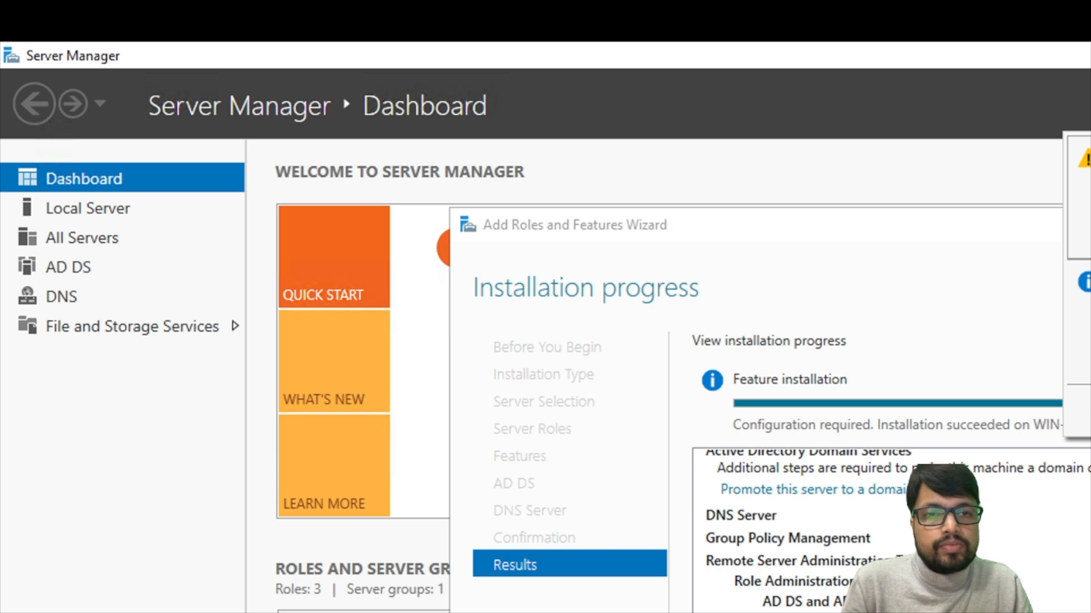
key("Escape")
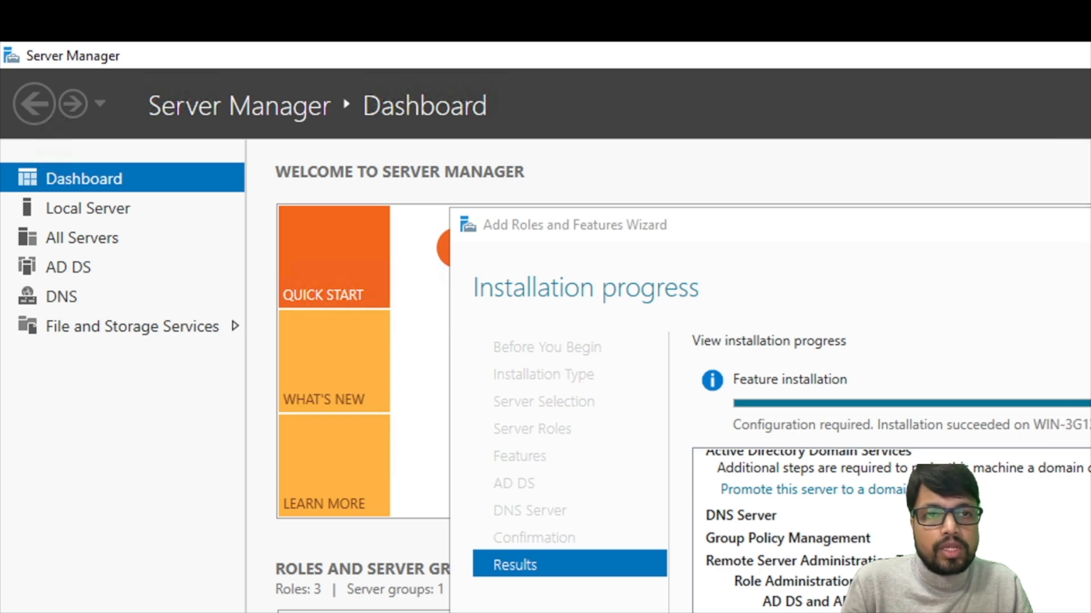
key("Escape")
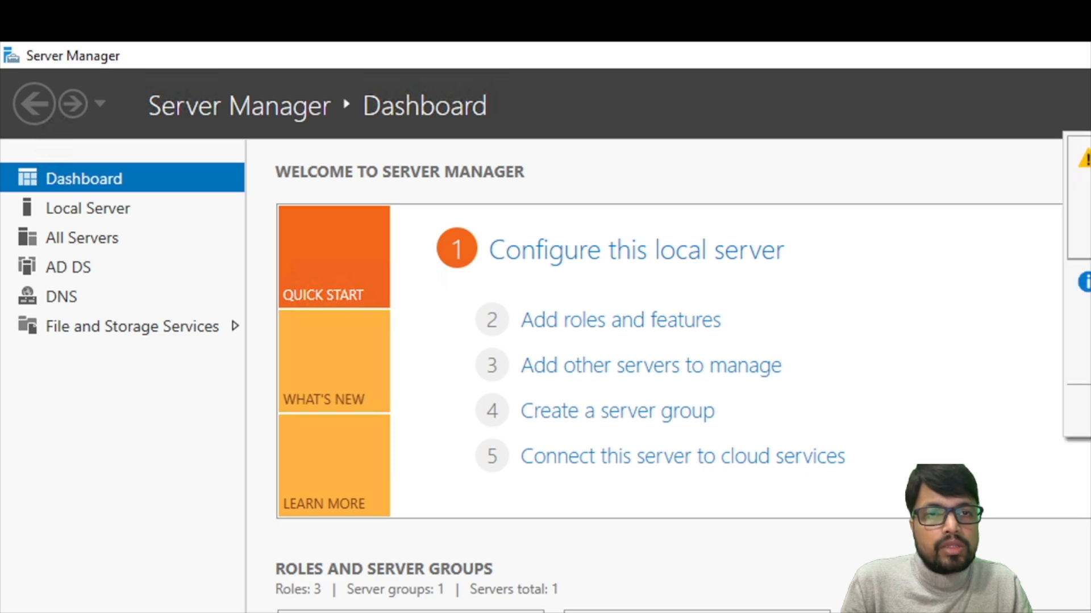
Step: Start promoting the server to a domain controller by adding a new forest with the root domain name configfusion.com
left_click(1088, 240)
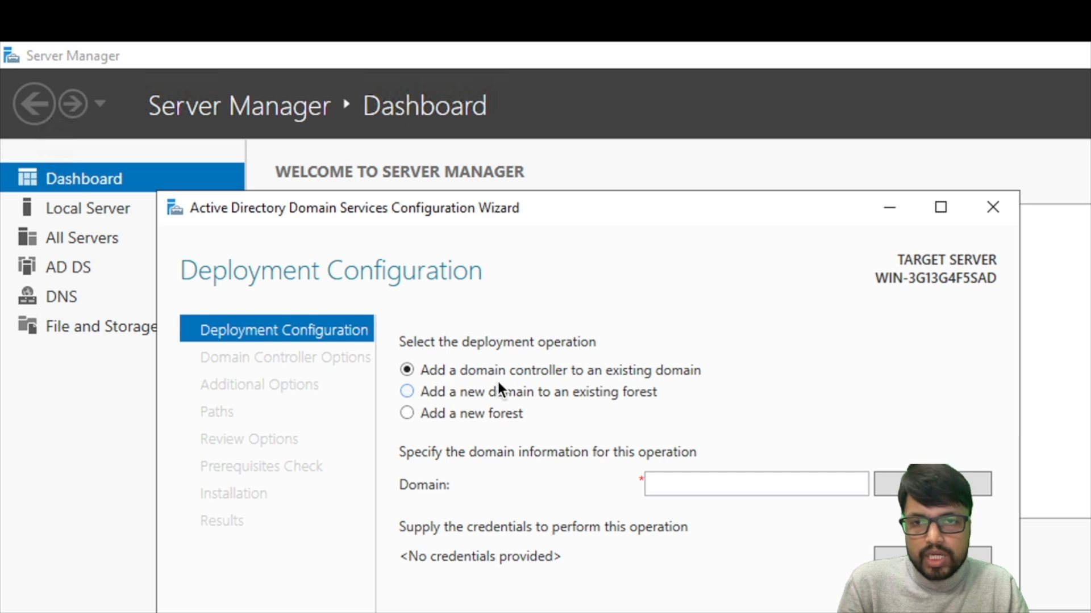
left_click(407, 414)
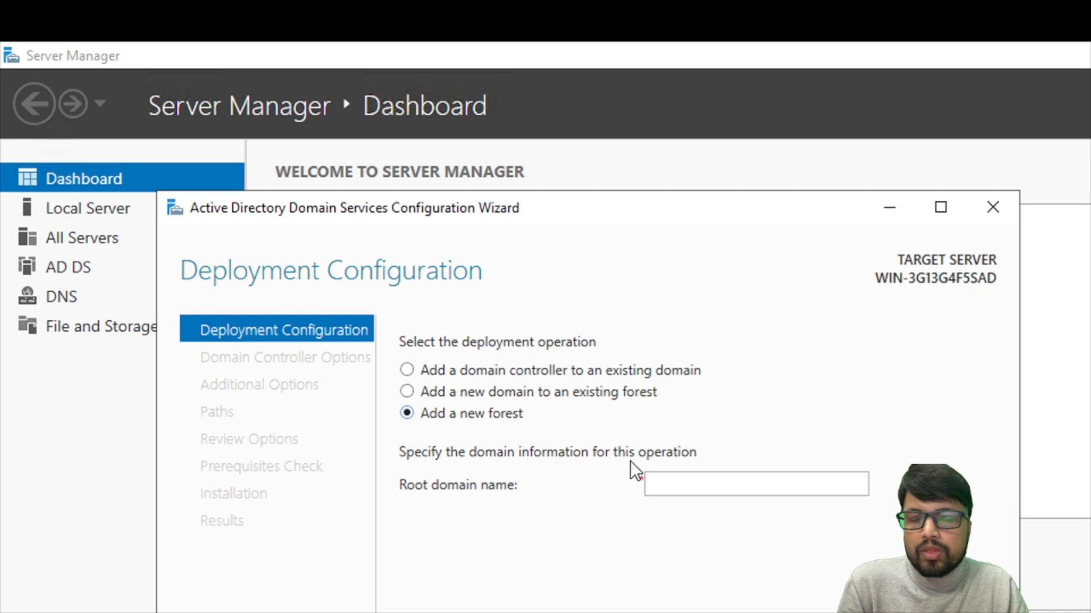
left_click(691, 482)
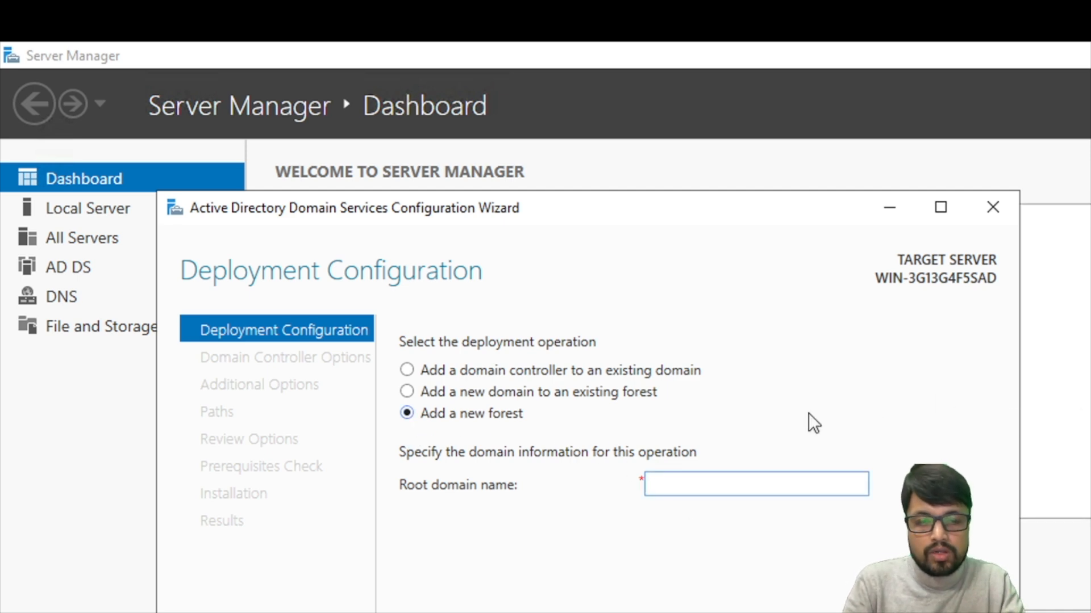
type("config")
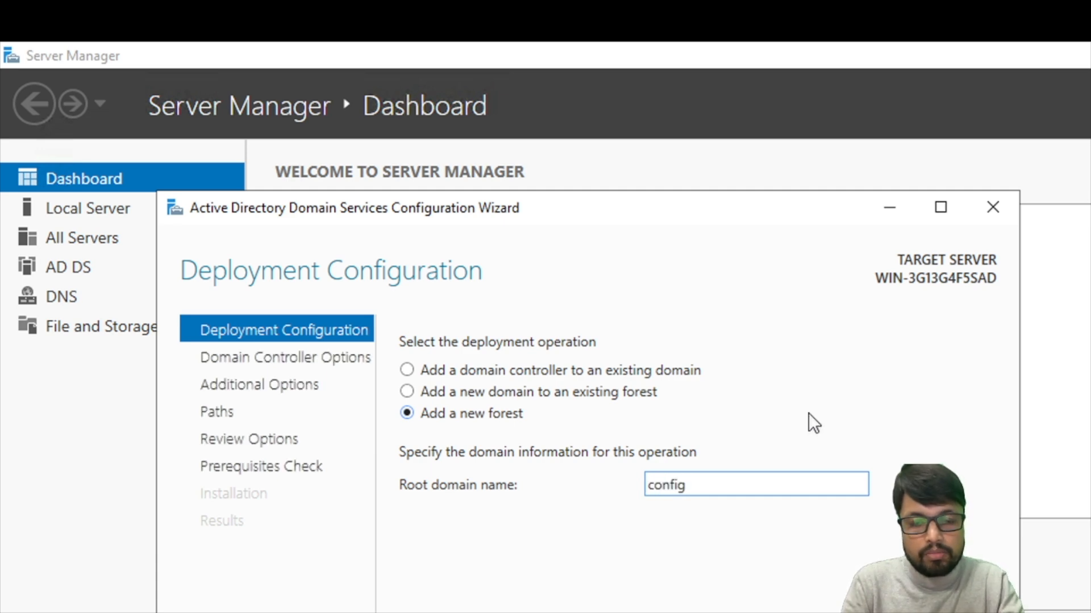
type("fusion")
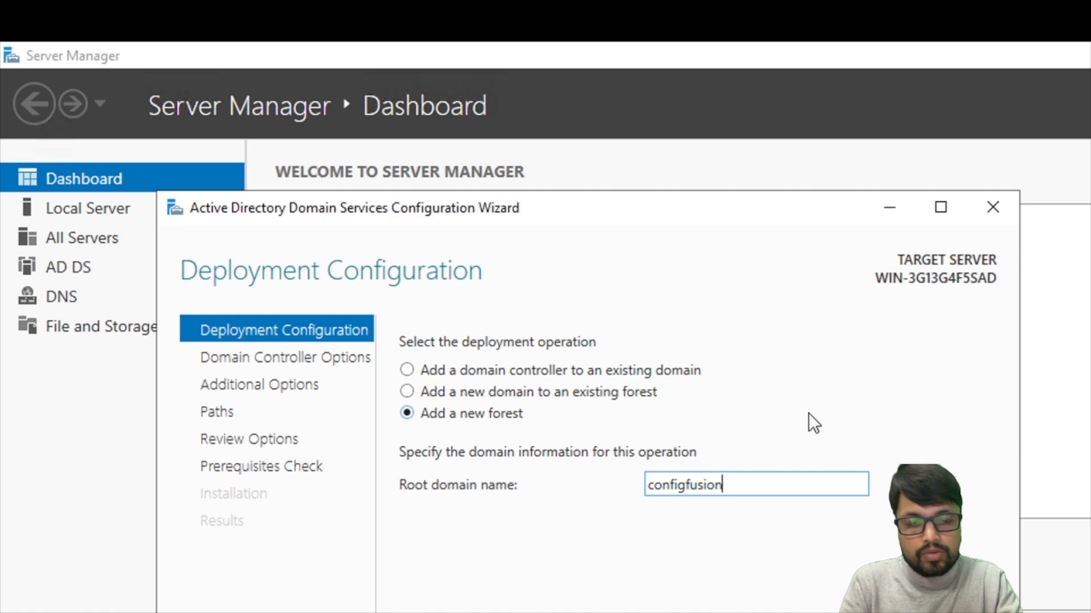
type(".com")
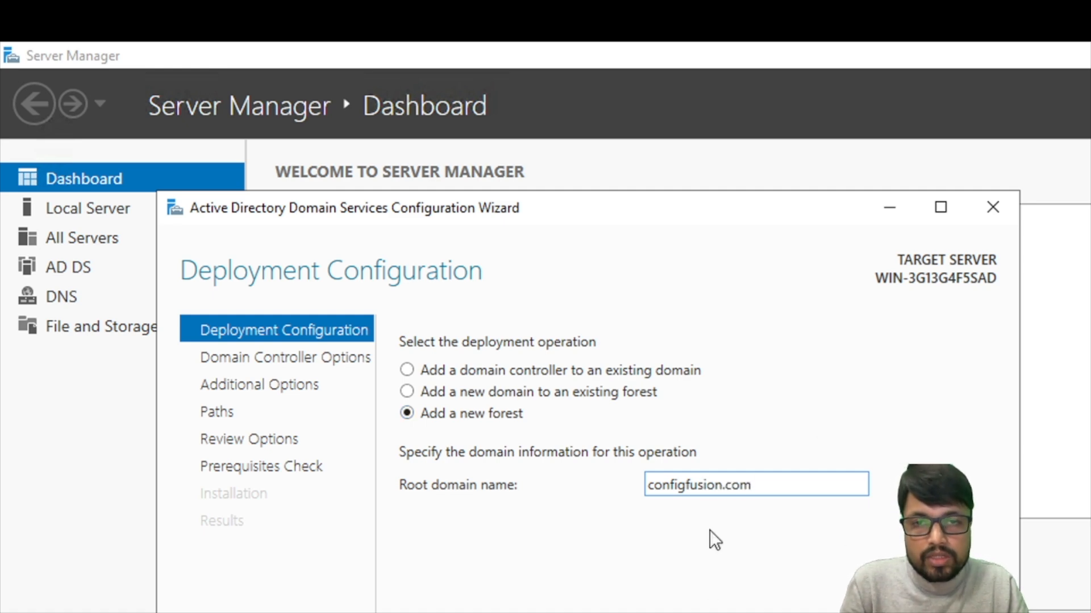
key("Return")
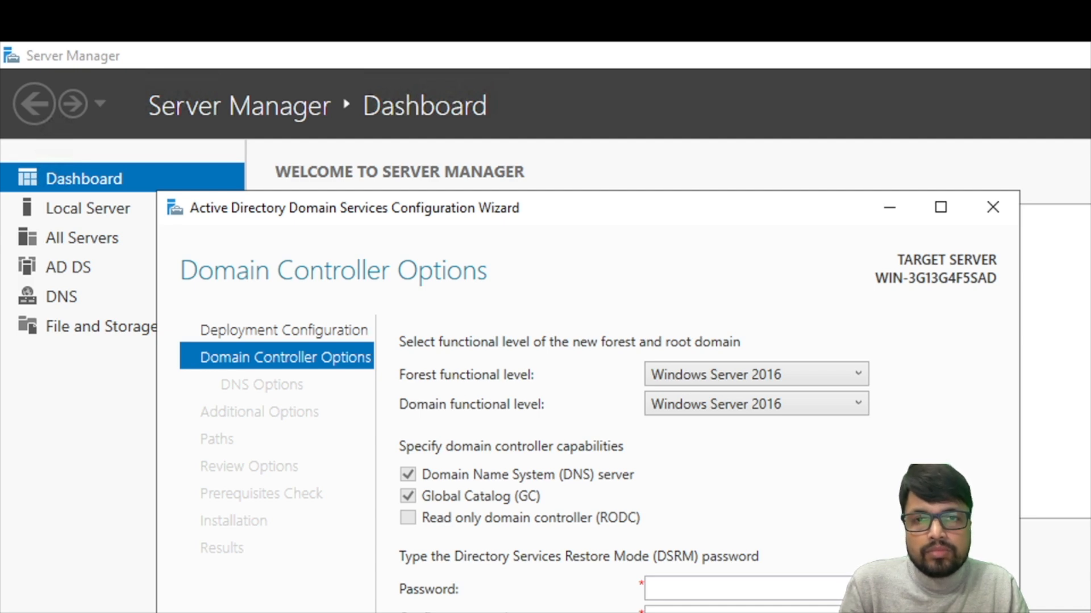
Step: Set the forest functional level to Windows Server 2016, then enter and confirm the Directory Services Restore Mode password
left_click(796, 372)
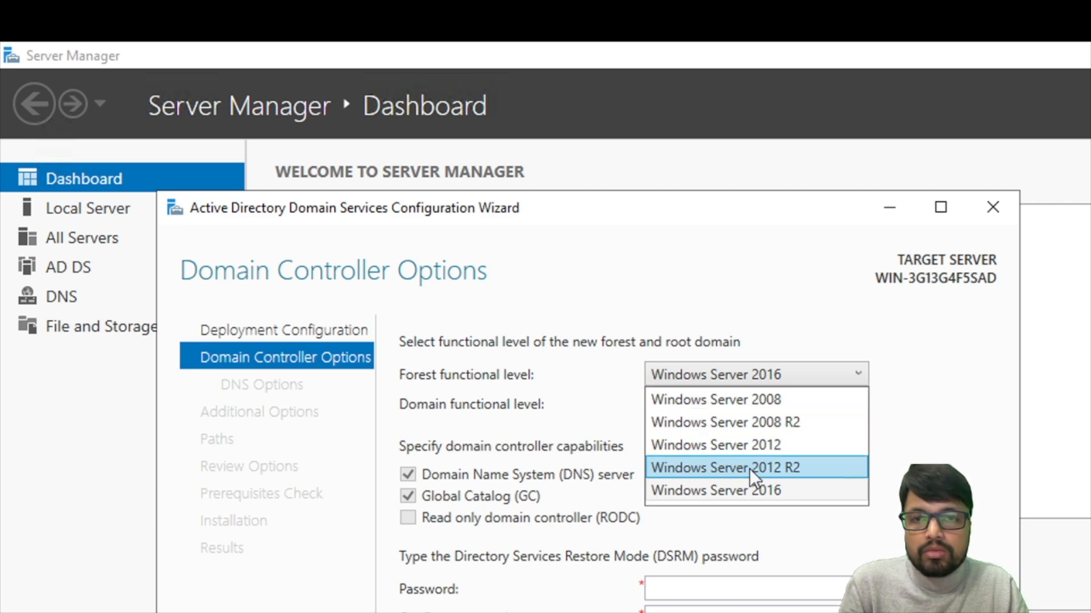
left_click(737, 489)
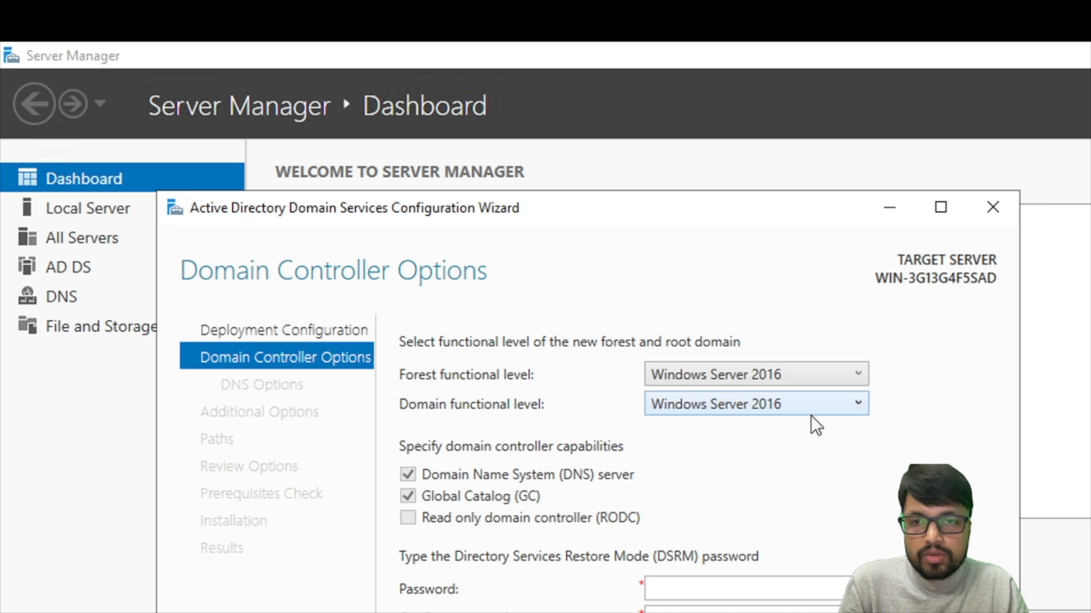
left_click(719, 588)
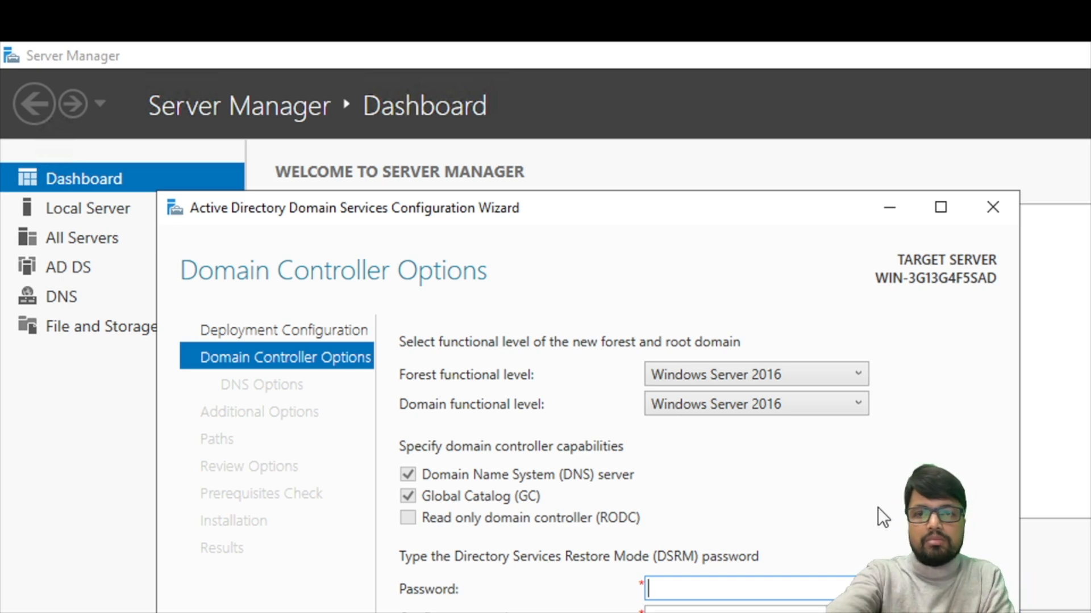
type("••••••••••••")
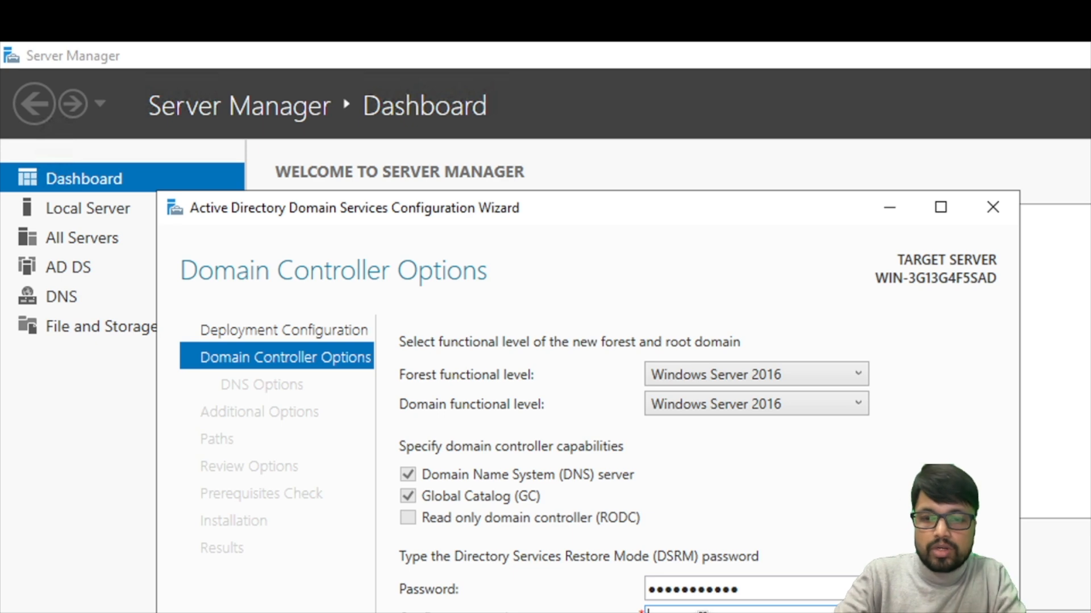
type("••••")
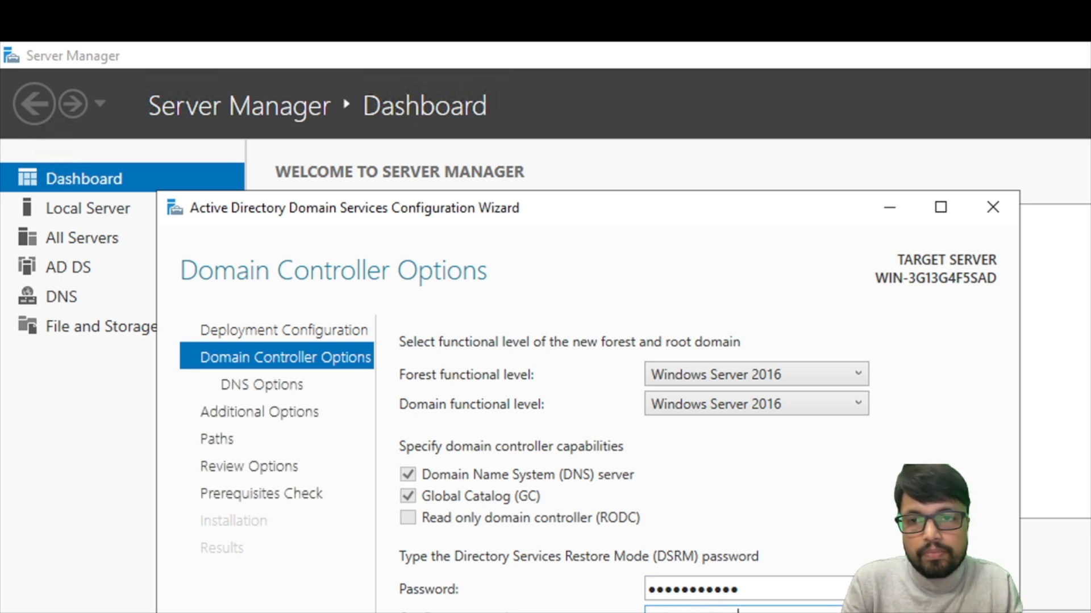
key("Return")
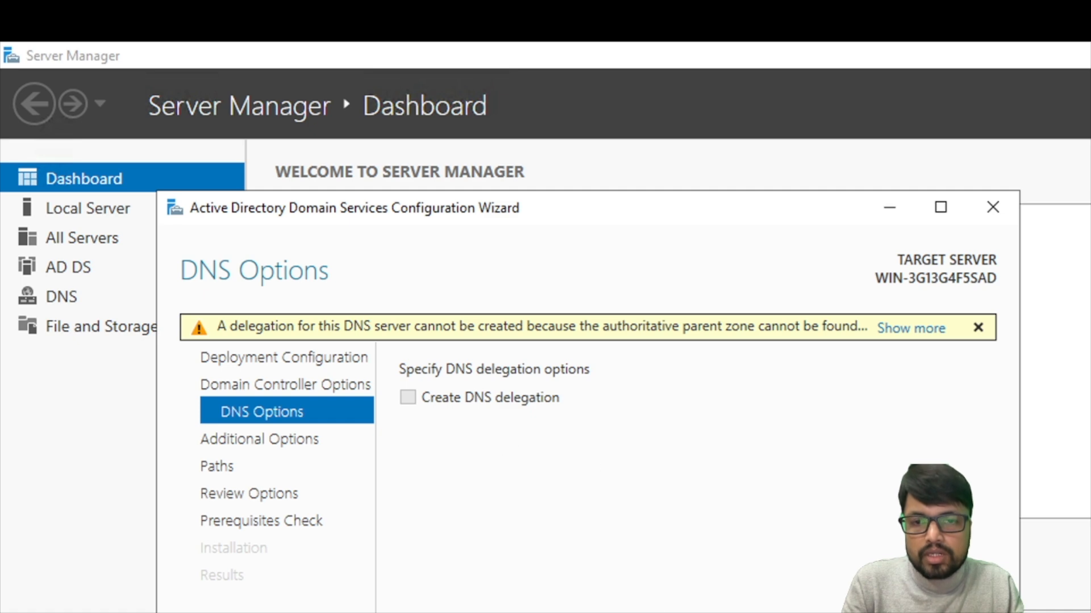
Step: Continue without creating a DNS delegation and accept CONFIGFUSION as the NetBIOS domain name
key("Return")
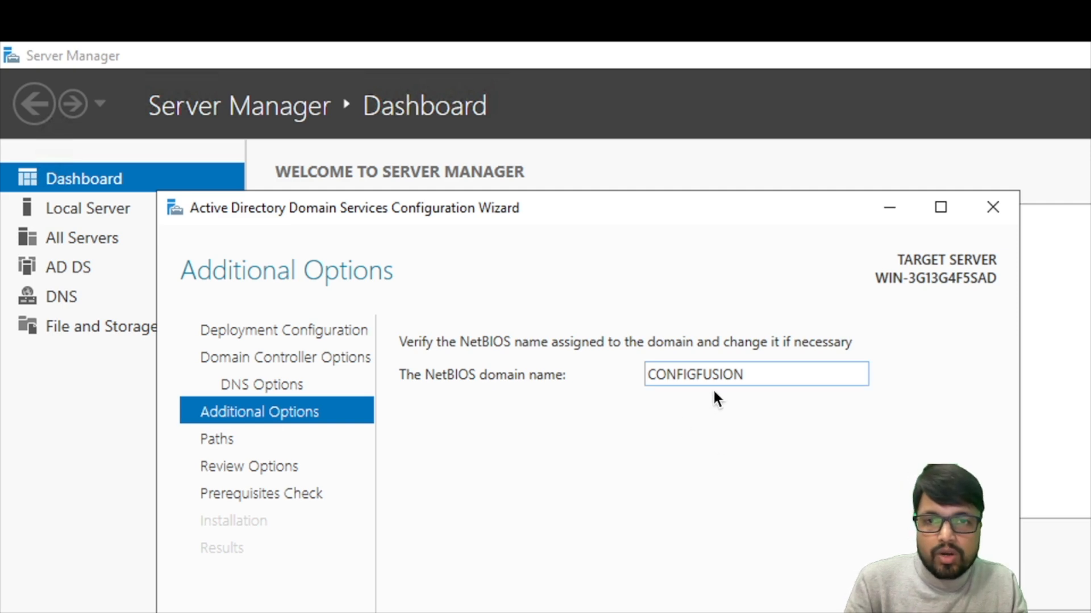
double_click(754, 375)
left_click(755, 375)
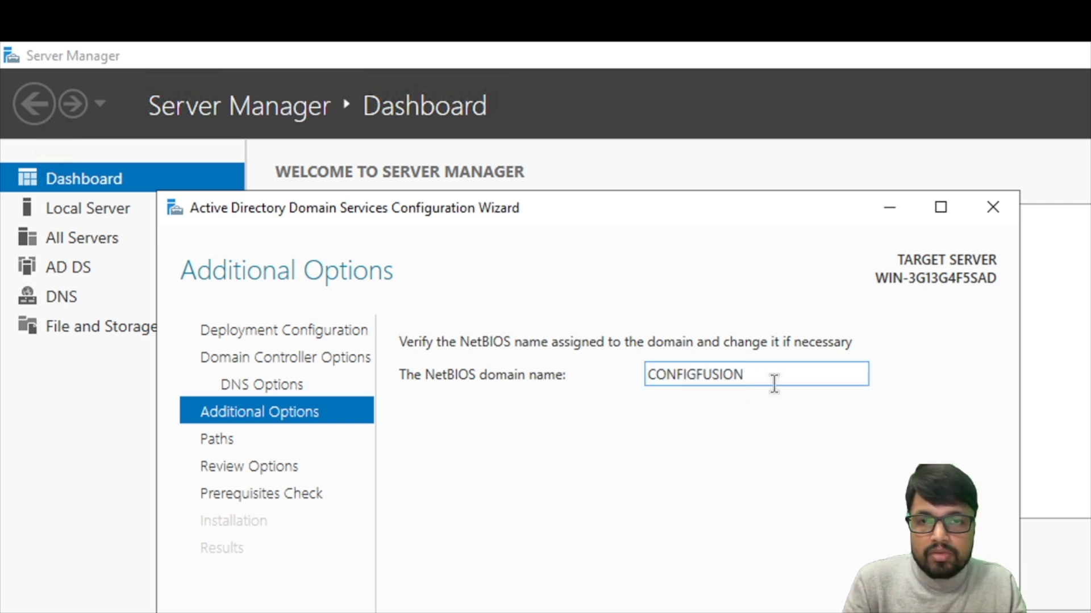
left_click_drag(757, 375, 592, 383)
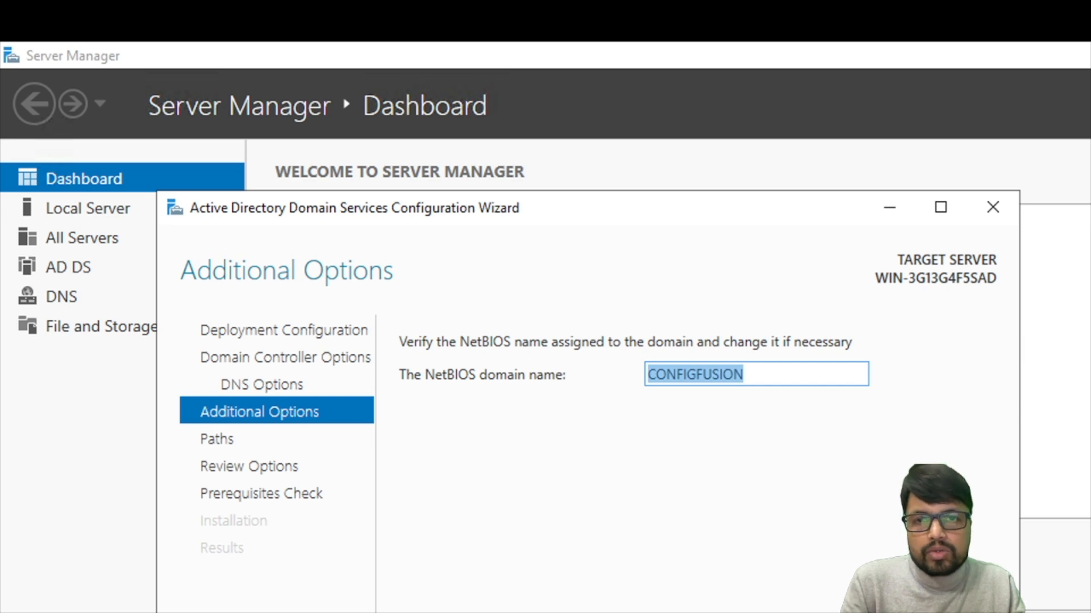
left_click(704, 612)
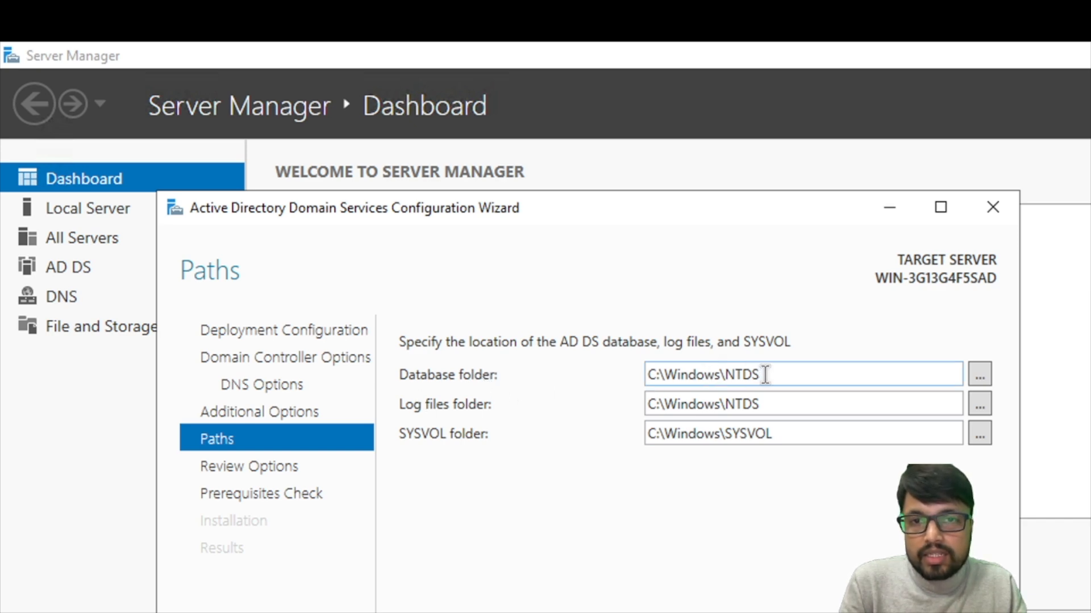
Step: Check and accept the default folders C:\Windows\NTDS for the database and log files and C:\Windows\SYSVOL for SYSVOL
left_click_drag(765, 375, 596, 382)
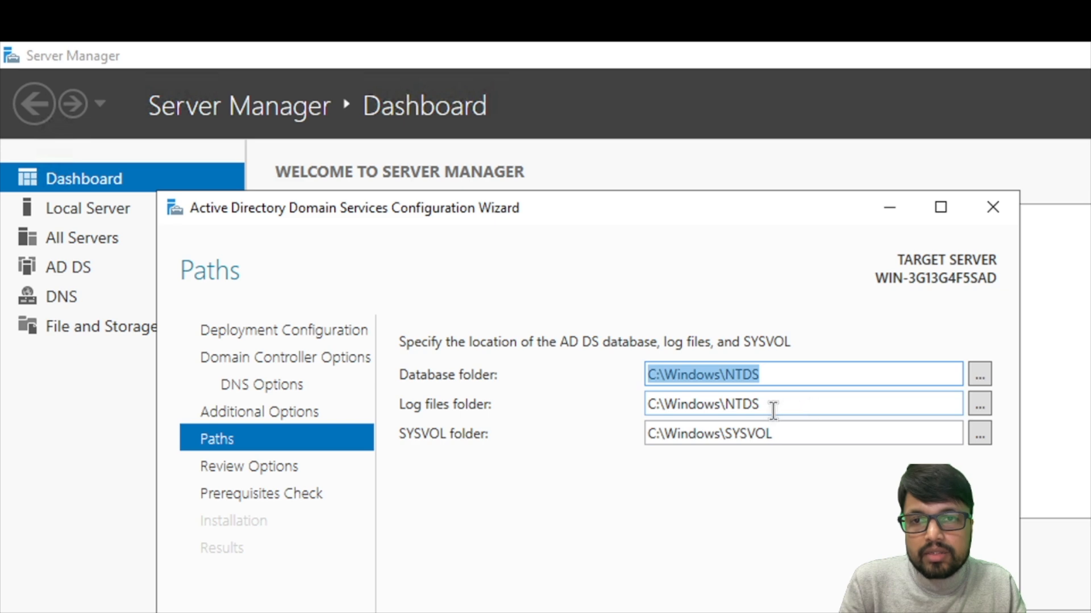
left_click_drag(772, 405, 567, 409)
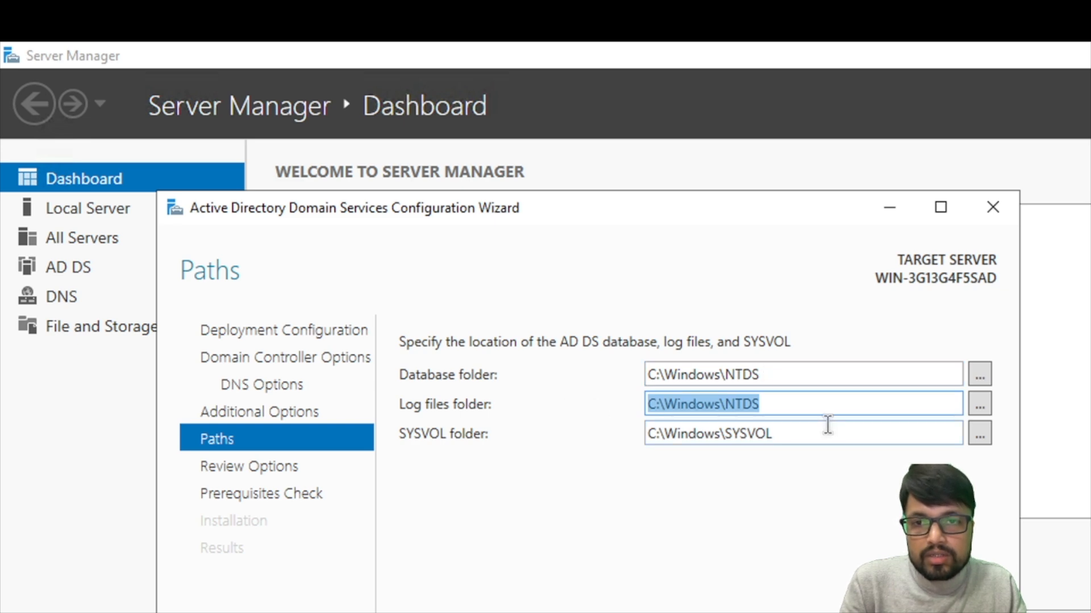
left_click_drag(769, 431, 636, 440)
left_click(751, 498)
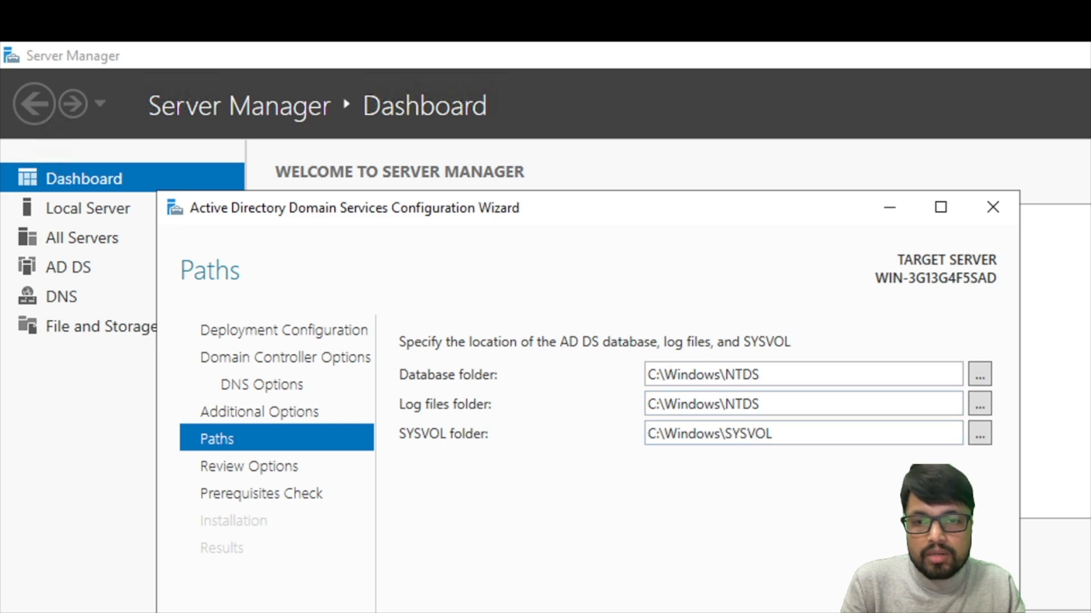
left_click(792, 612)
Step: Review the selected options, run the prerequisites check, and install Active Directory Domain Services
scroll(774, 545, "down", 5)
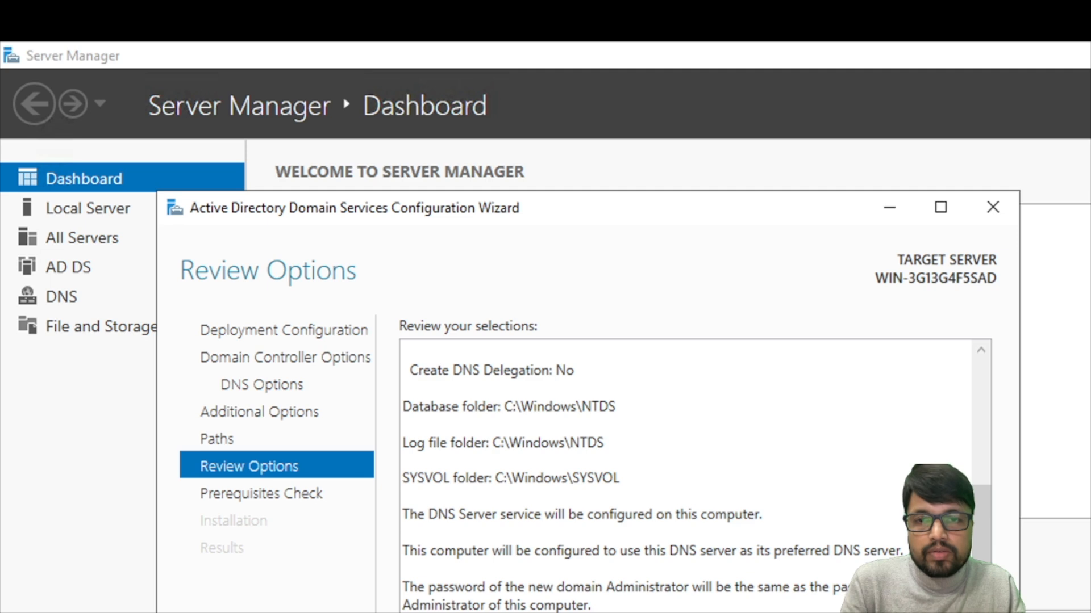
left_click(792, 612)
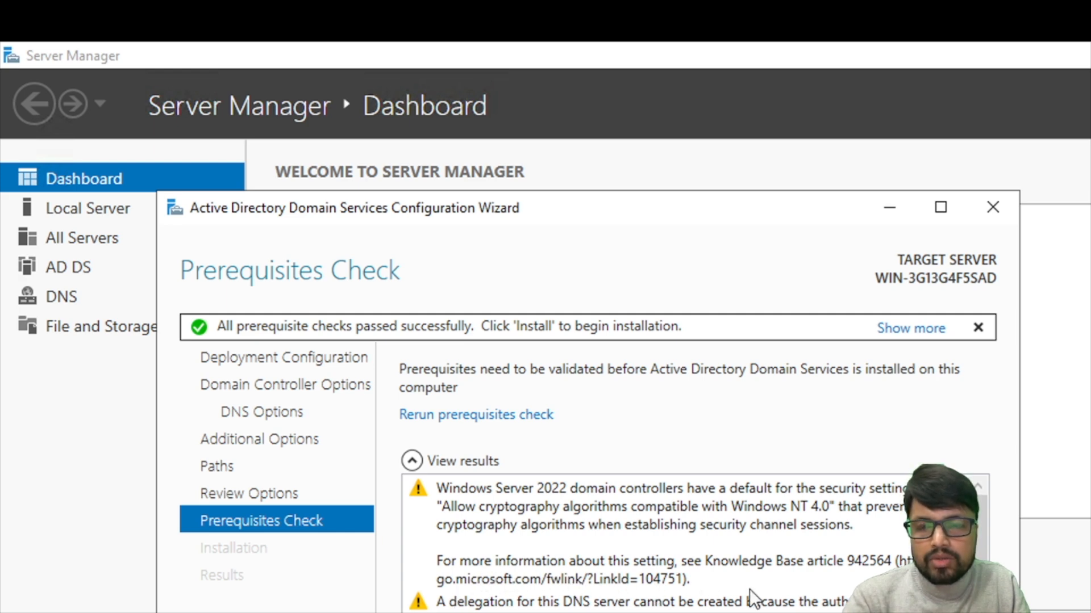
scroll(738, 596, "down", 1)
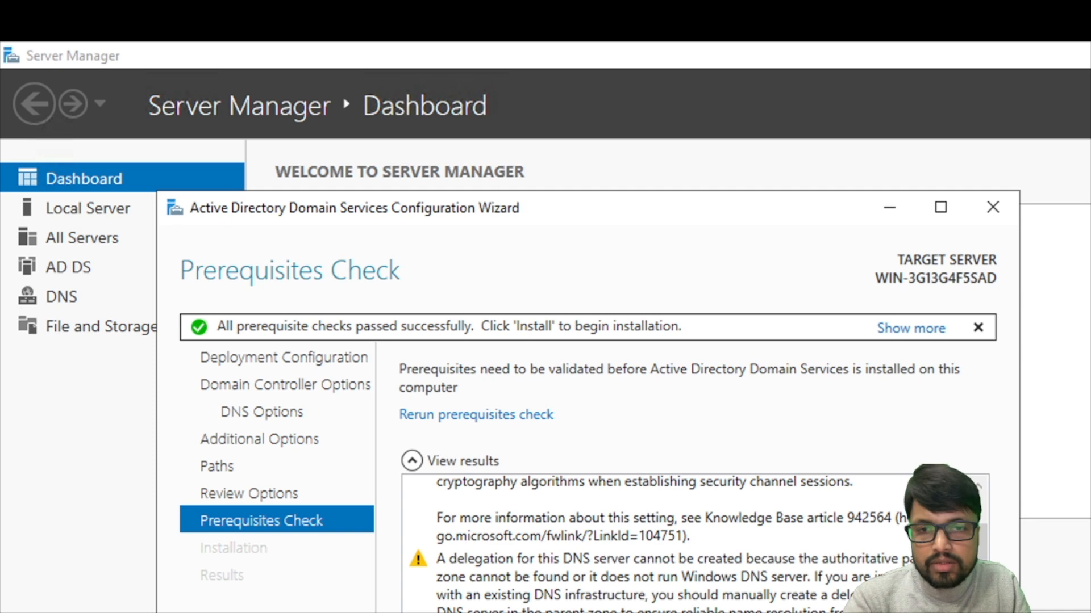
key("alt+i")
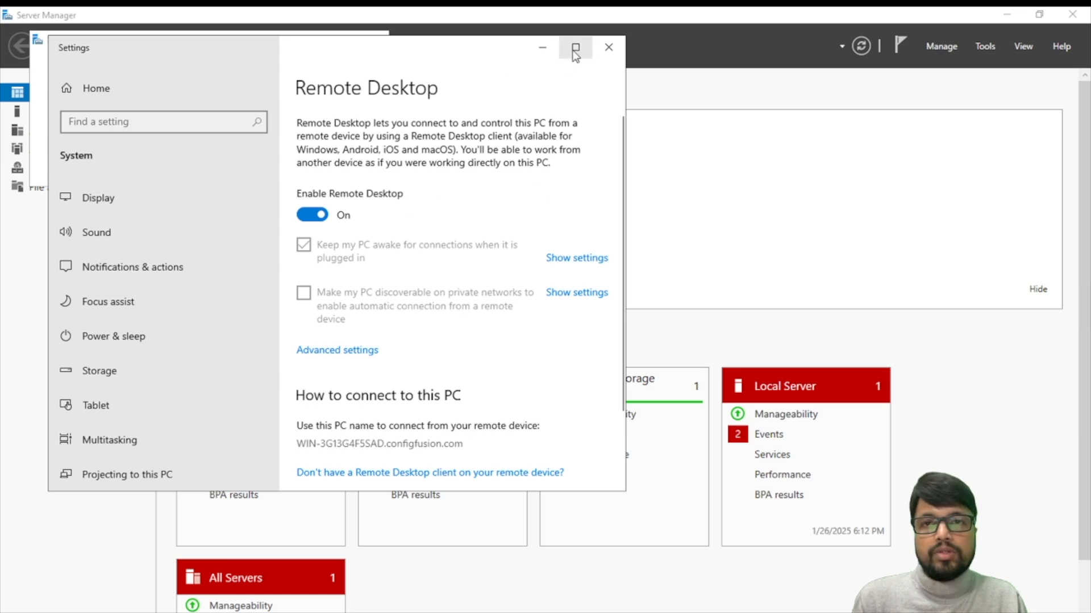
Step: Close the leftover Remote Desktop settings and wizard windows, then open Active Directory Users and Computers maximized
left_click(606, 47)
left_click(378, 40)
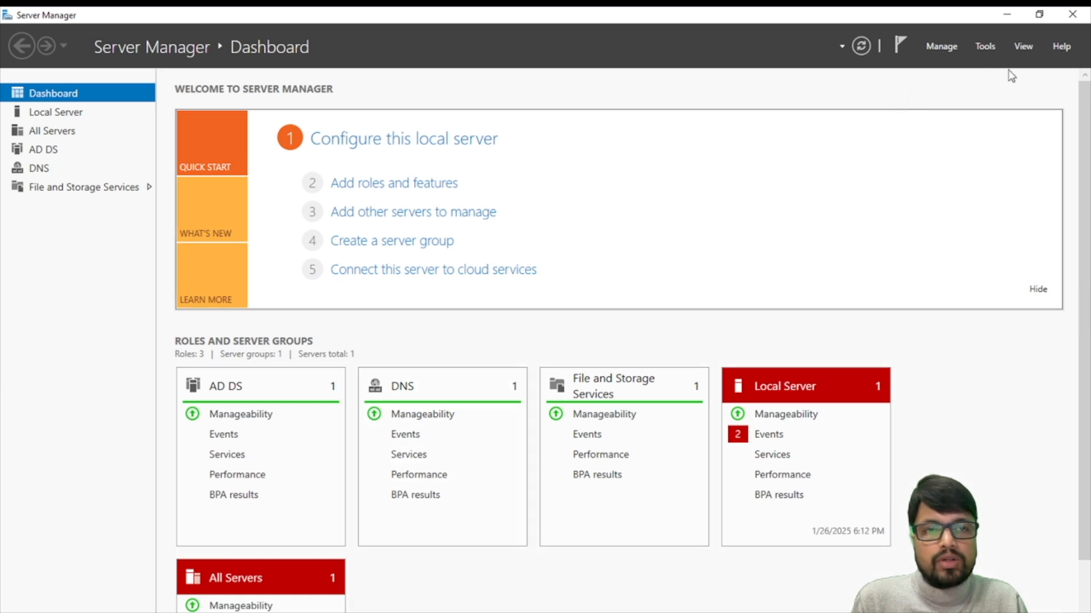
left_click(980, 45)
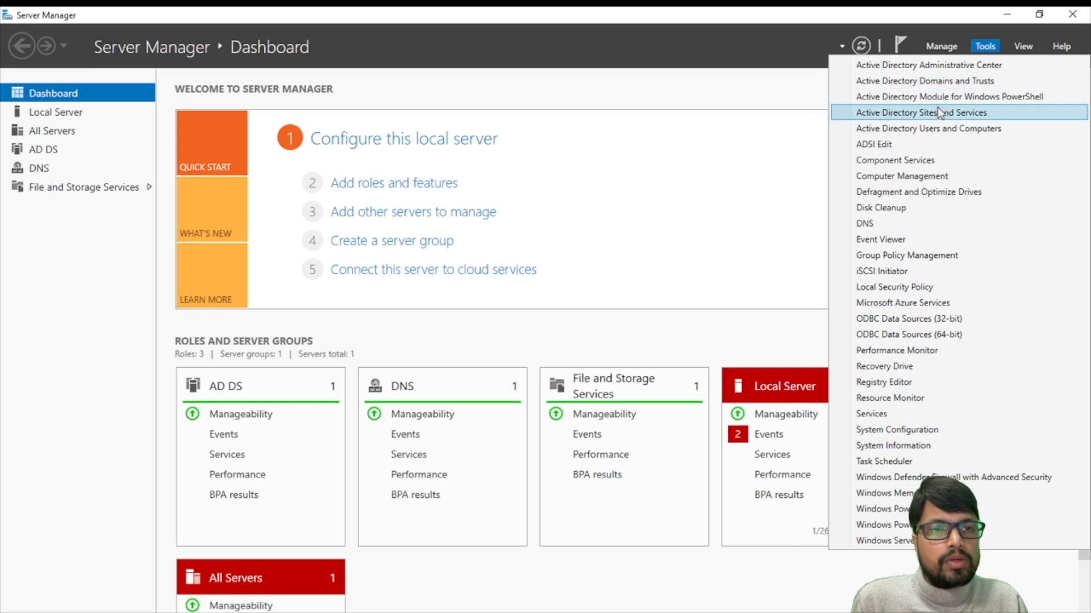
left_click(914, 128)
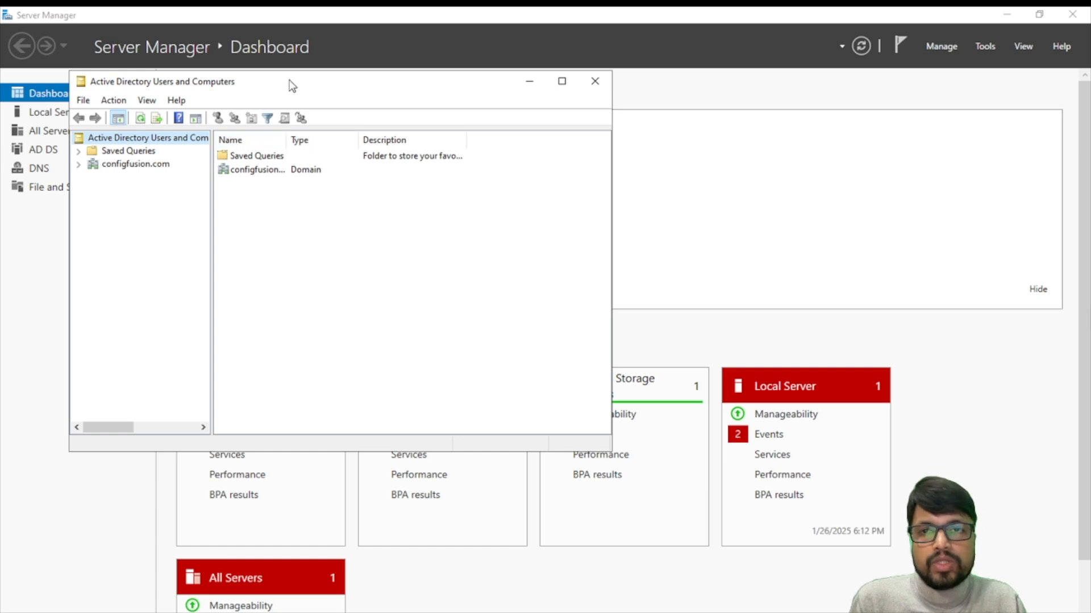
double_click(290, 88)
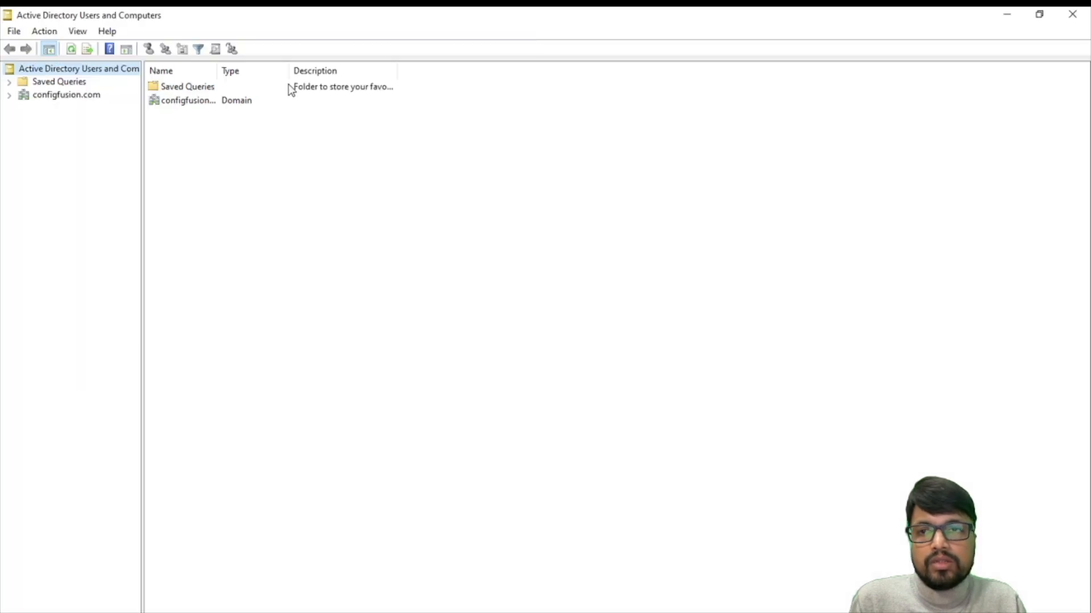
Step: Expand the configfusion.com domain, show its Users container, and widen the Name column to fit the full names
left_click(39, 97)
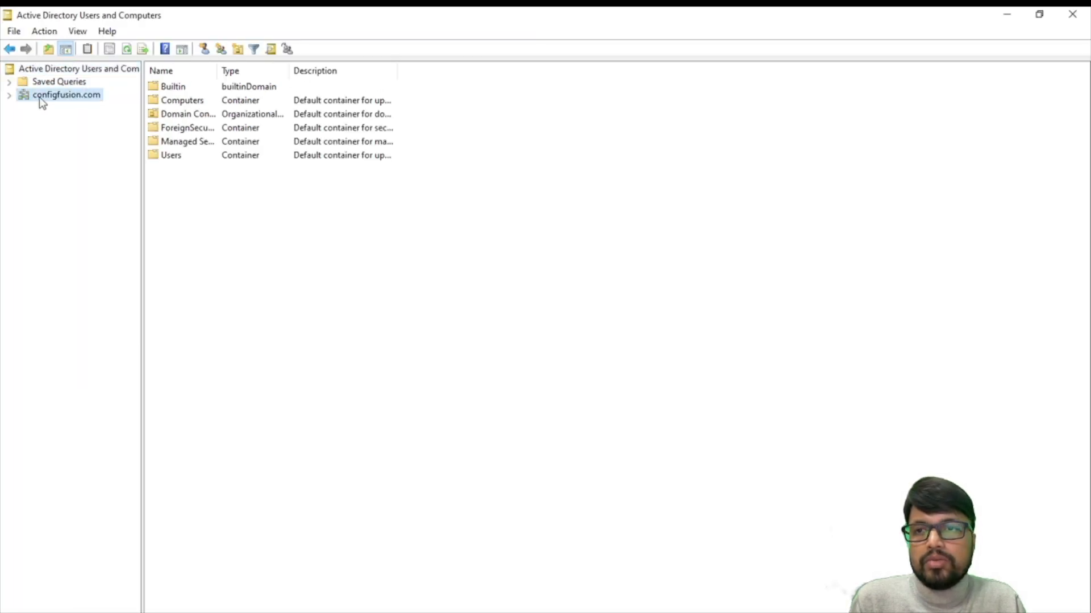
left_click(10, 95)
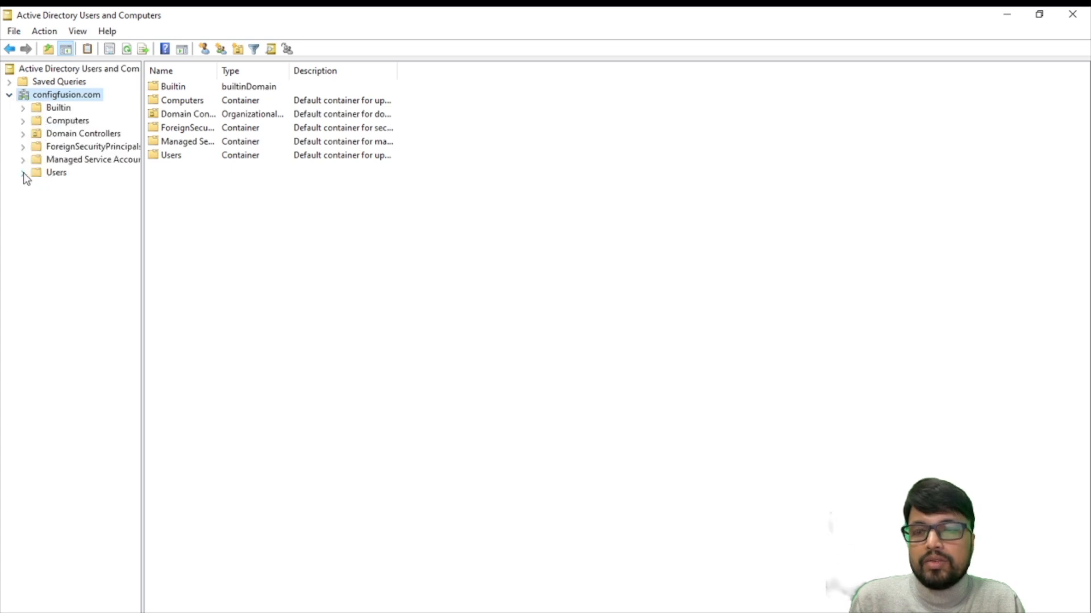
left_click(38, 174)
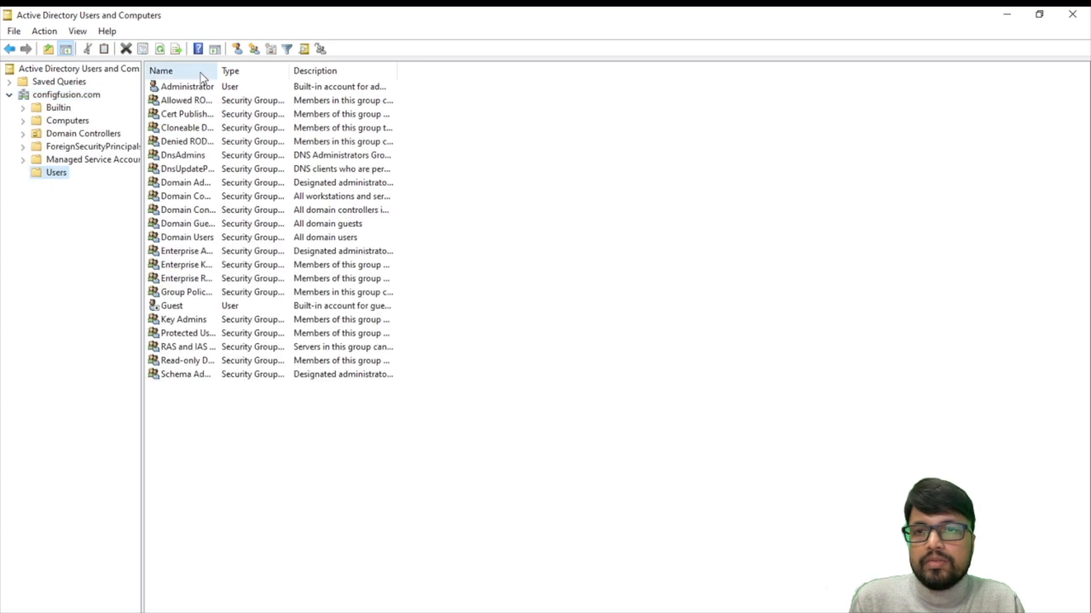
left_click_drag(212, 68, 358, 71)
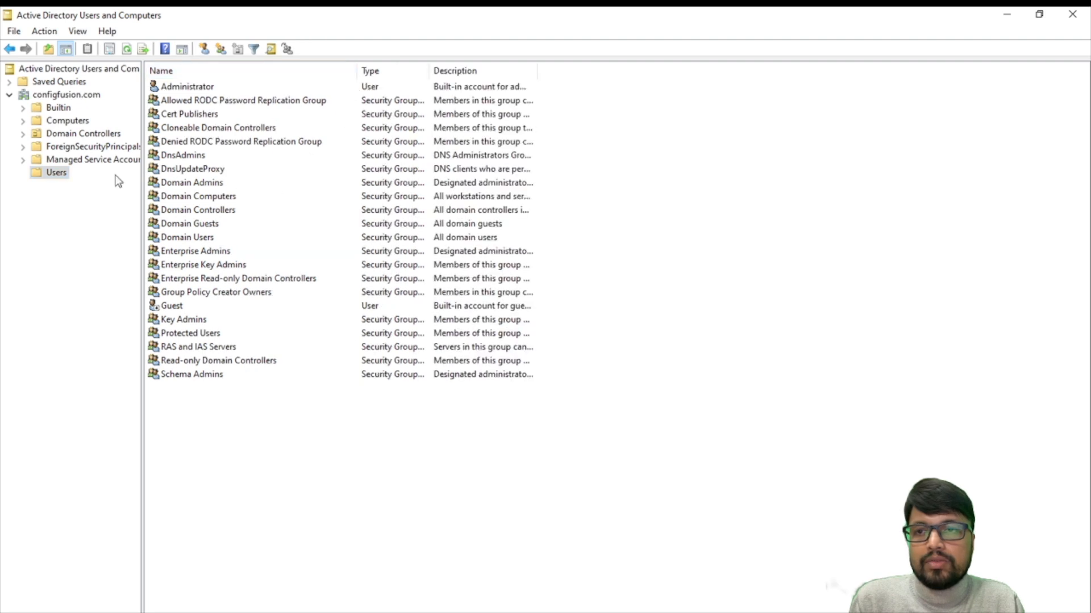
Step: Create an organizational unit named HR_Department directly under the configfusion.com domain
right_click(69, 97)
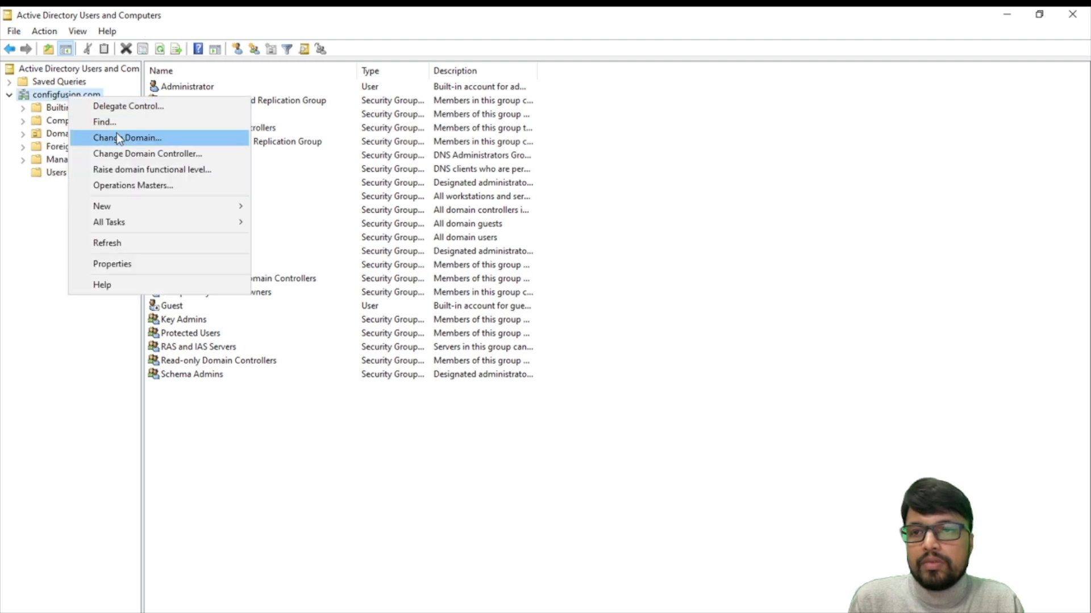
mouse_move(155, 207)
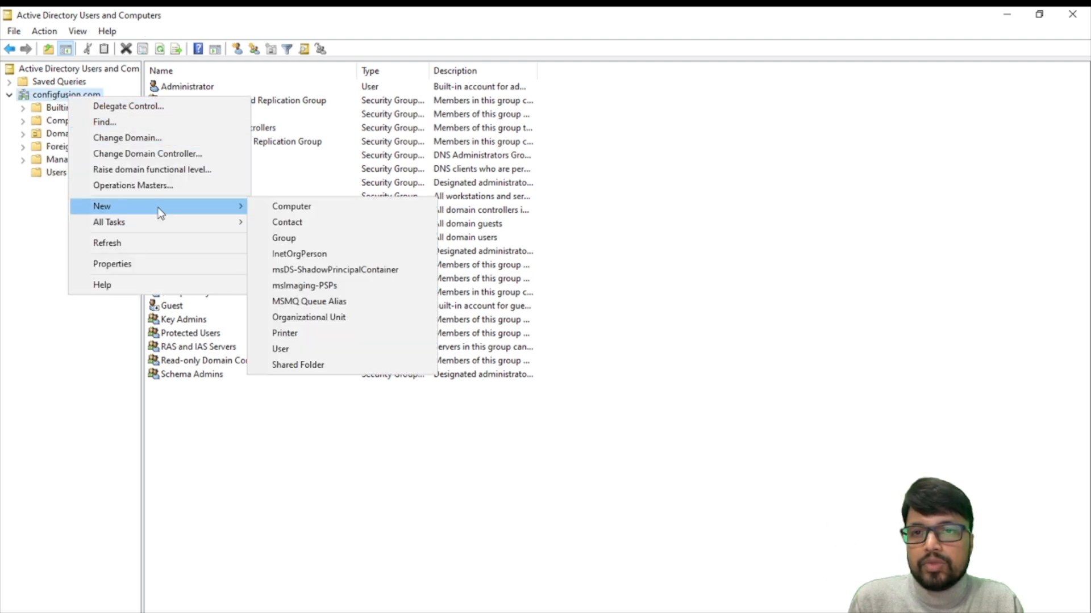
left_click(305, 318)
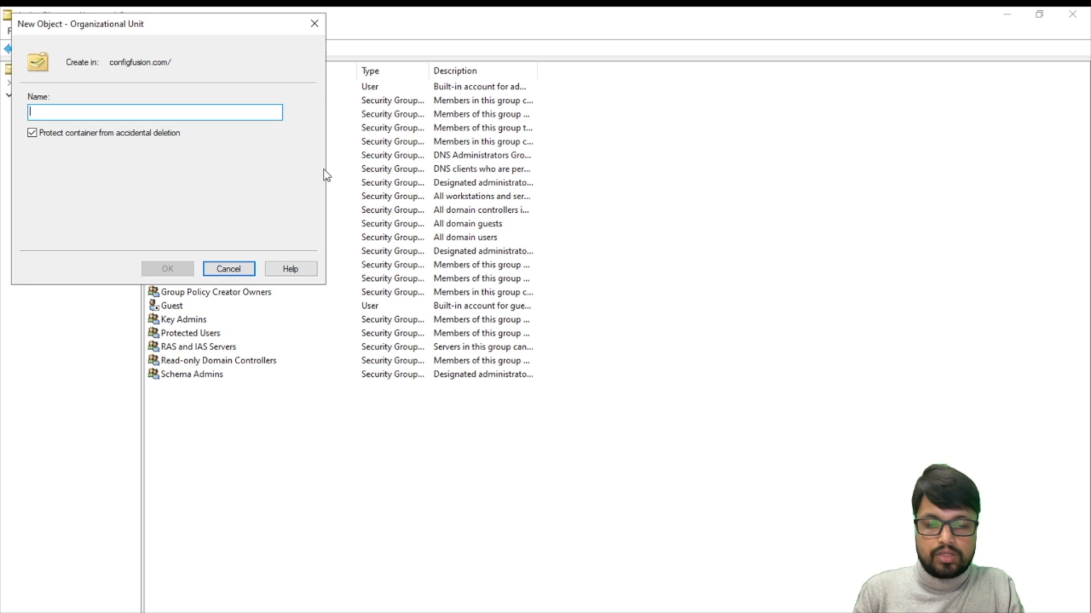
type("HR")
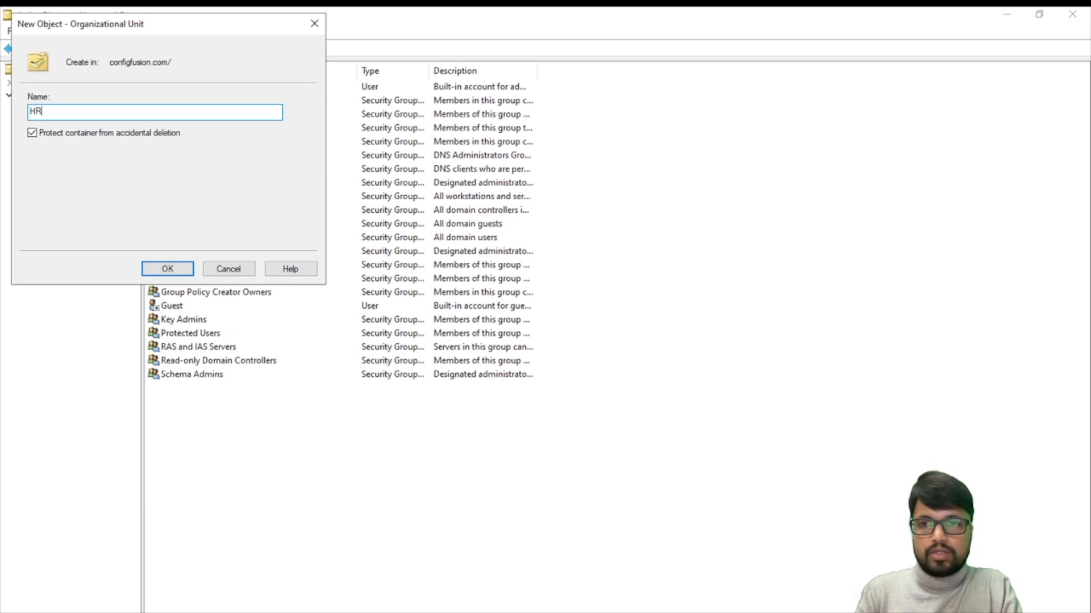
type("_Dep")
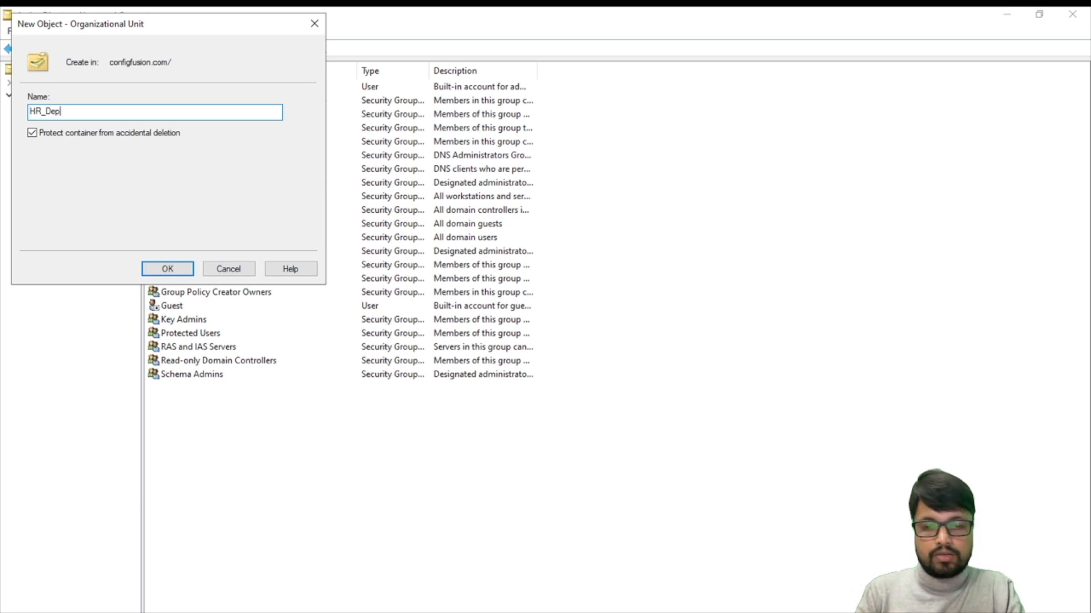
type("artment")
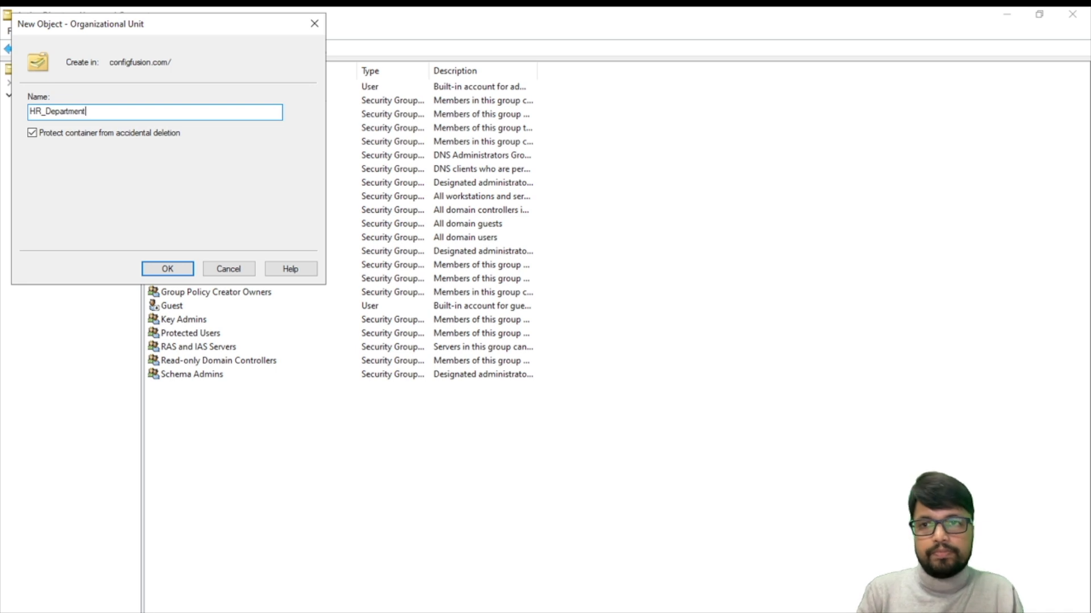
left_click(171, 269)
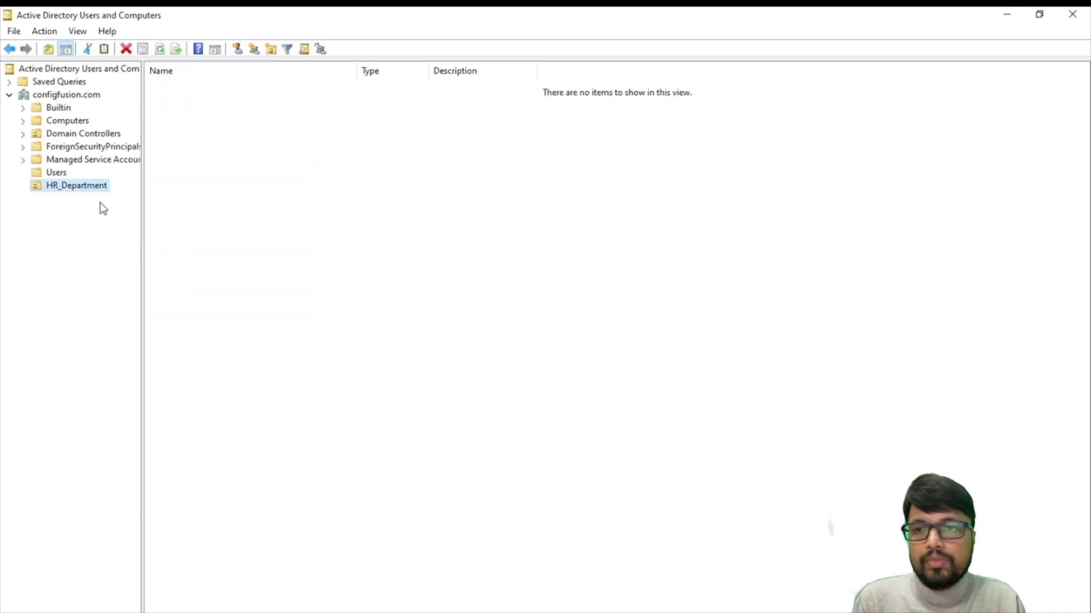
right_click(60, 186)
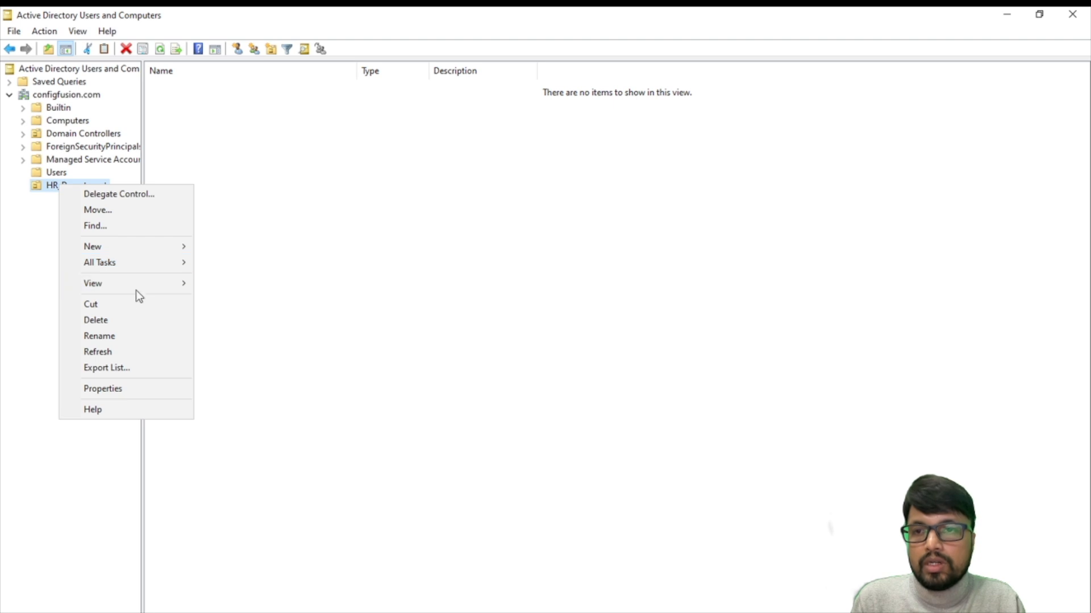
mouse_move(150, 249)
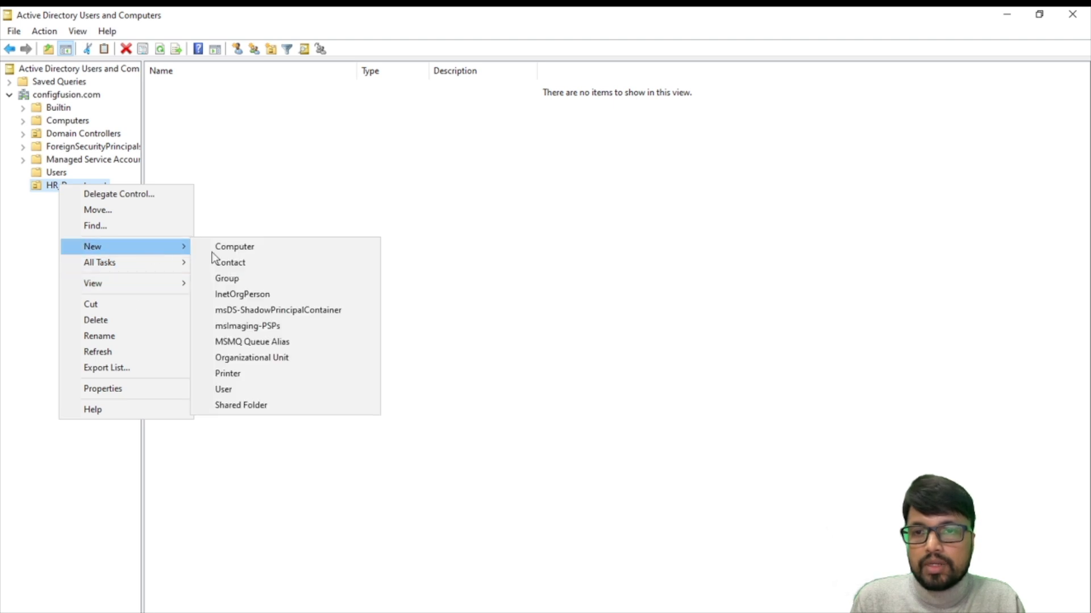
left_click(244, 391)
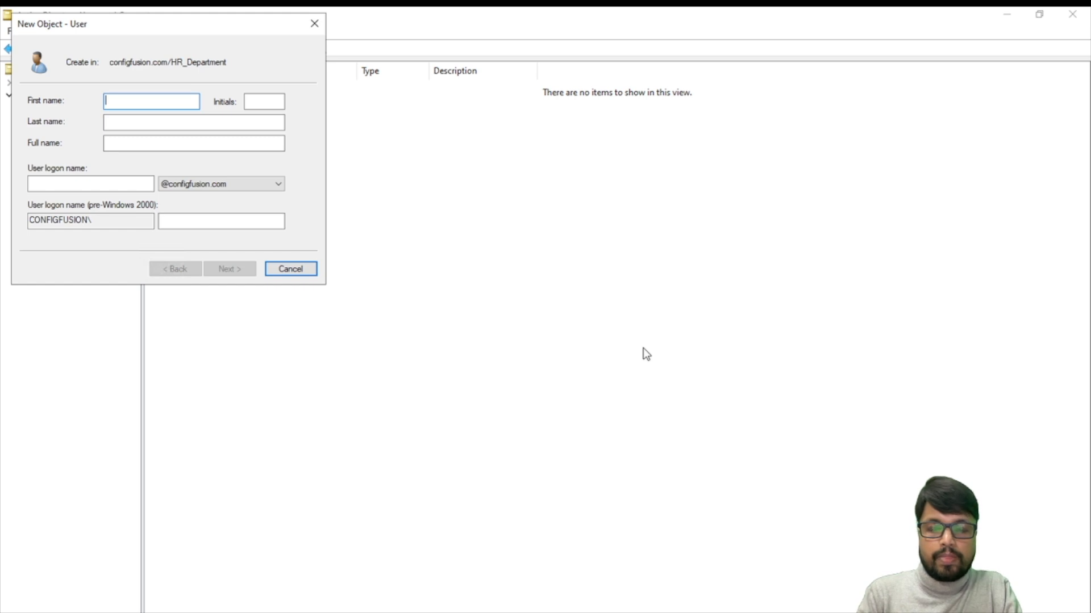
type("user")
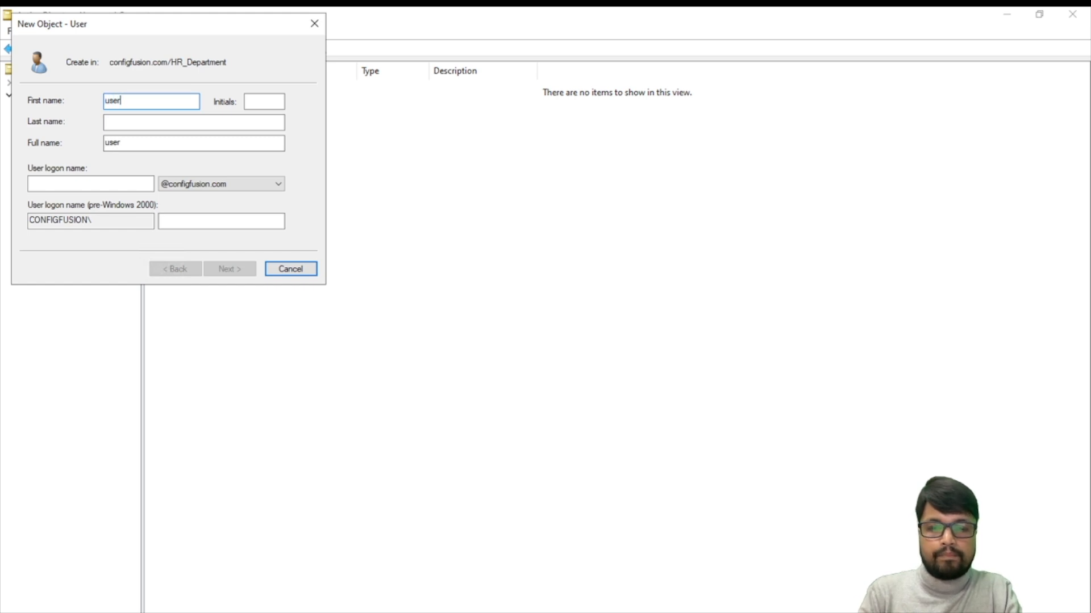
type("1")
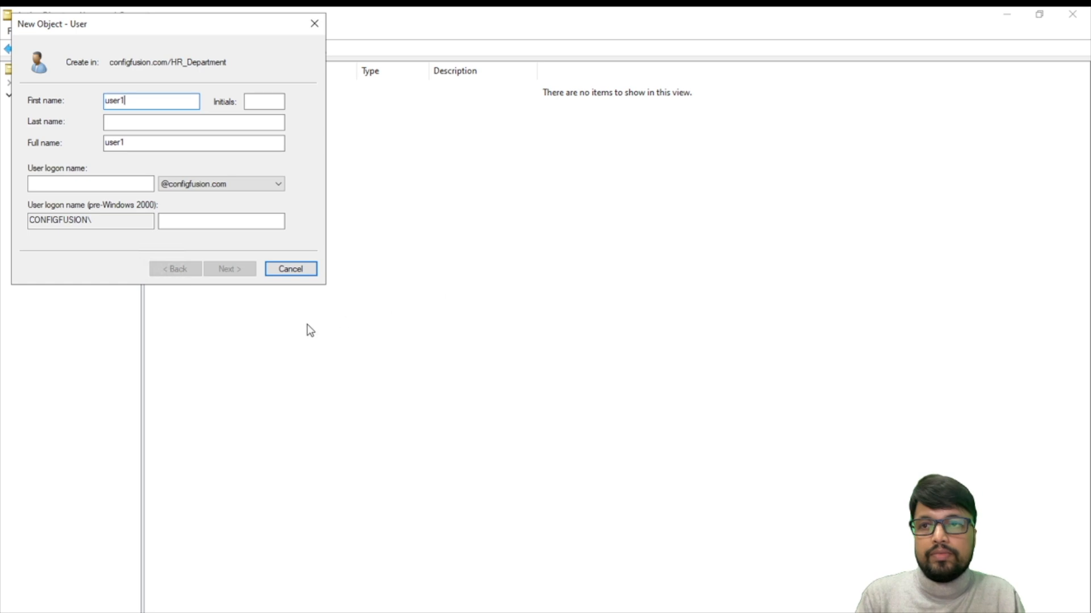
left_click(92, 185)
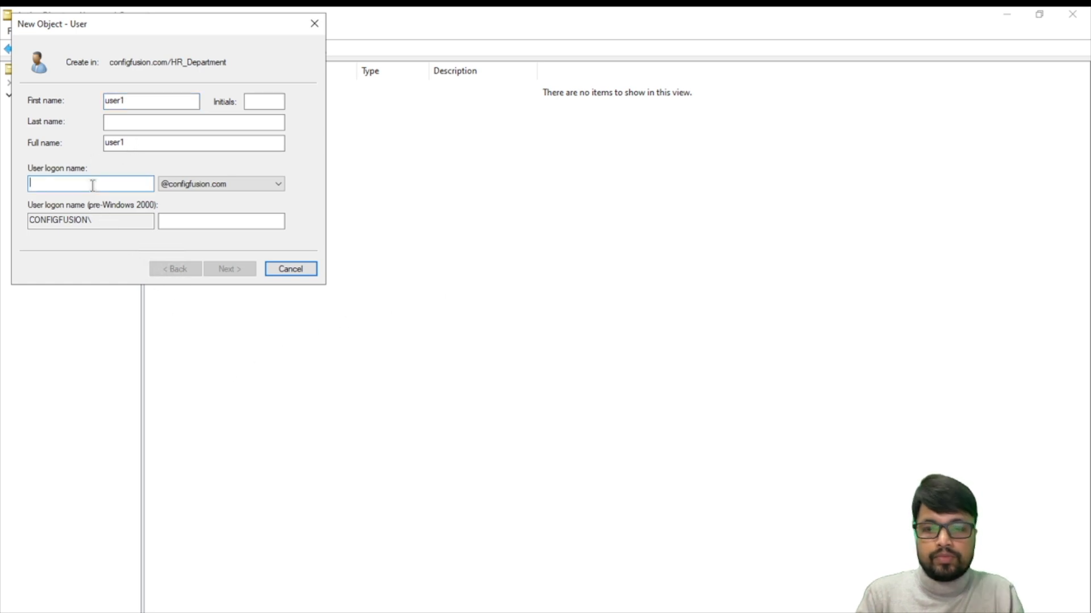
type("user1")
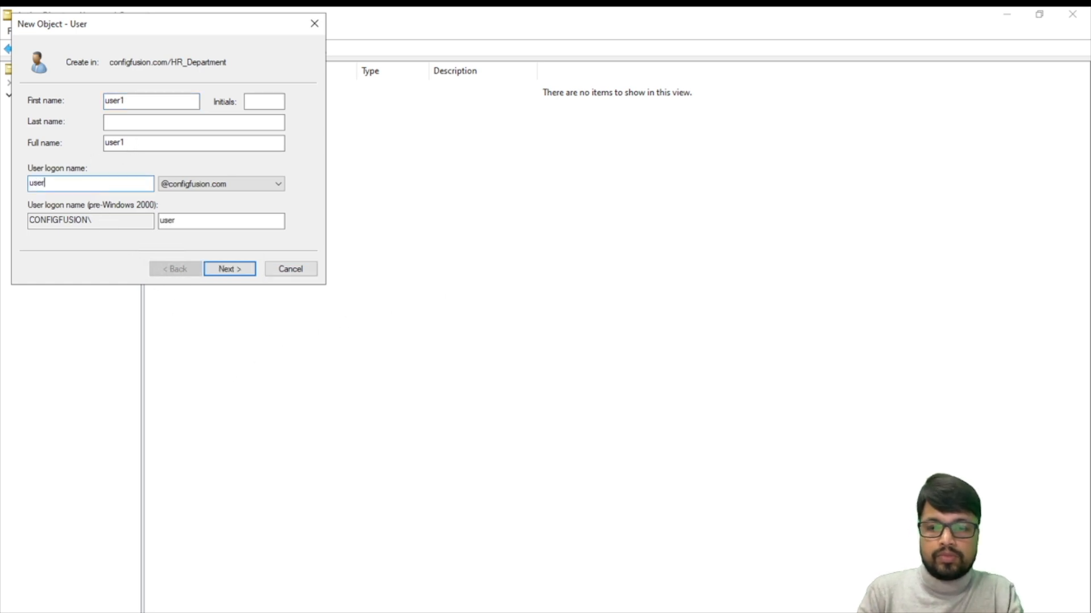
left_click(229, 271)
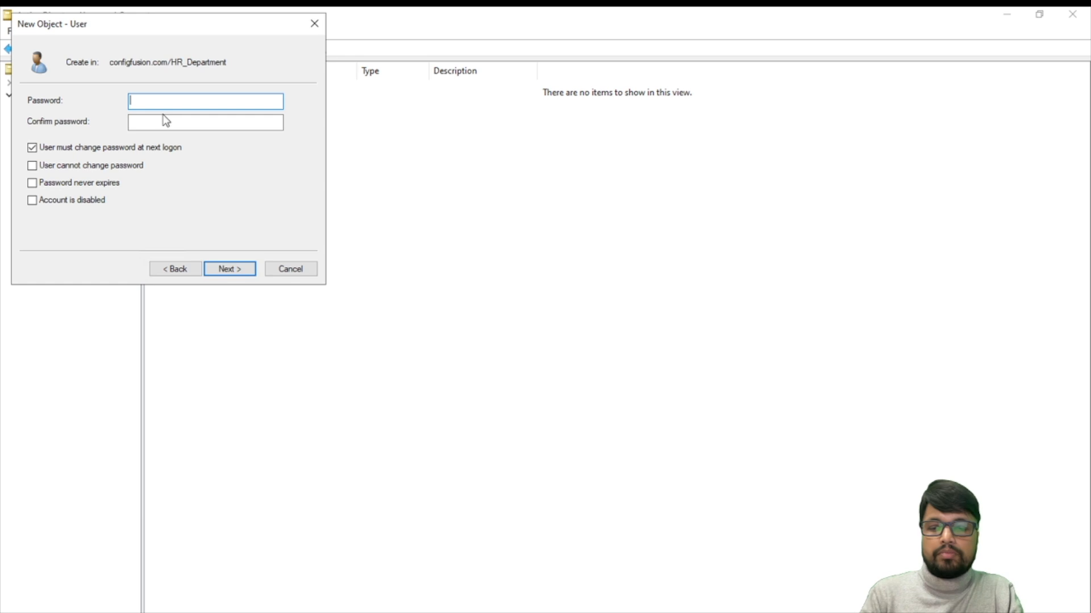
Step: Enter and confirm the account password, turn off the forced change at next logon, set it to never expire, and finish creating the user
type("••••")
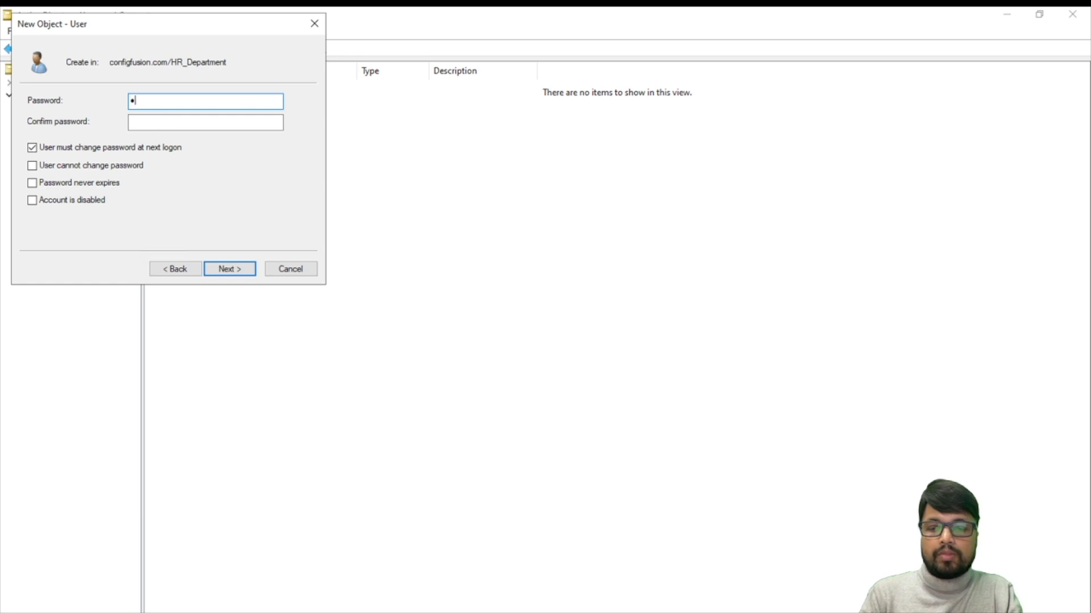
type("•••")
key("Tab")
type("•••••")
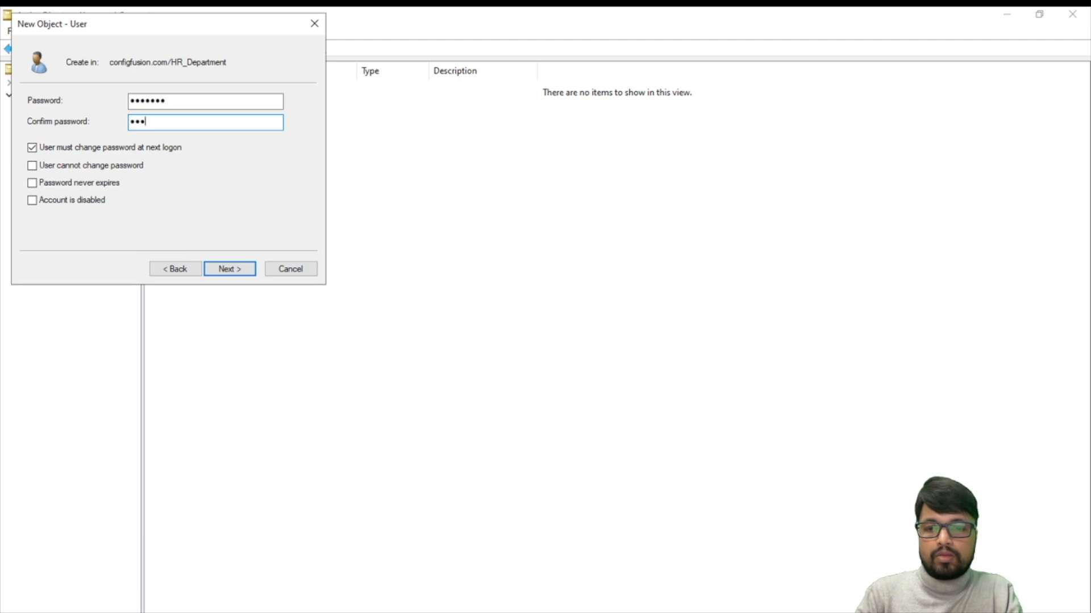
type("••")
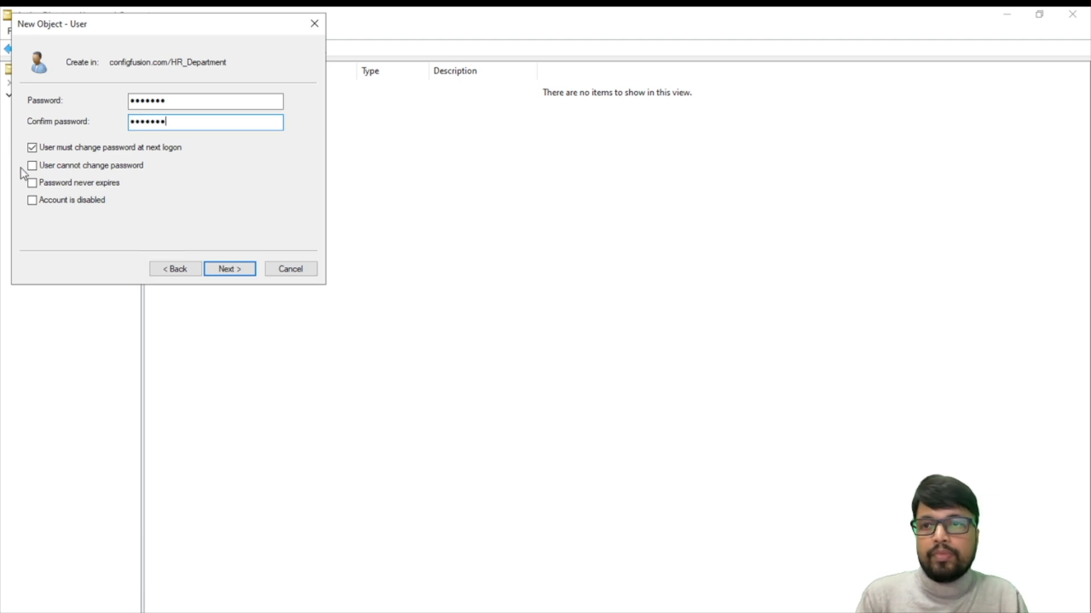
left_click(32, 148)
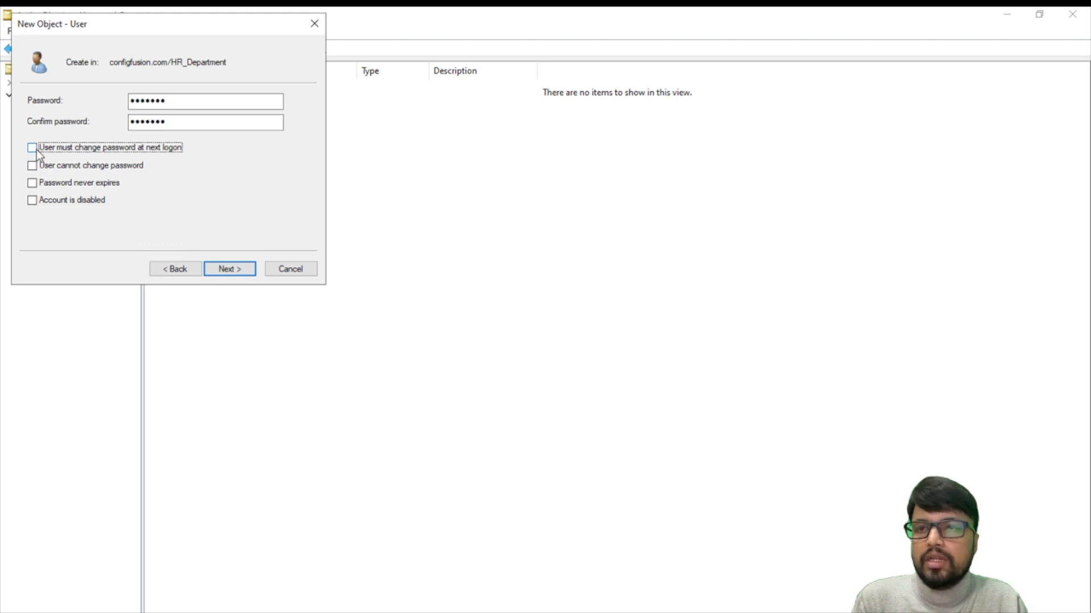
left_click(43, 183)
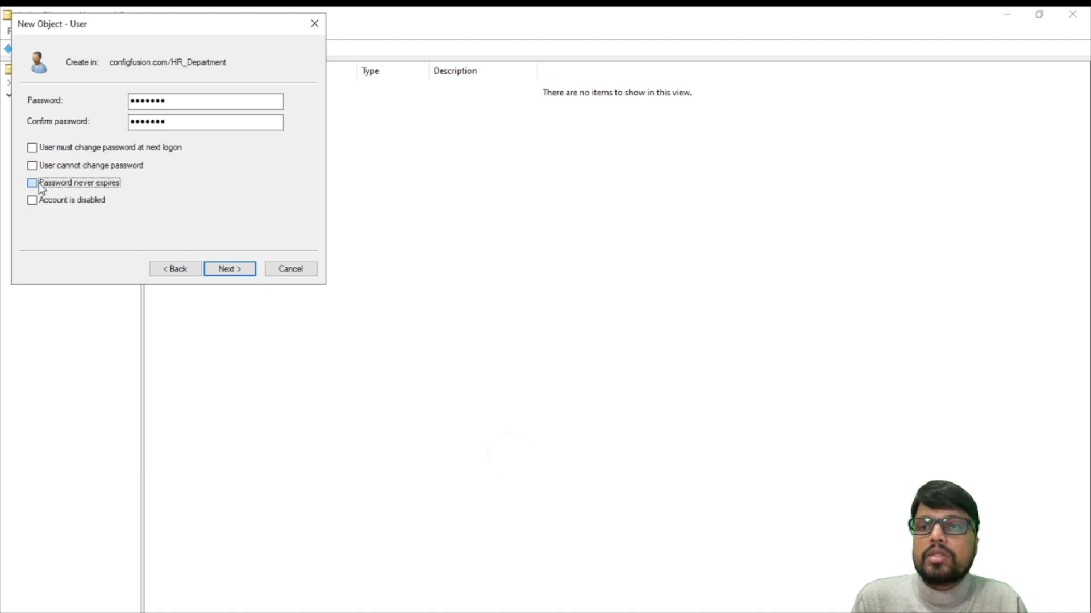
left_click(230, 268)
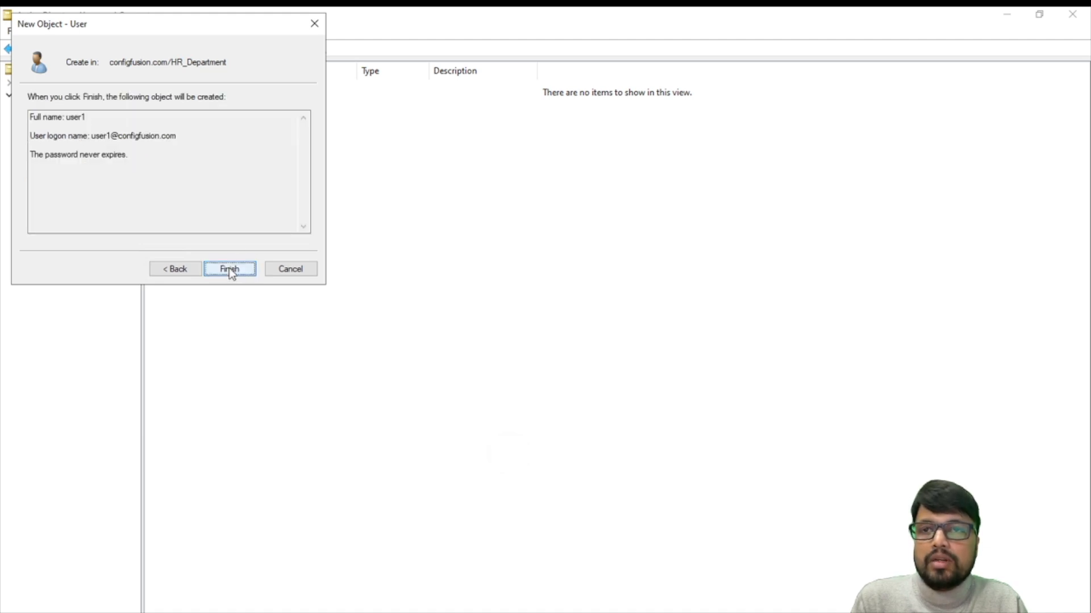
left_click(229, 268)
left_click(229, 158)
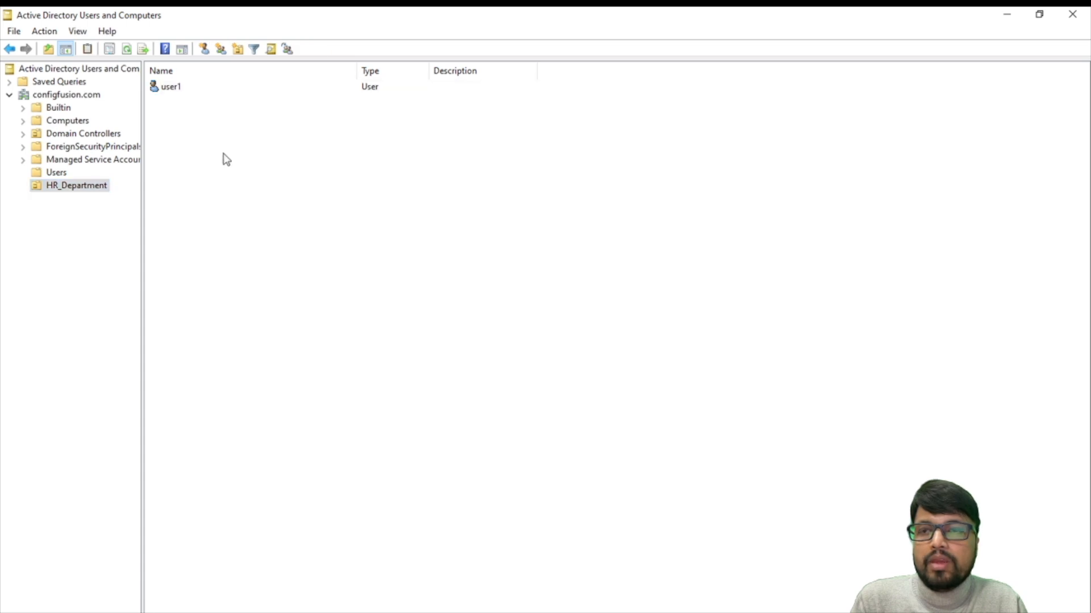
Step: Create a global security group named Senior_HR in the HR_Department organizational unit
right_click(48, 189)
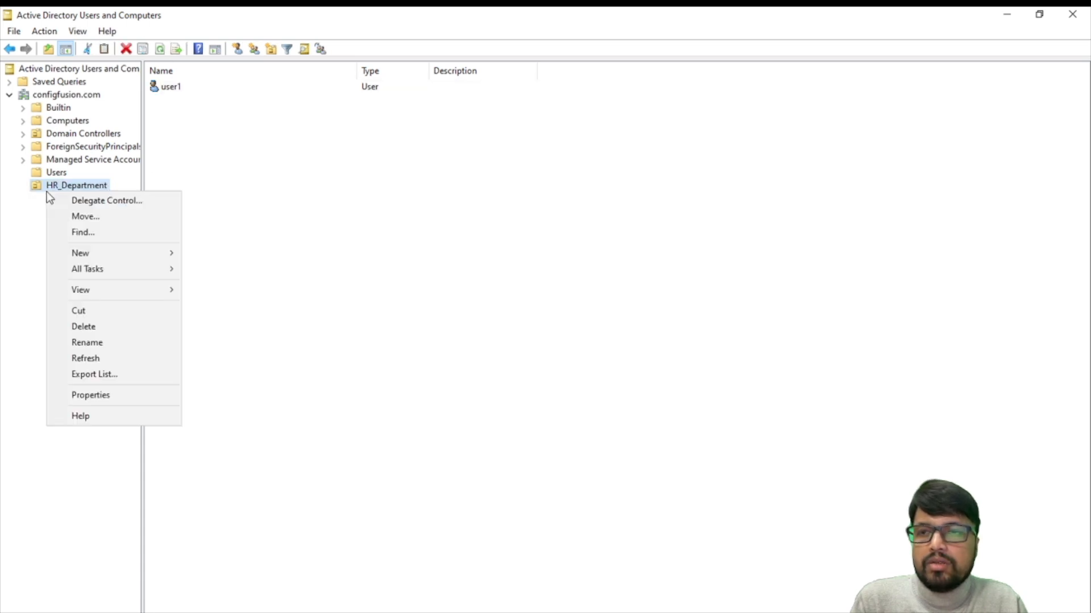
mouse_move(172, 254)
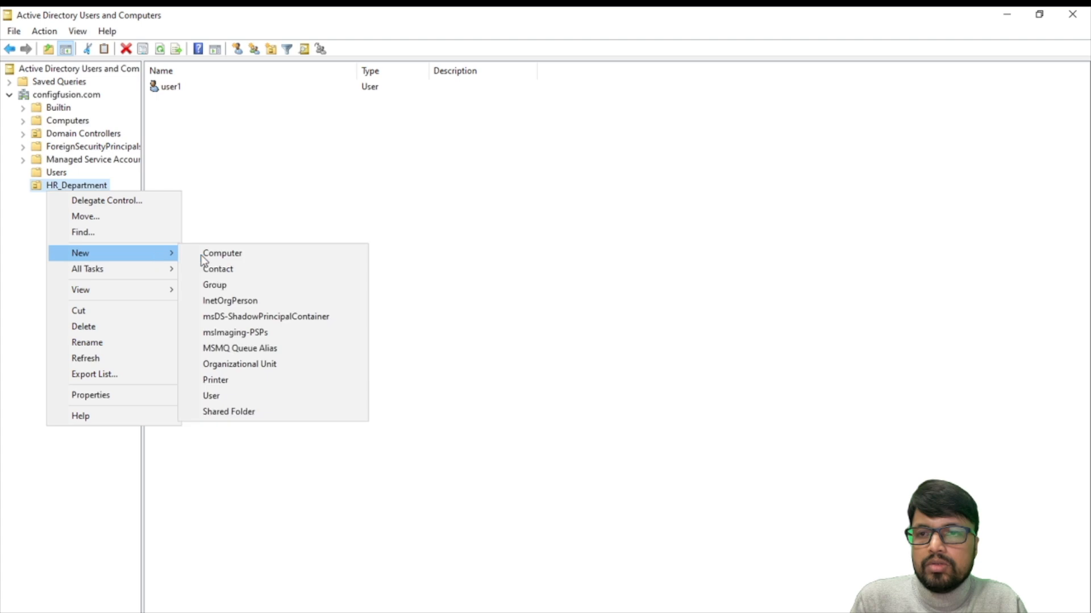
left_click(230, 286)
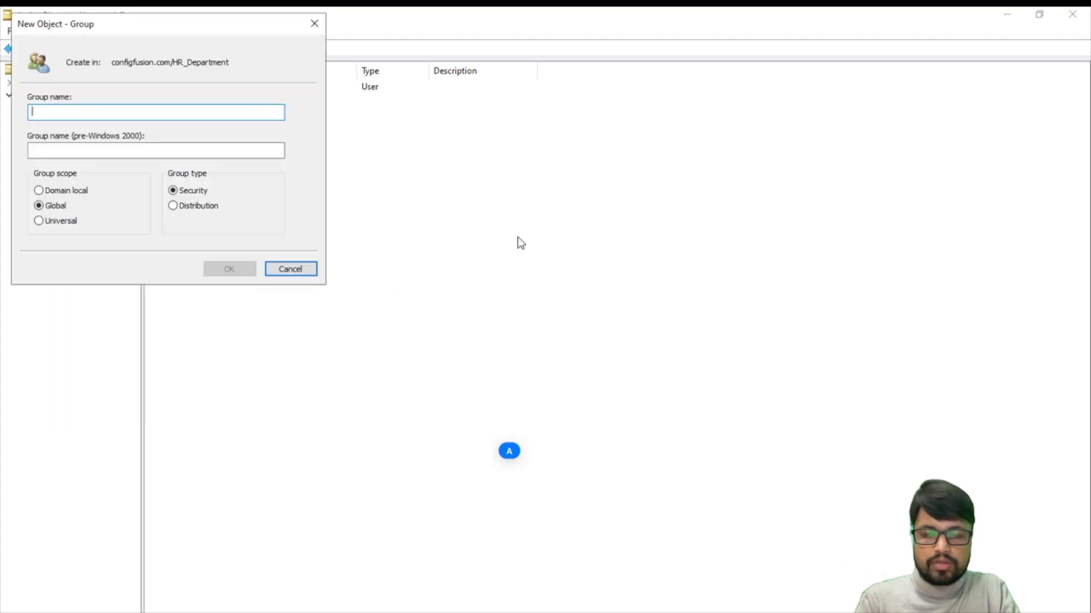
type("Senior")
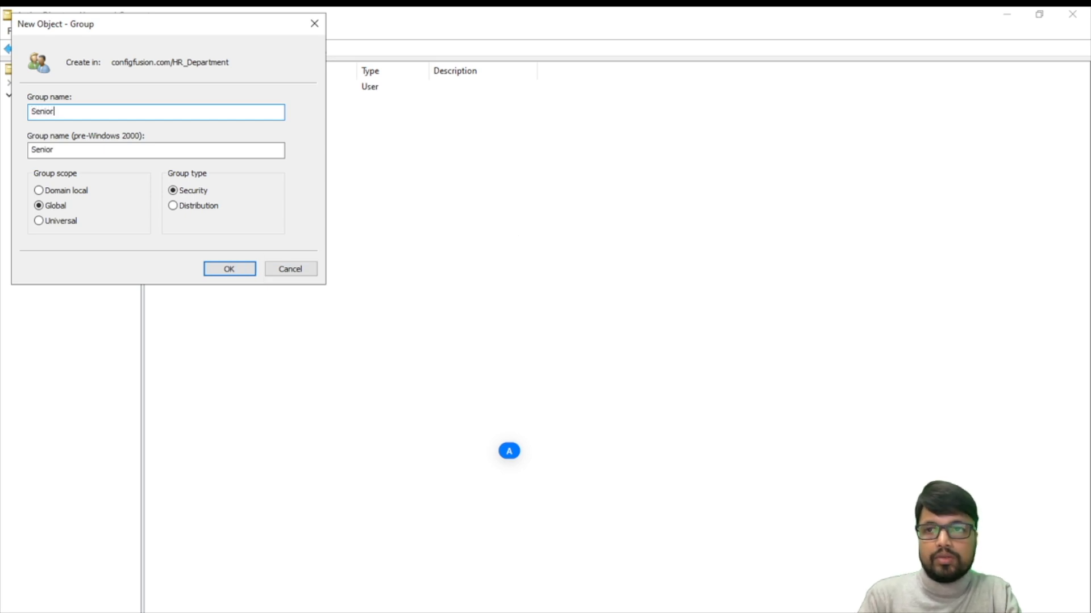
type("_HR")
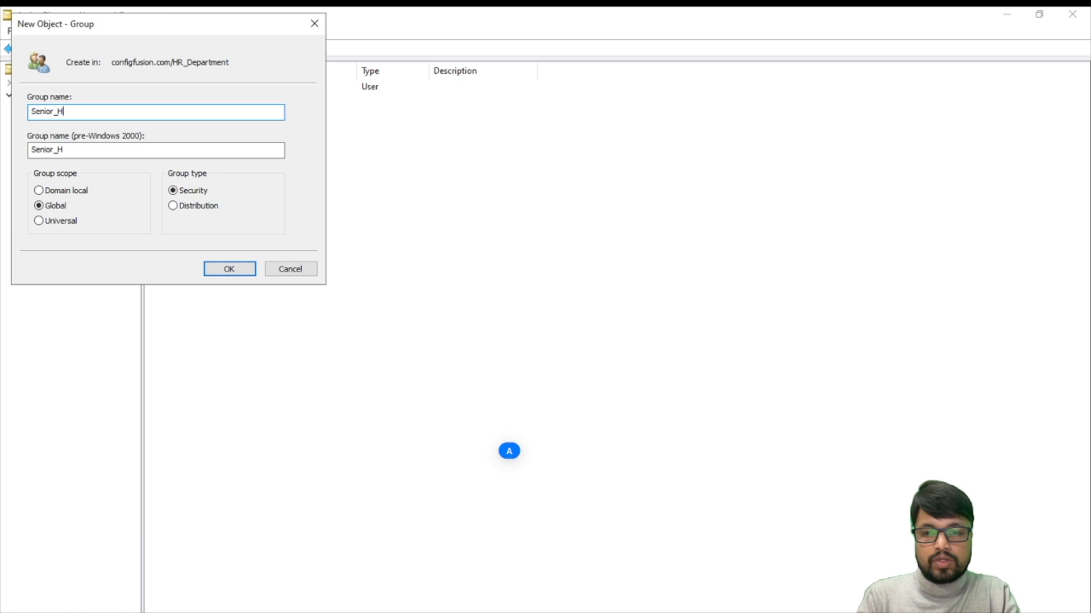
left_click(229, 268)
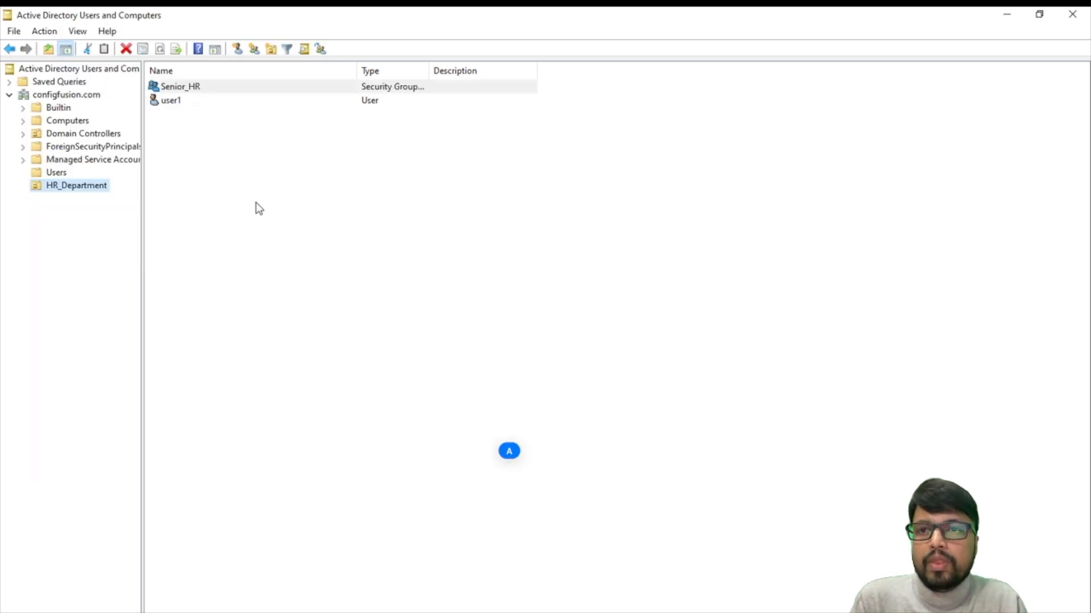
left_click(184, 90)
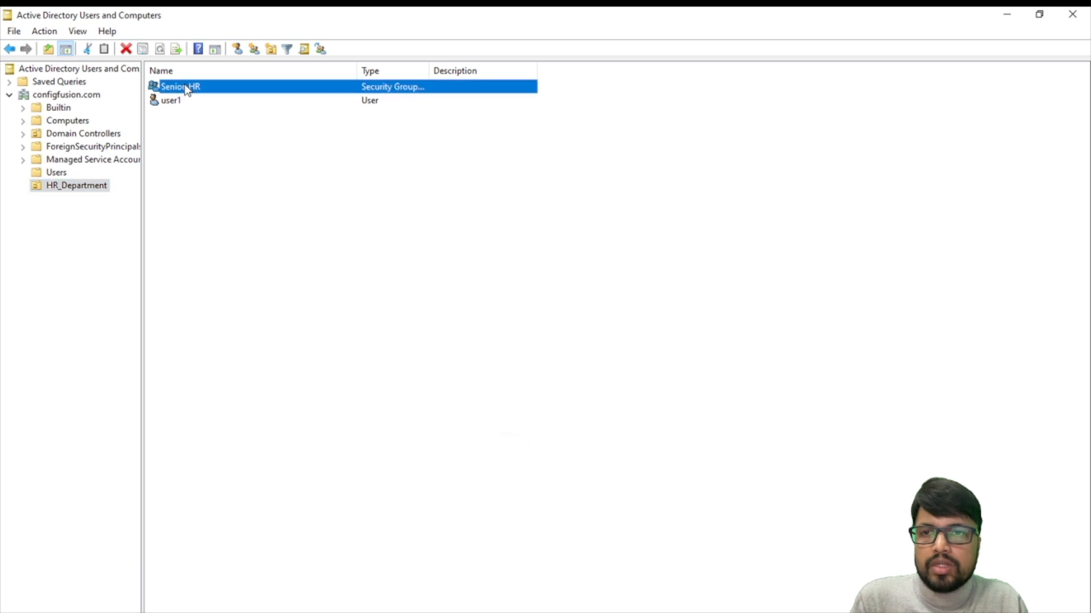
left_click(180, 105)
left_click(193, 88)
left_click(179, 104)
left_click(205, 88)
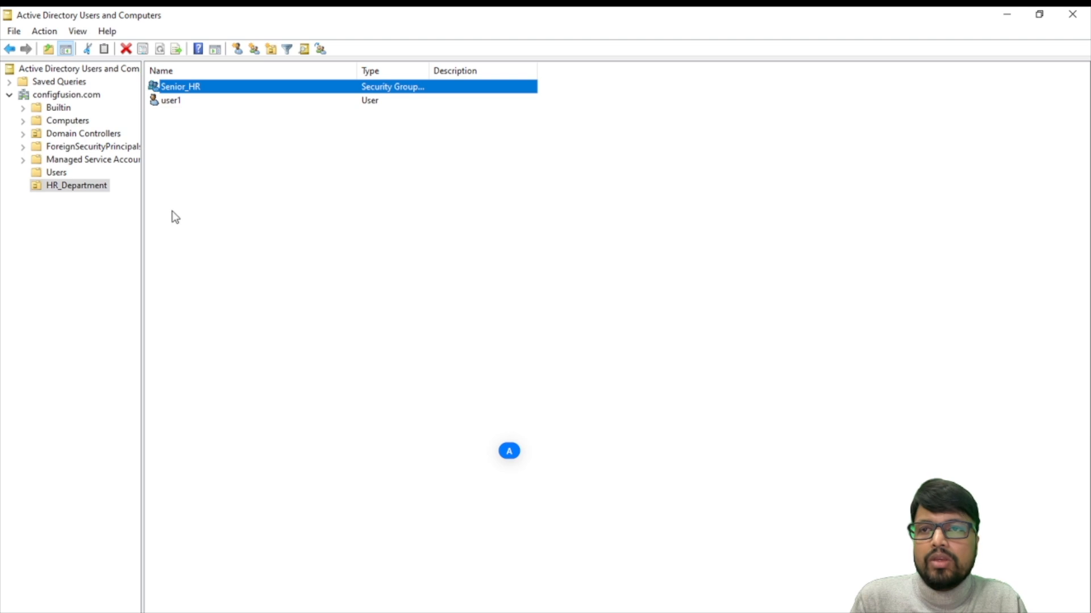
right_click(80, 184)
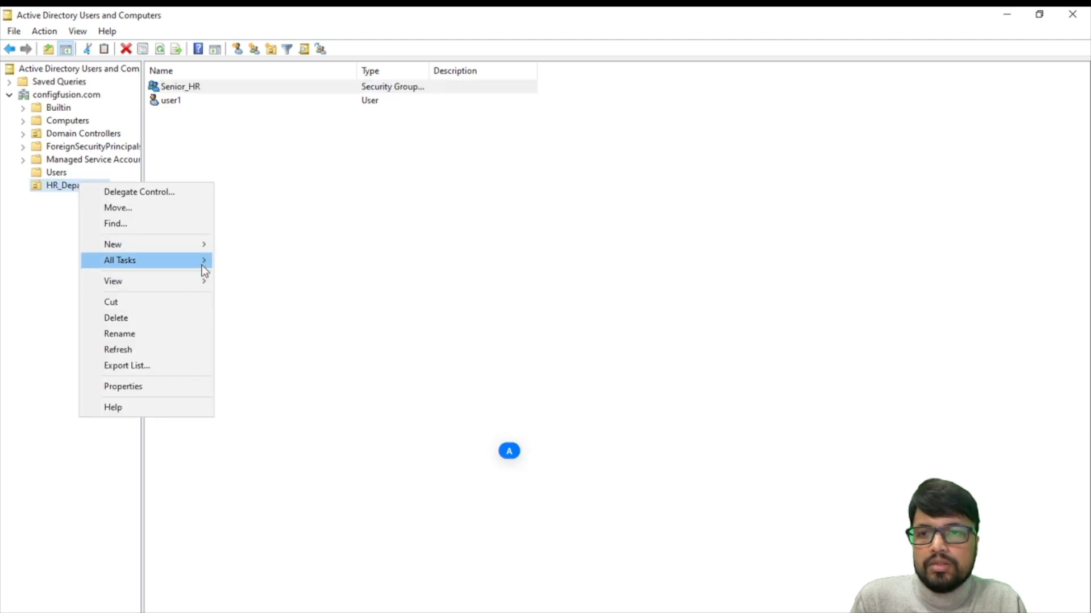
mouse_move(196, 248)
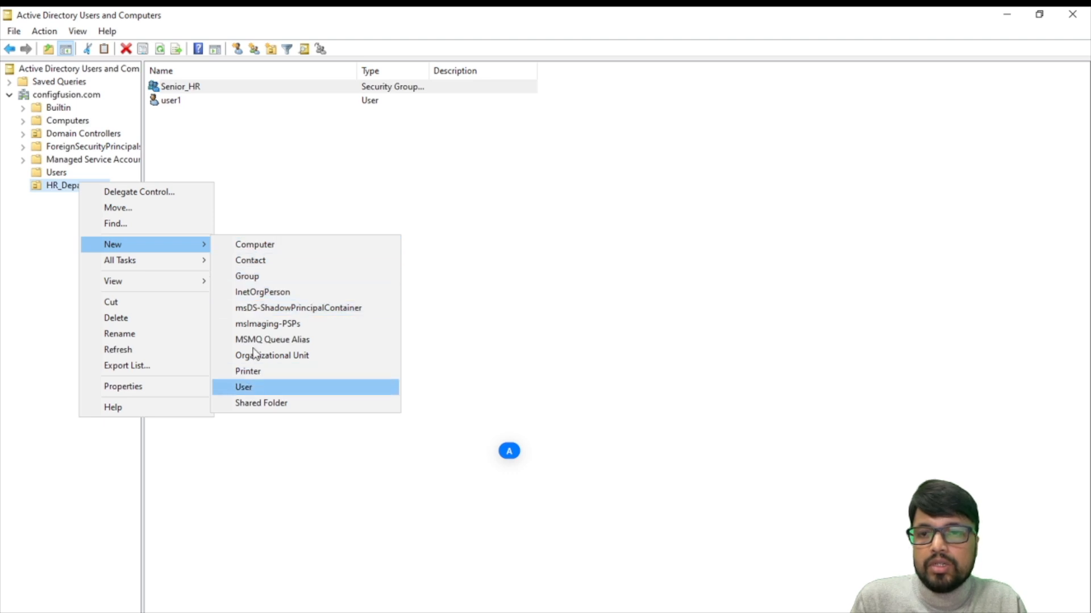
left_click(552, 239)
left_click(552, 237)
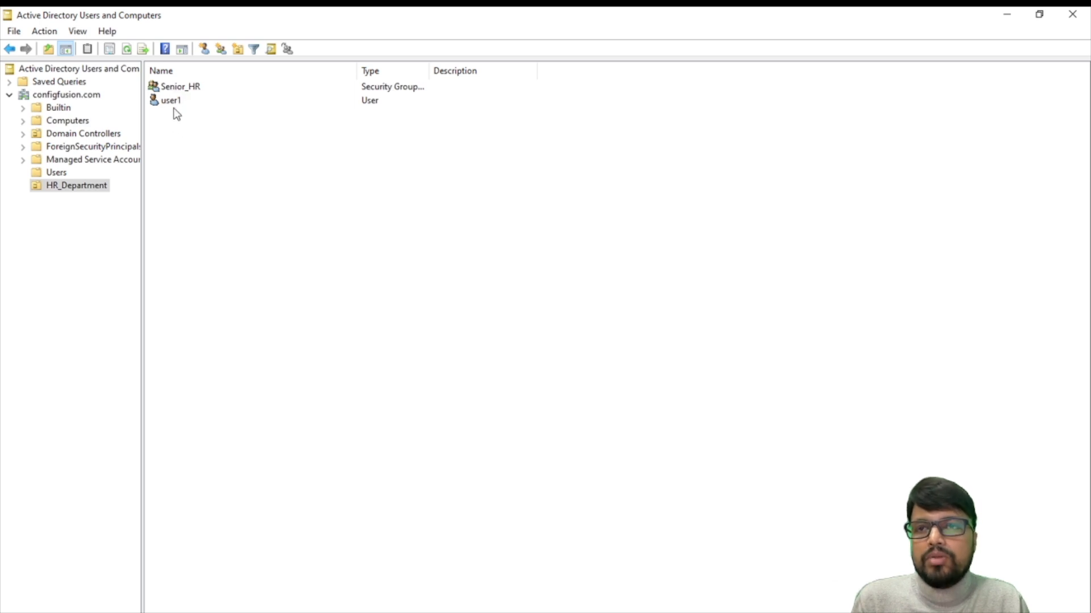
left_click(183, 89)
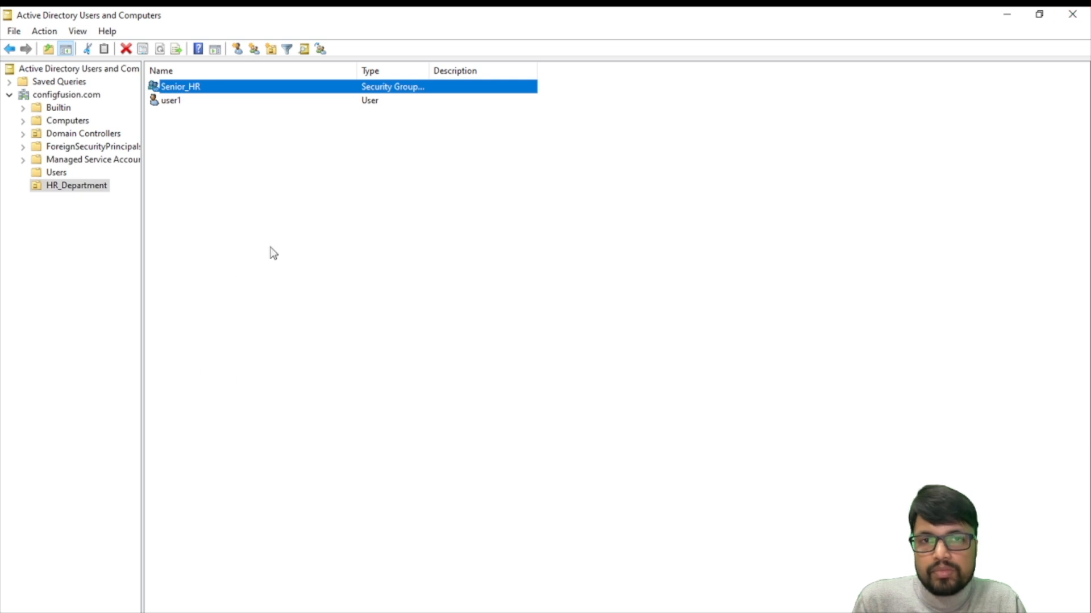
Step: Switch to the Server Manager dashboard
left_click(392, 612)
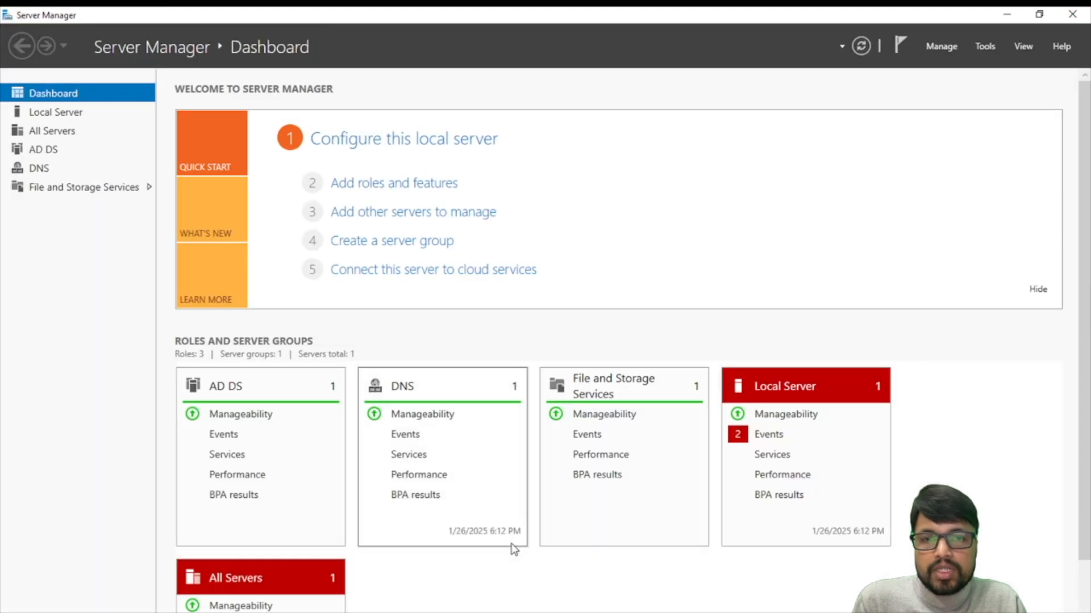
Step: Open DNS Manager from Server Manager, enlarge its window and tree area, and expand the local server's node
left_click(985, 46)
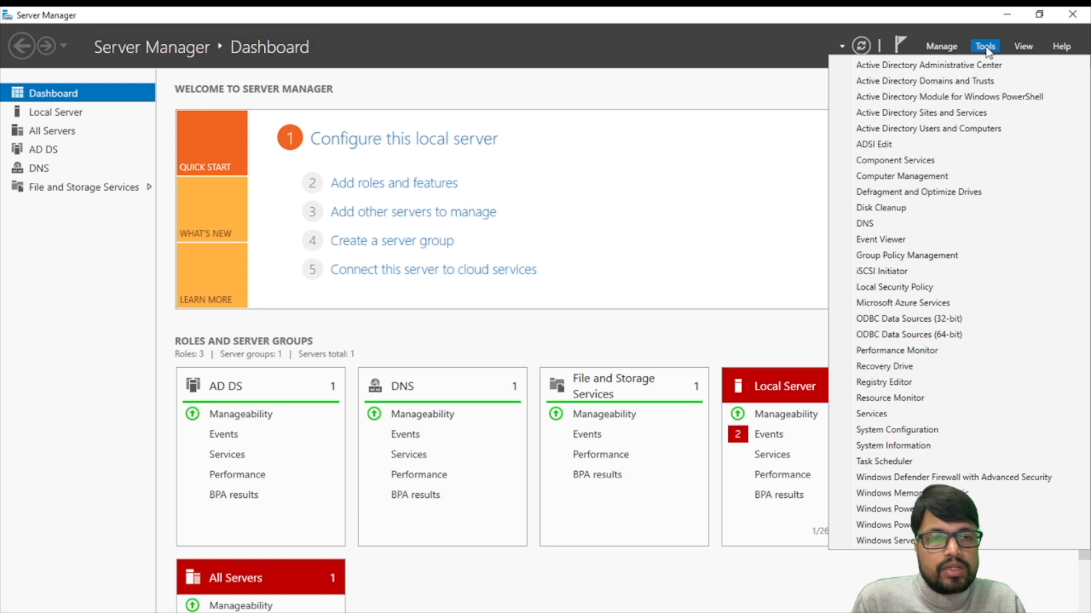
left_click(865, 224)
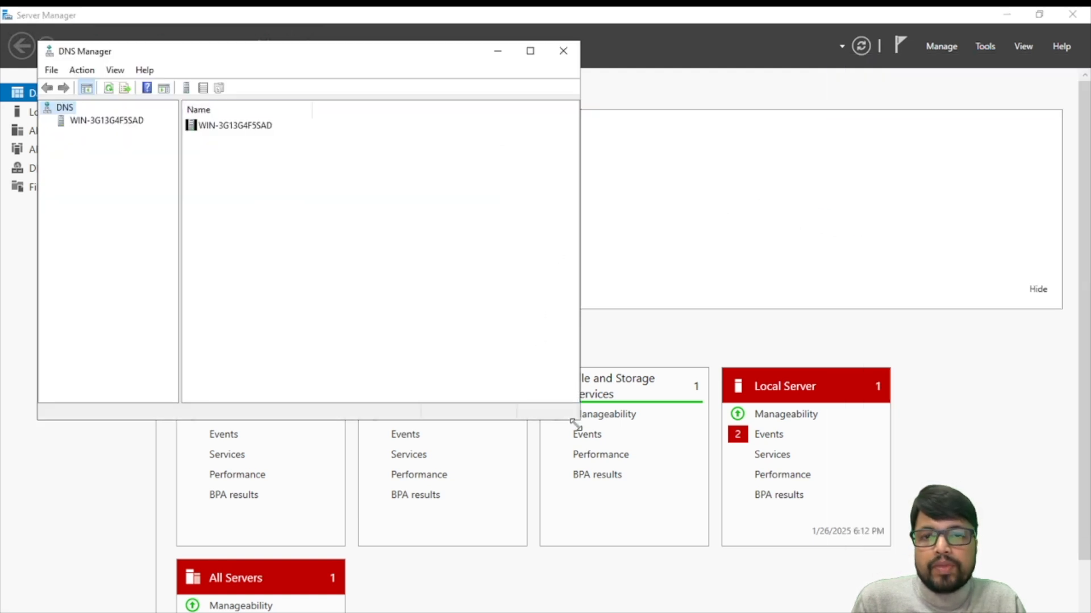
left_click_drag(575, 423, 789, 487)
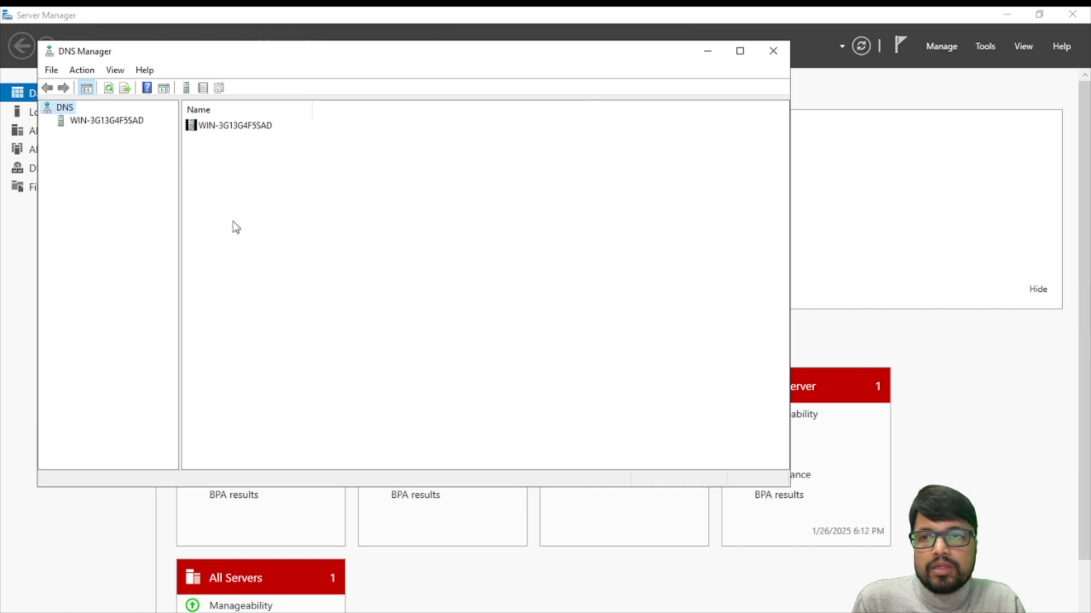
left_click(96, 121)
left_click(48, 121)
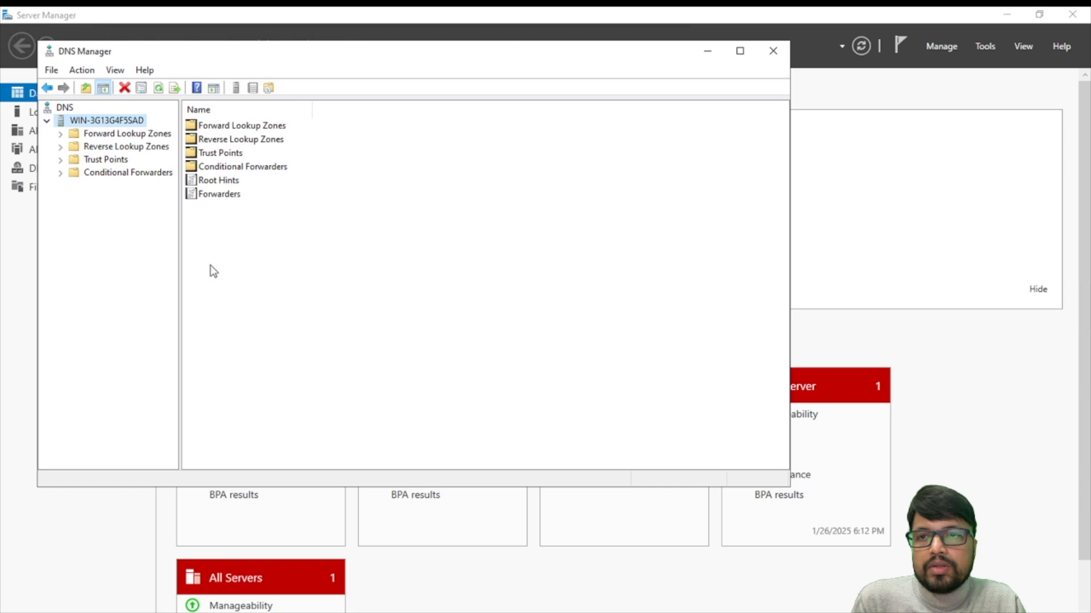
left_click_drag(178, 261, 297, 272)
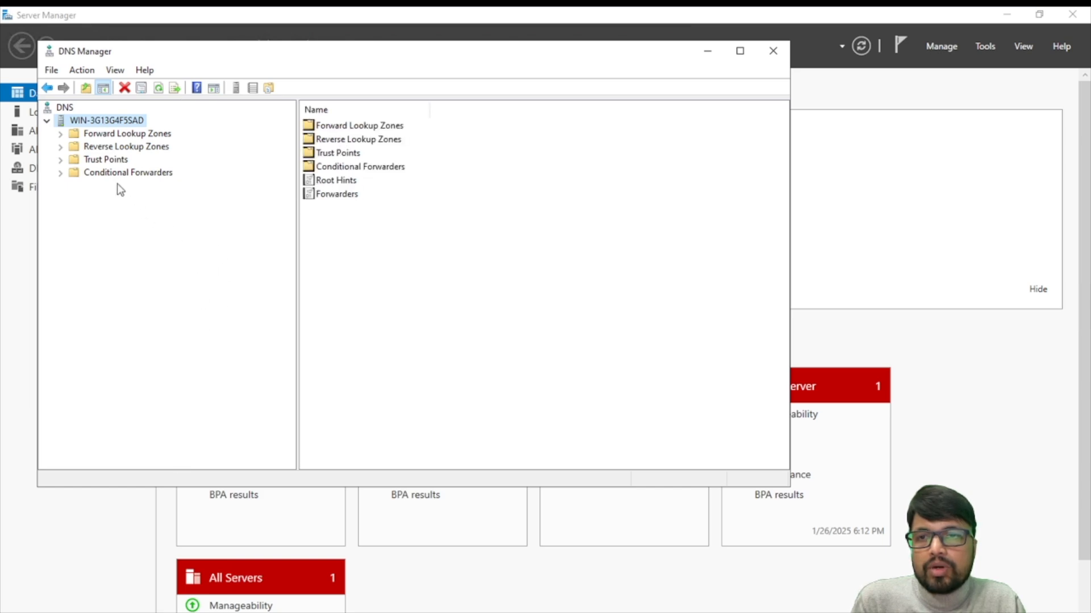
Step: Examine the server's Forward Lookup Zones, Reverse Lookup Zones and Trust Points, and expand the configfusion.com zone to view its records
left_click(60, 138)
left_click(66, 171)
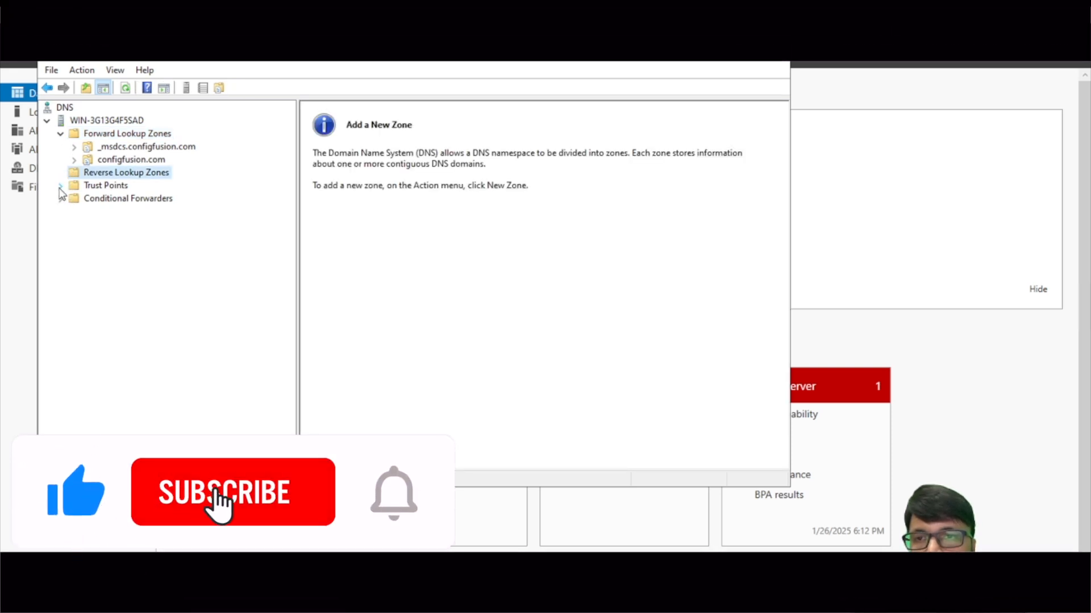
left_click(60, 187)
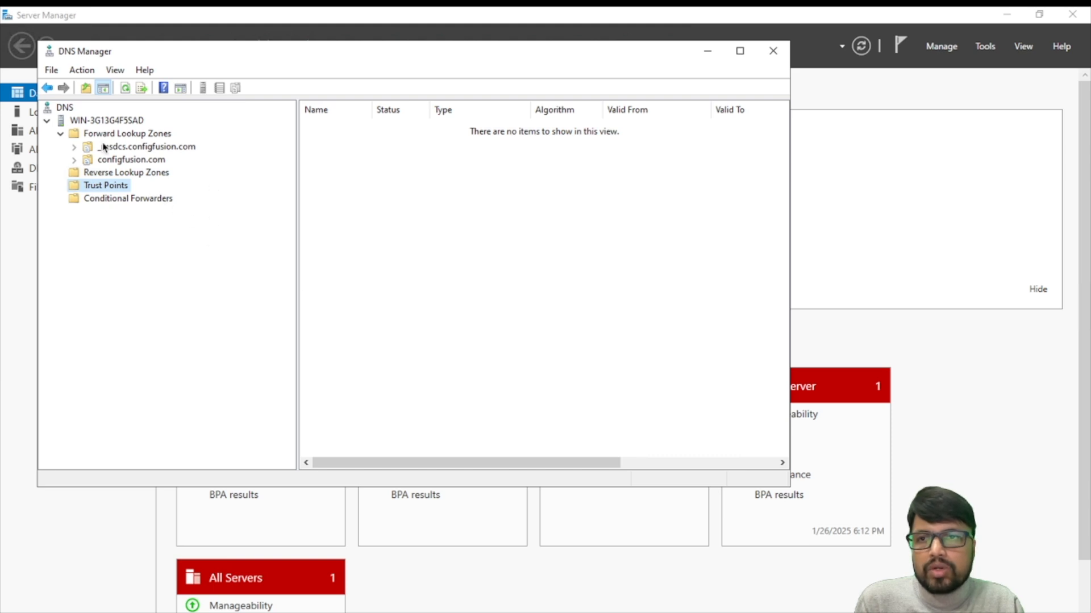
left_click(78, 161)
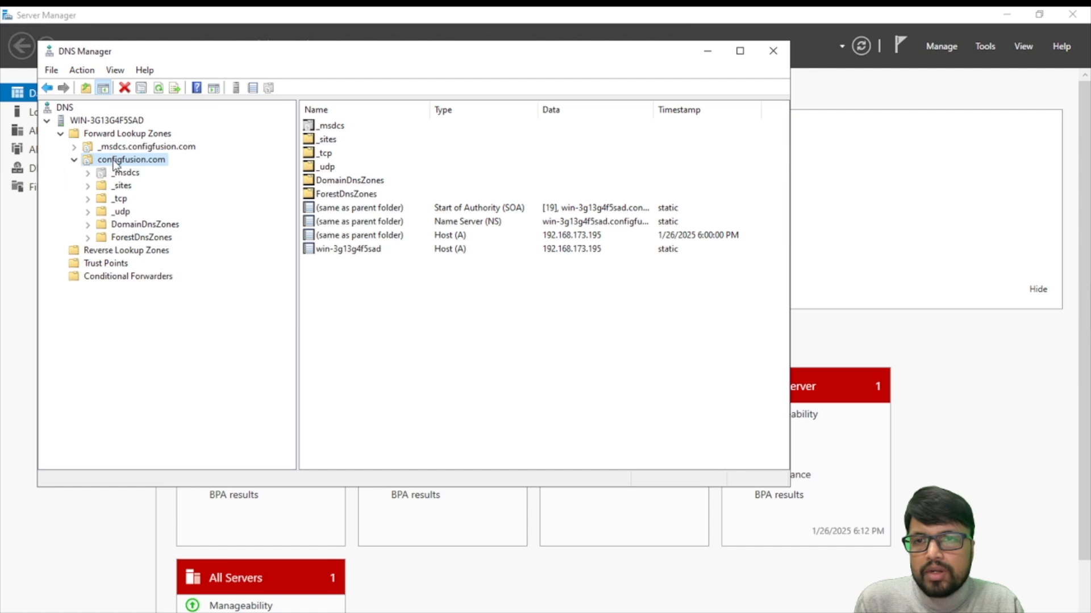
Step: Add a host (A) record named hr with IP address 192.168.173.58 to the configfusion.com forward lookup zone
right_click(112, 159)
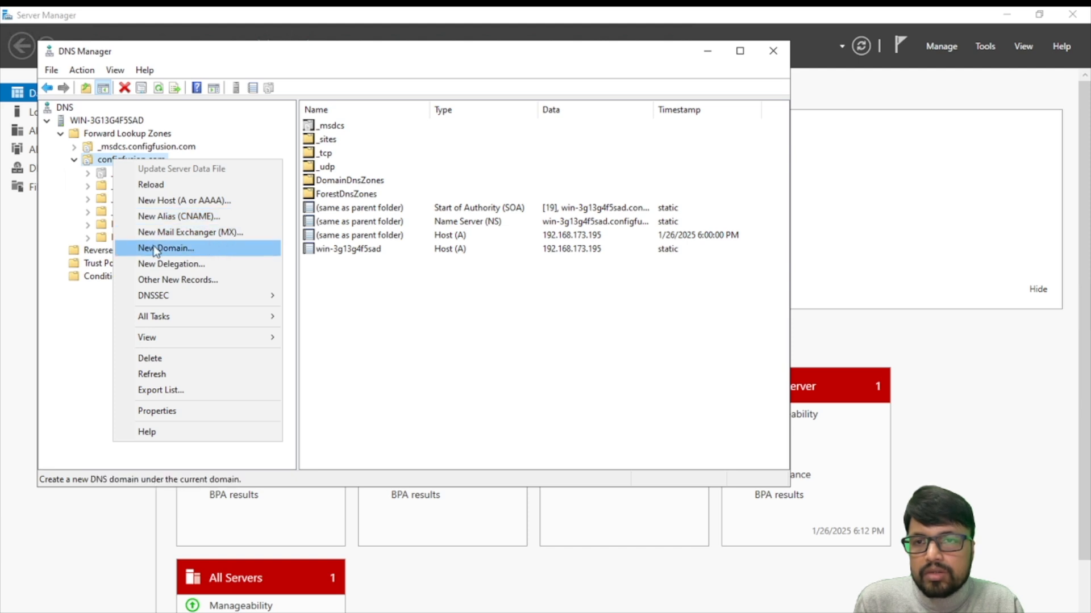
left_click(166, 200)
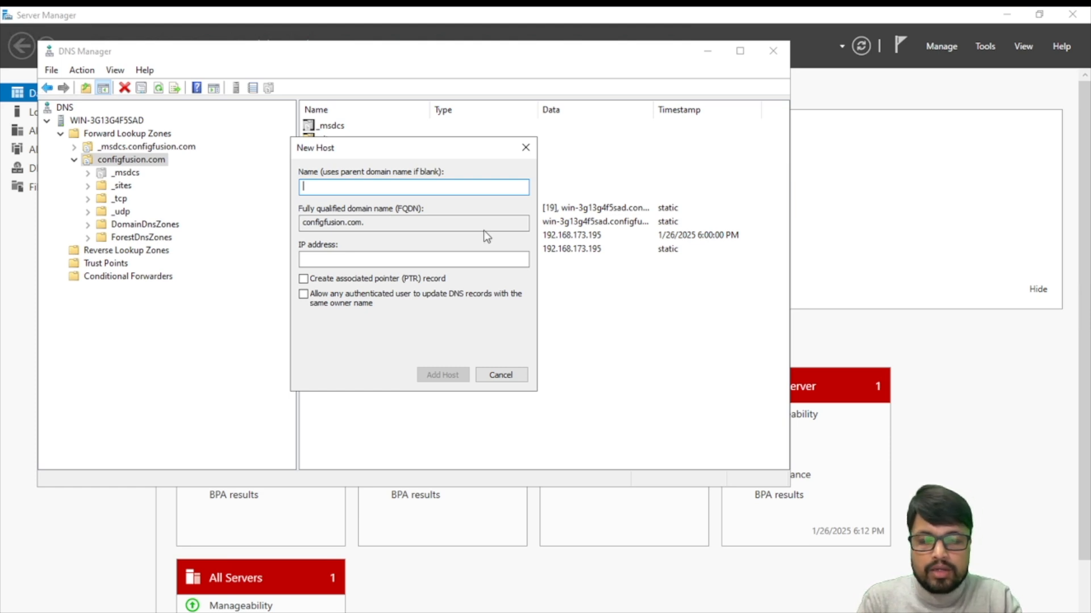
type("hr")
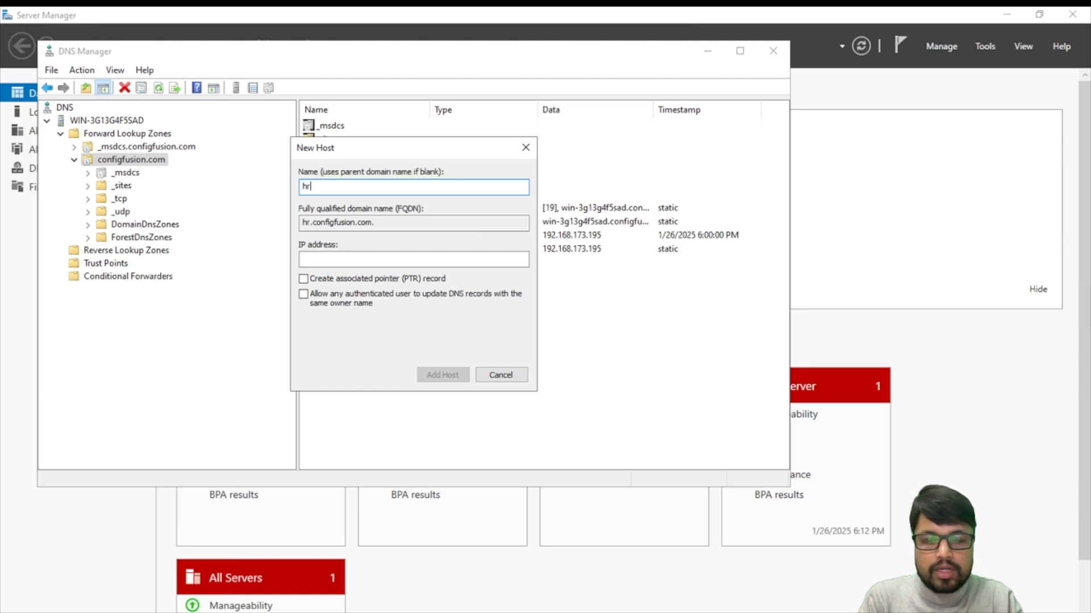
left_click(352, 260)
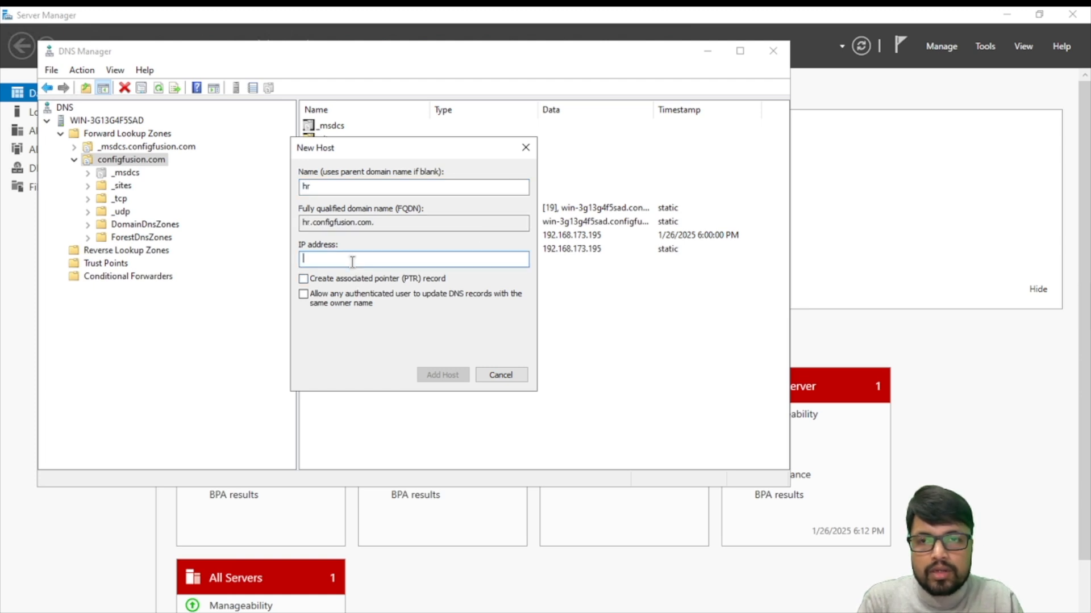
type("192.168.173.58")
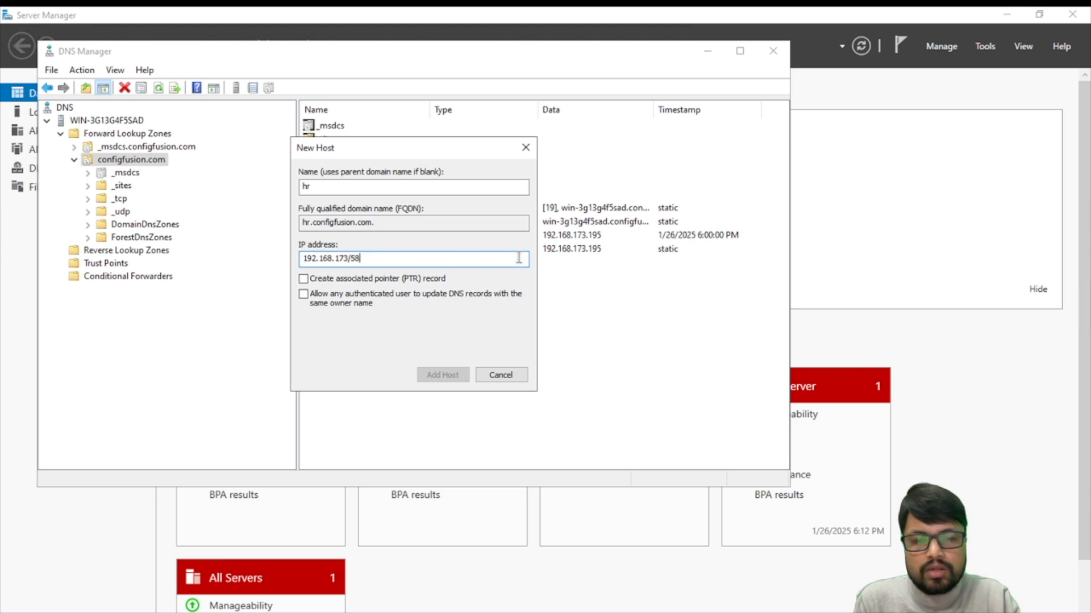
key("BackSpace")
key("BackSpace")
key("BackSpace")
type(".")
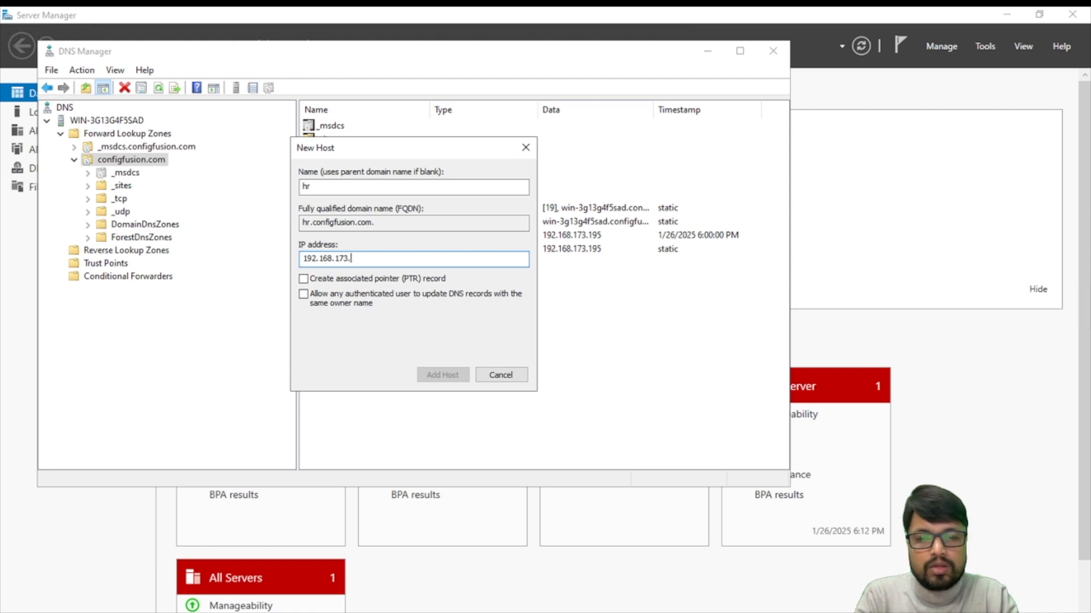
type("58")
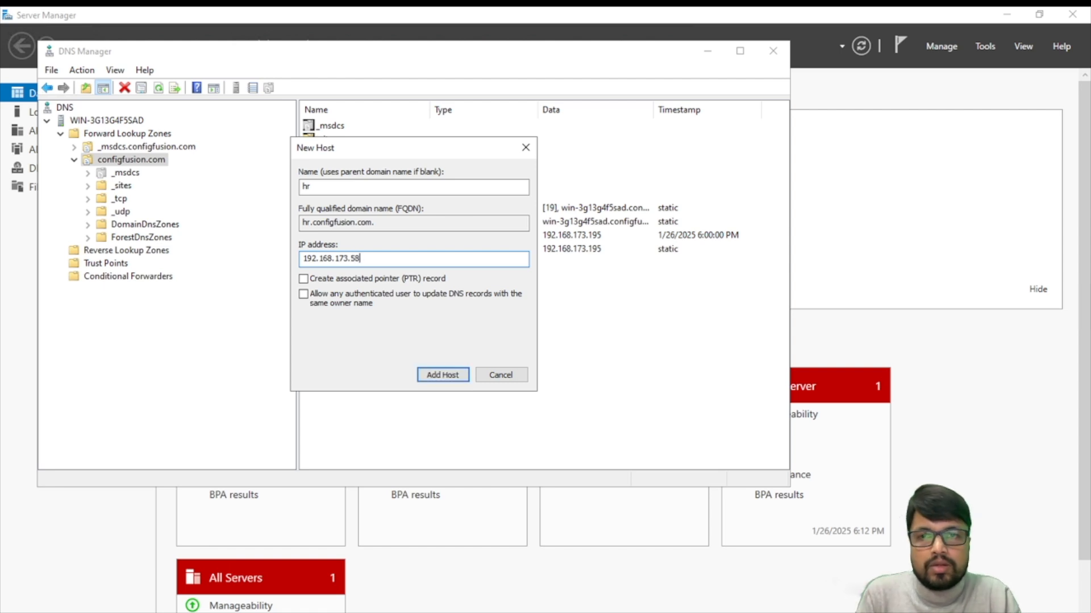
left_click(445, 375)
left_click(654, 390)
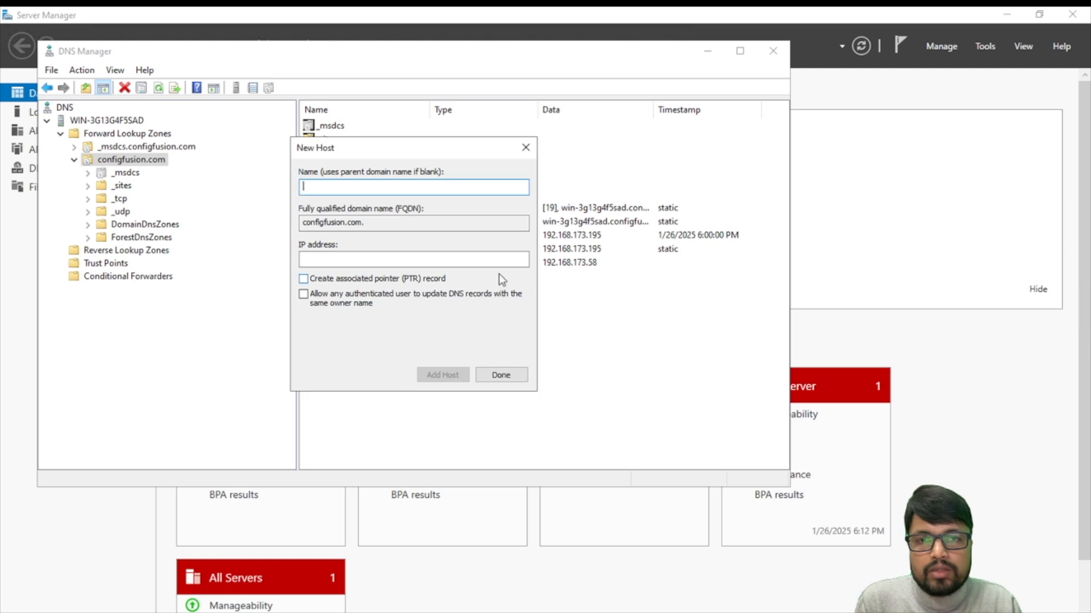
left_click(494, 372)
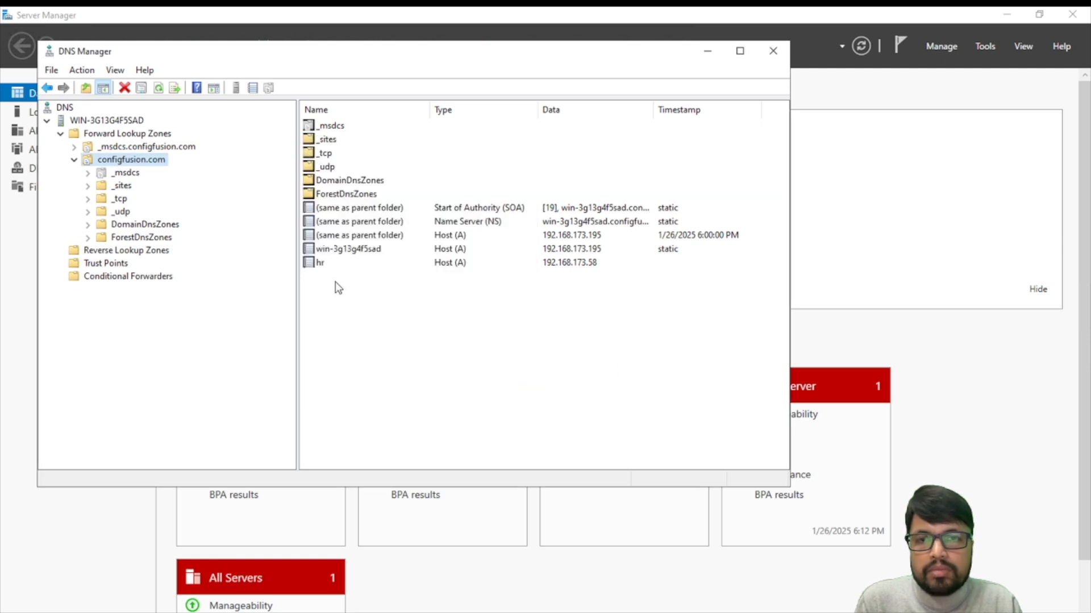
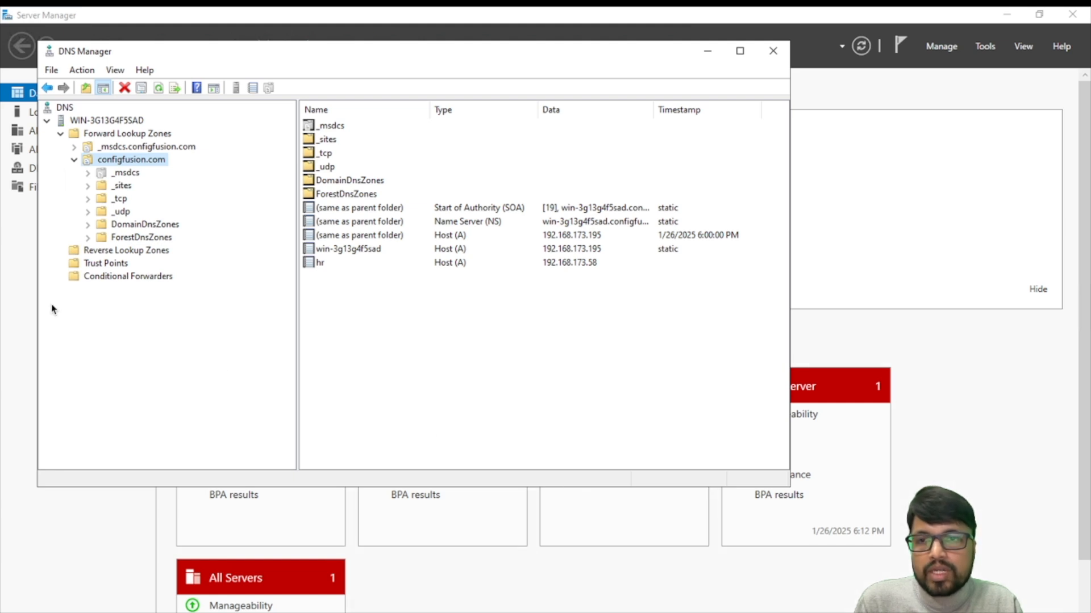
Step: Start a new reverse lookup zone as a primary zone stored in Active Directory, for IPv4 addresses
right_click(104, 254)
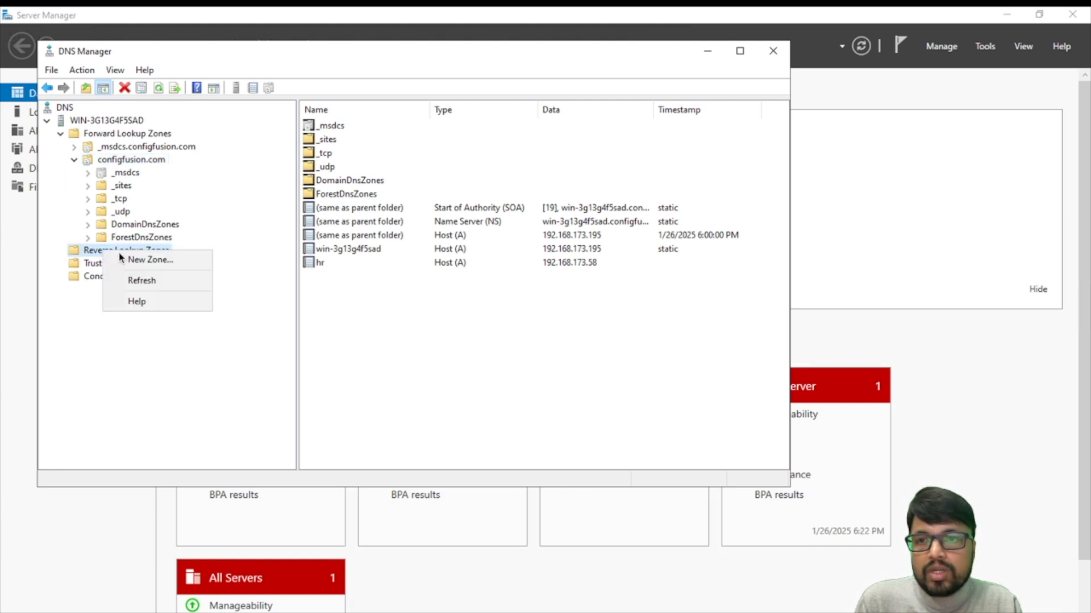
left_click(159, 261)
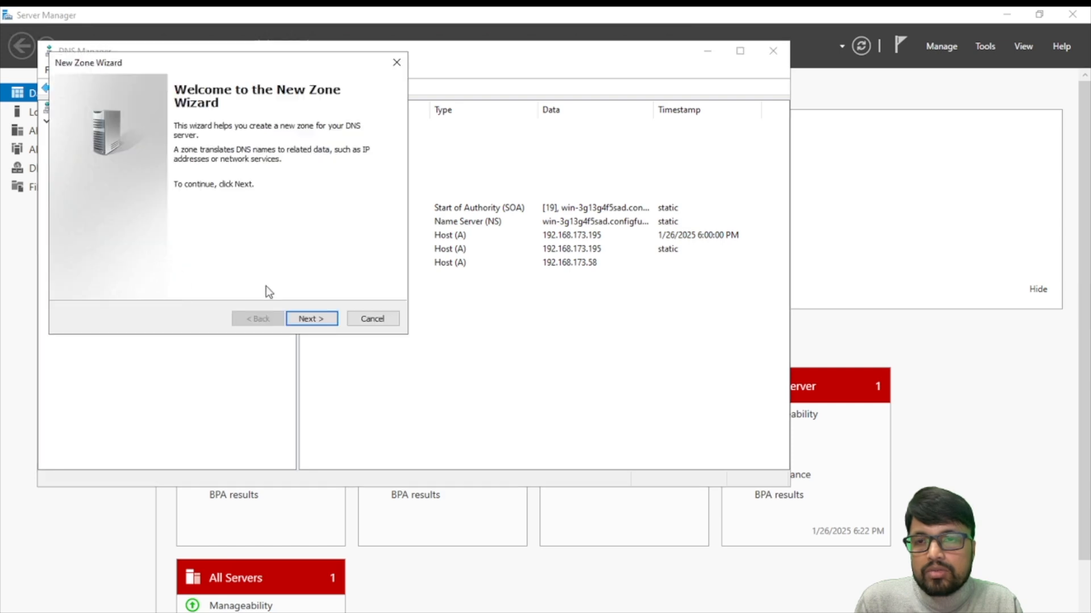
left_click(312, 321)
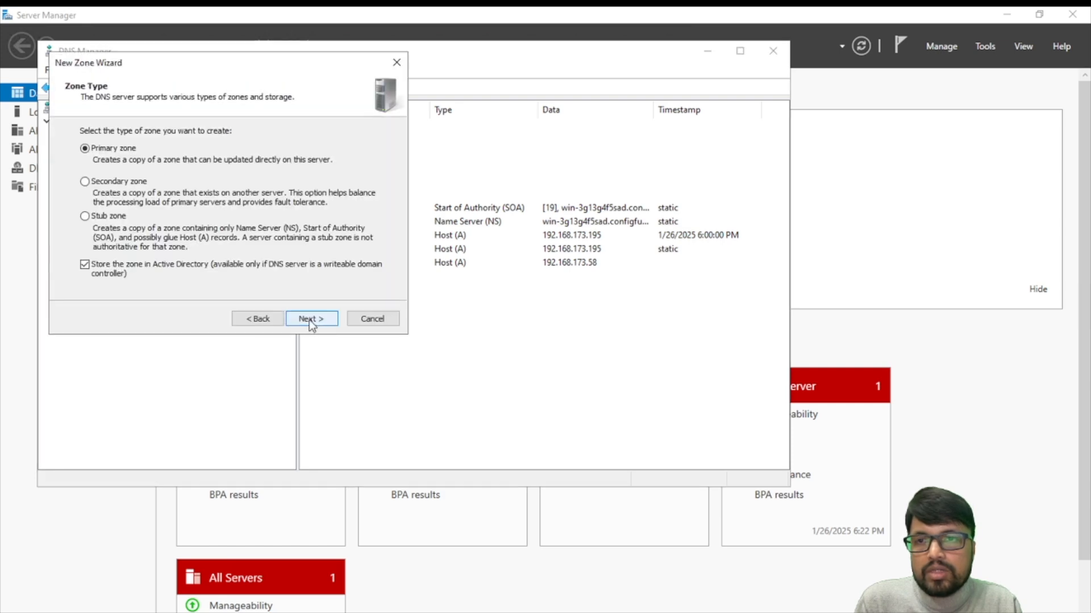
left_click(309, 320)
left_click(312, 320)
left_click(316, 320)
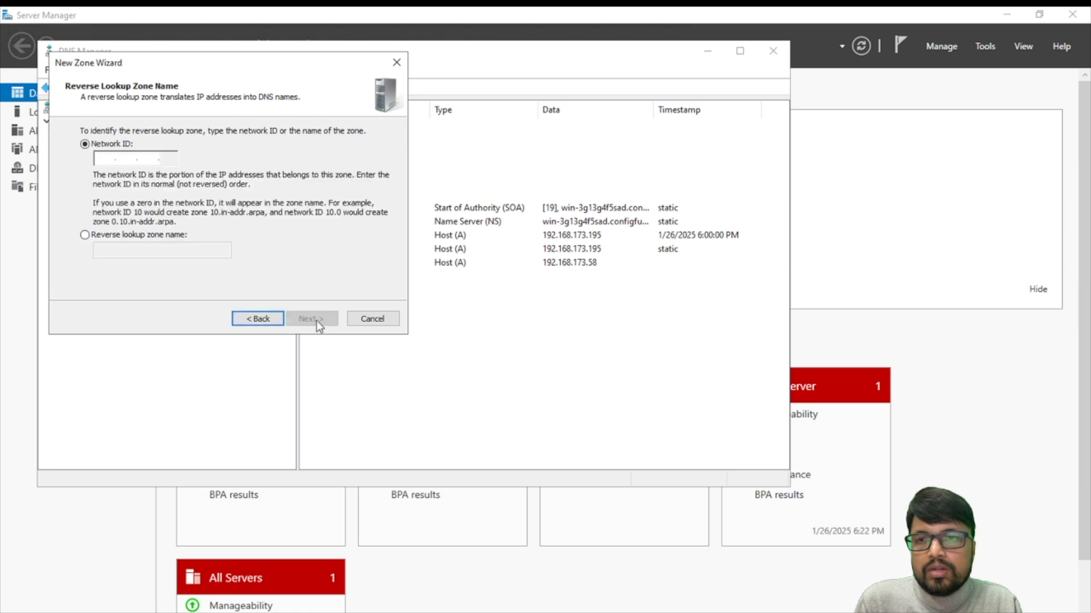
left_click(259, 319)
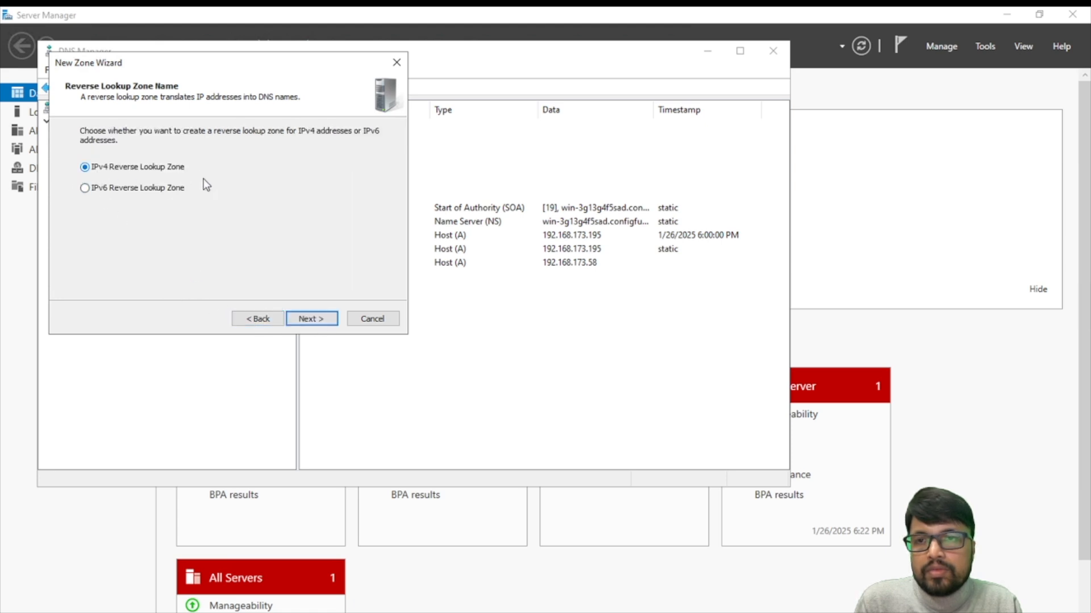
left_click(307, 320)
Step: Set the reverse zone's network ID to 192.168.173, allow only secure dynamic updates, and finish creating the zone
left_click(104, 157)
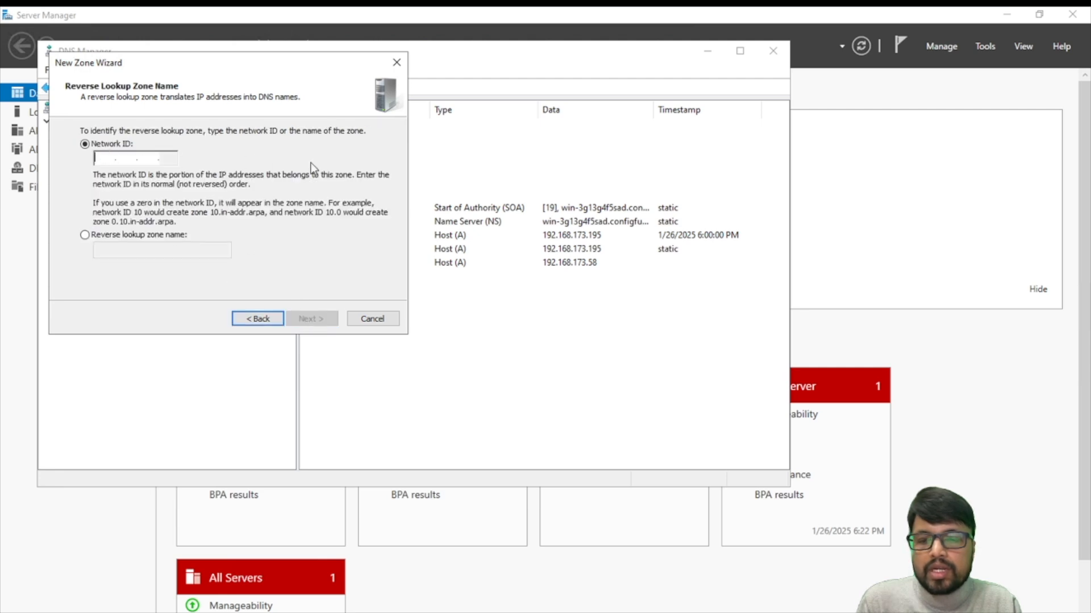
type("192 .168 .173 .")
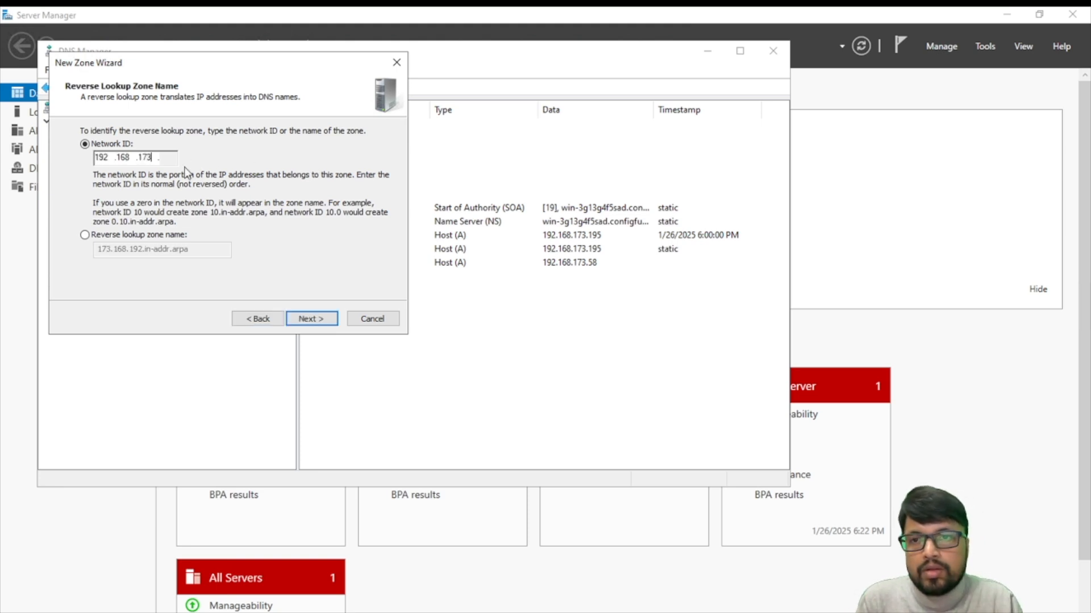
left_click(308, 322)
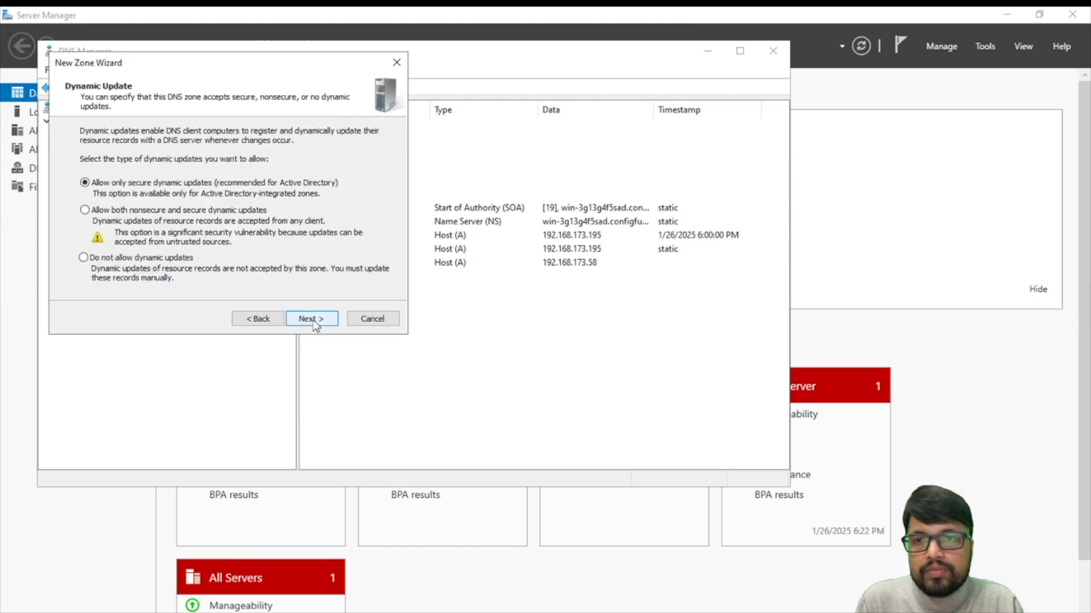
left_click(311, 320)
left_click(322, 322)
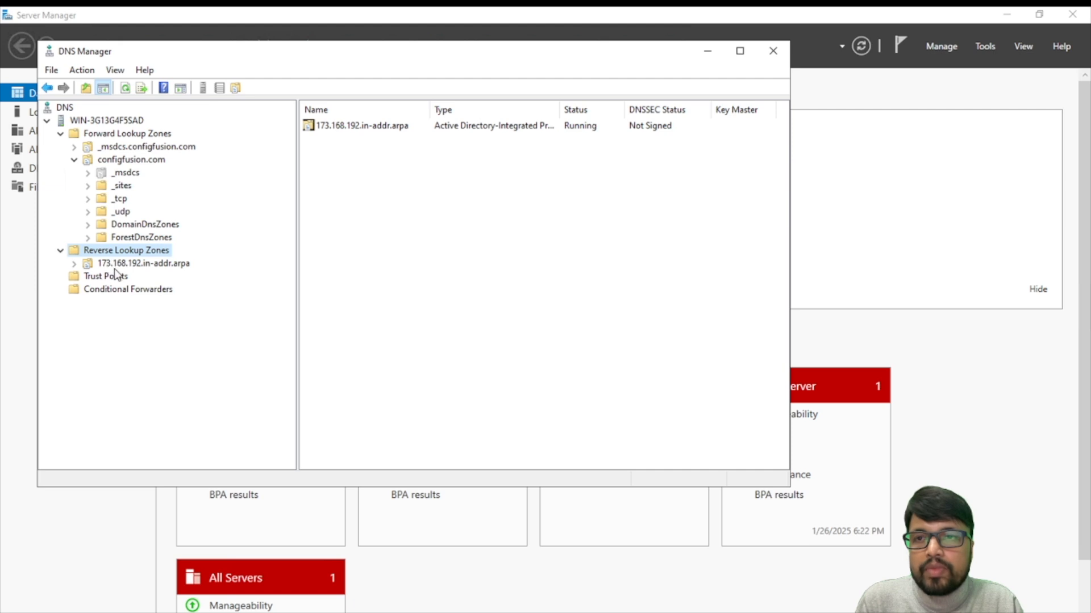
Step: Start a new pointer (PTR) record in the 173.168.192.in-addr.arpa reverse zone with host IP address 192.168.173.196
right_click(107, 253)
left_click(80, 318)
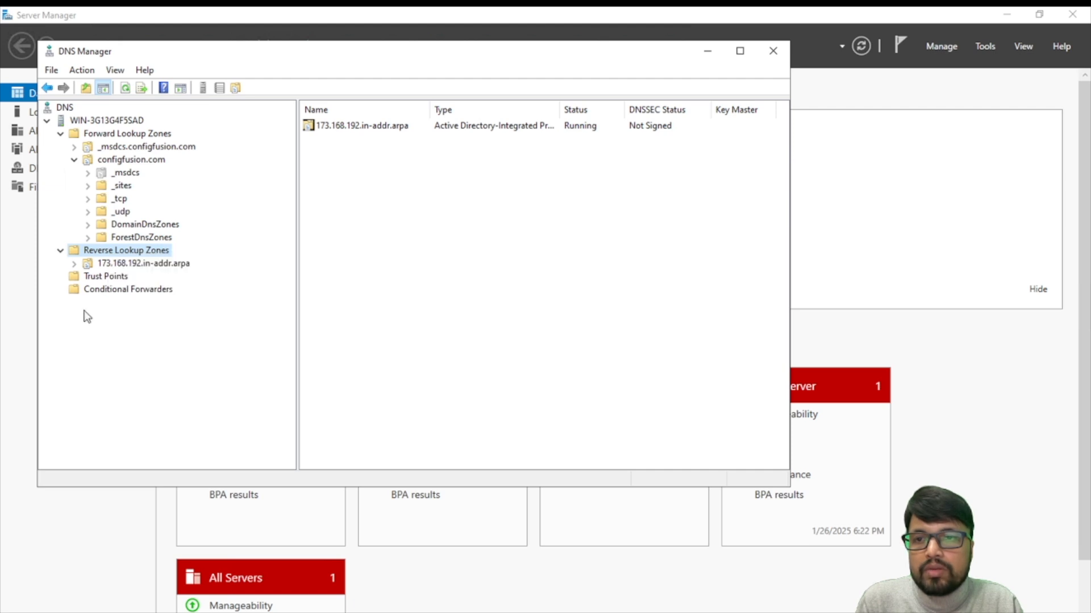
right_click(112, 264)
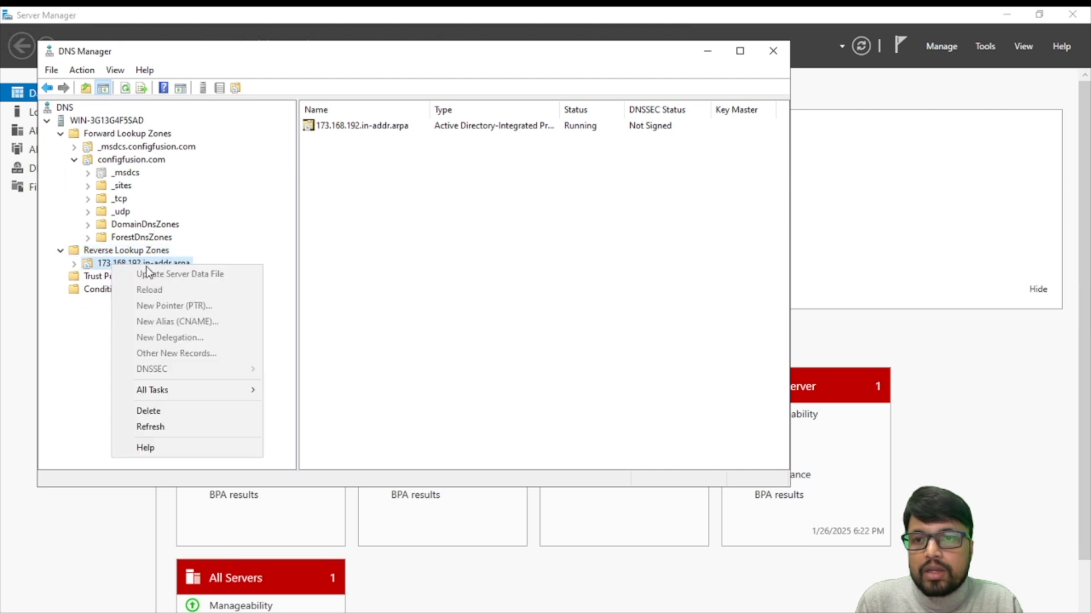
left_click(102, 326)
right_click(127, 266)
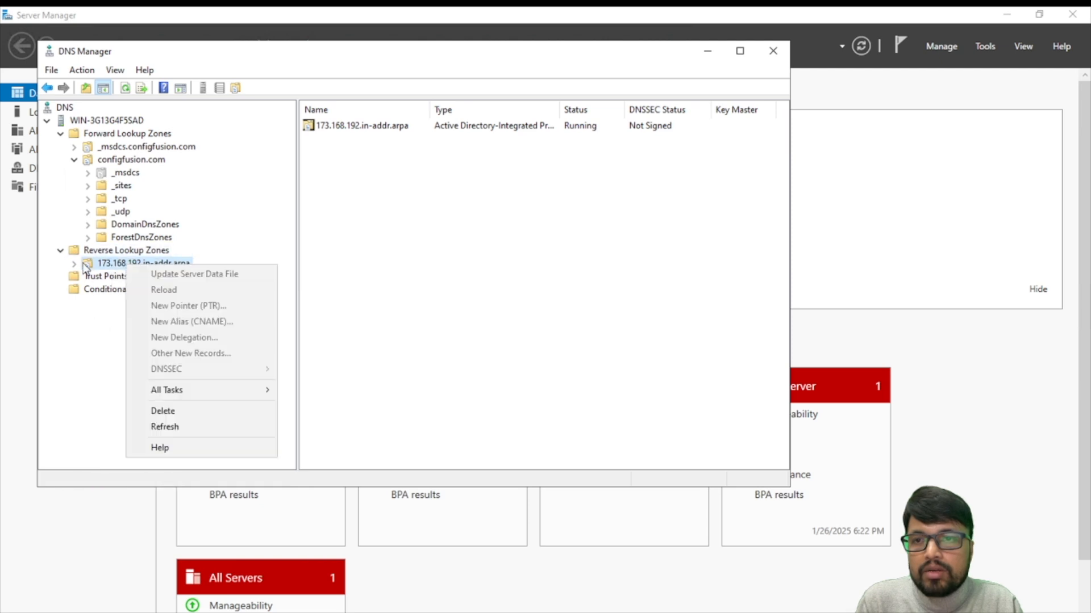
left_click(129, 266)
right_click(131, 267)
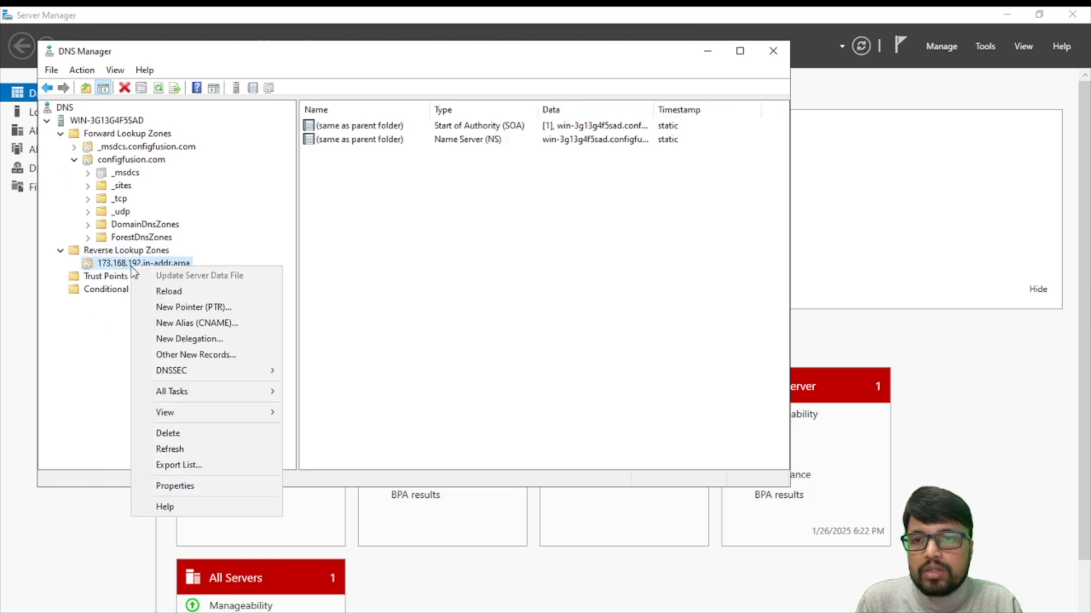
left_click(179, 308)
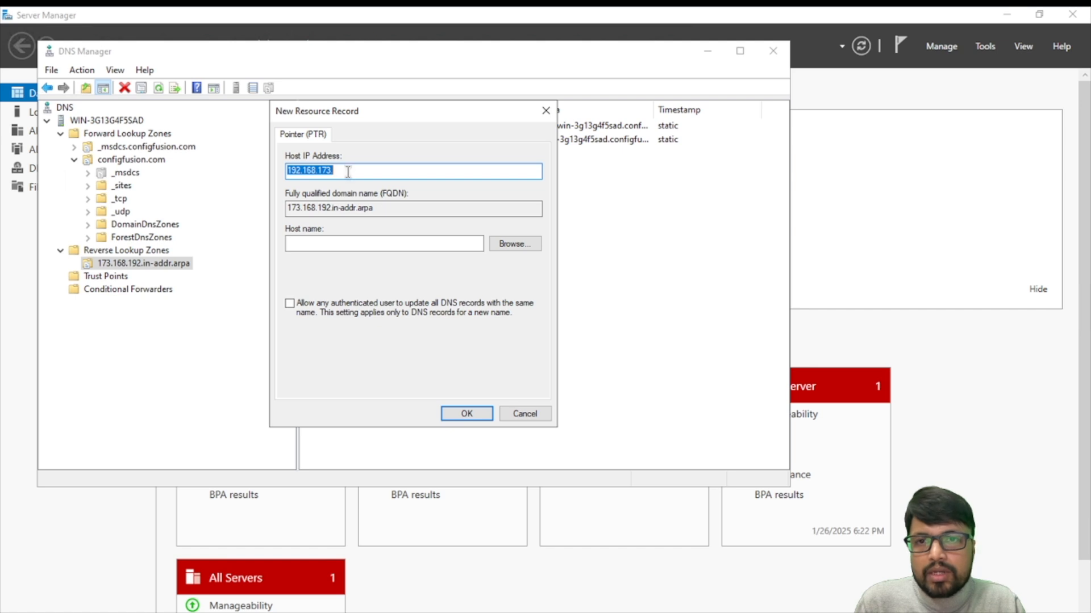
left_click(348, 171)
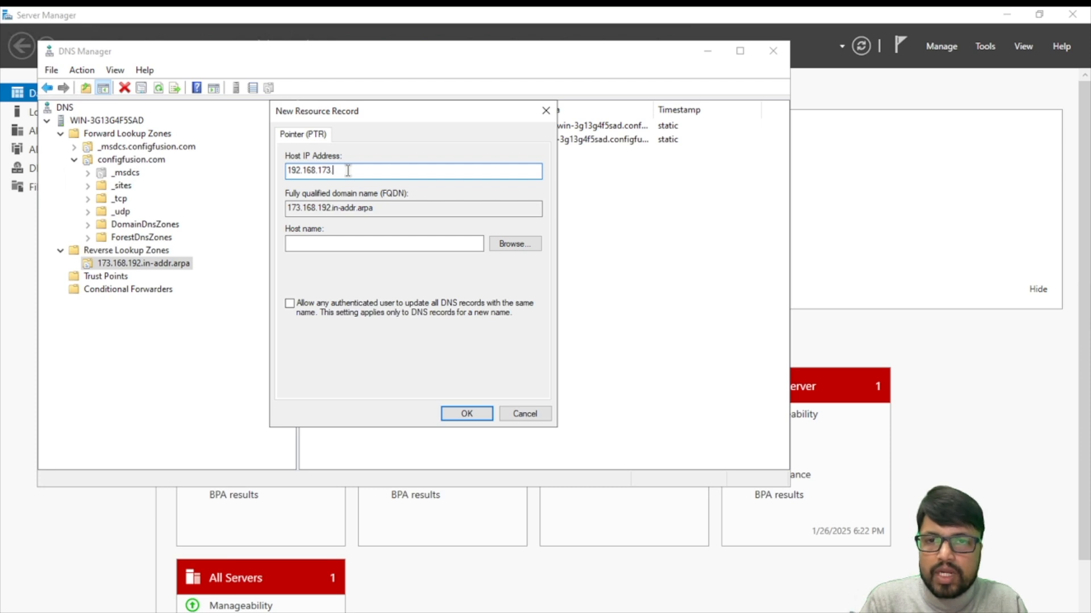
left_click_drag(348, 171, 277, 172)
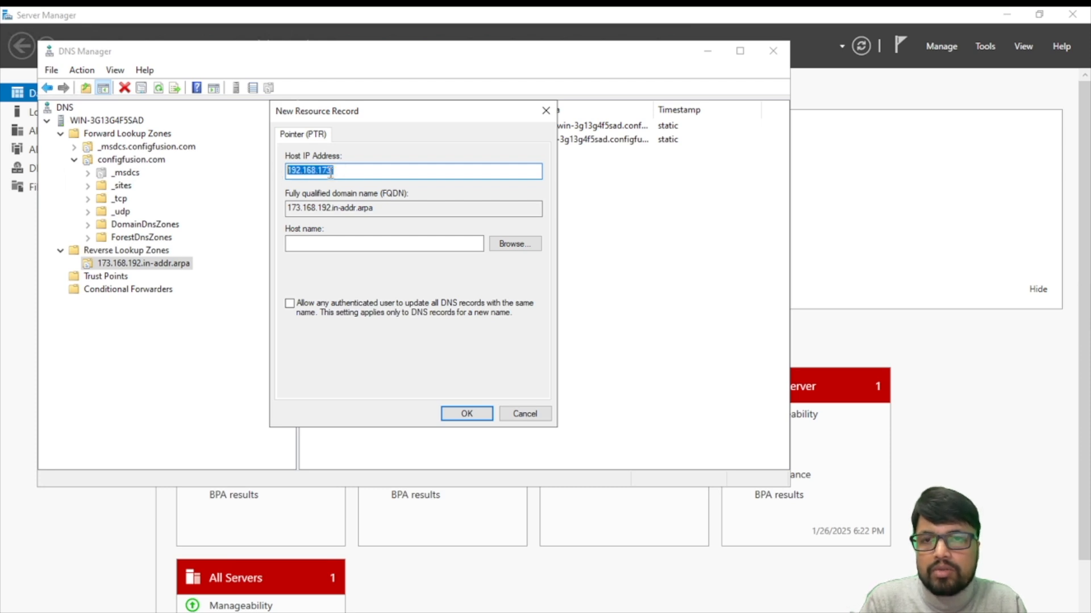
left_click(348, 173)
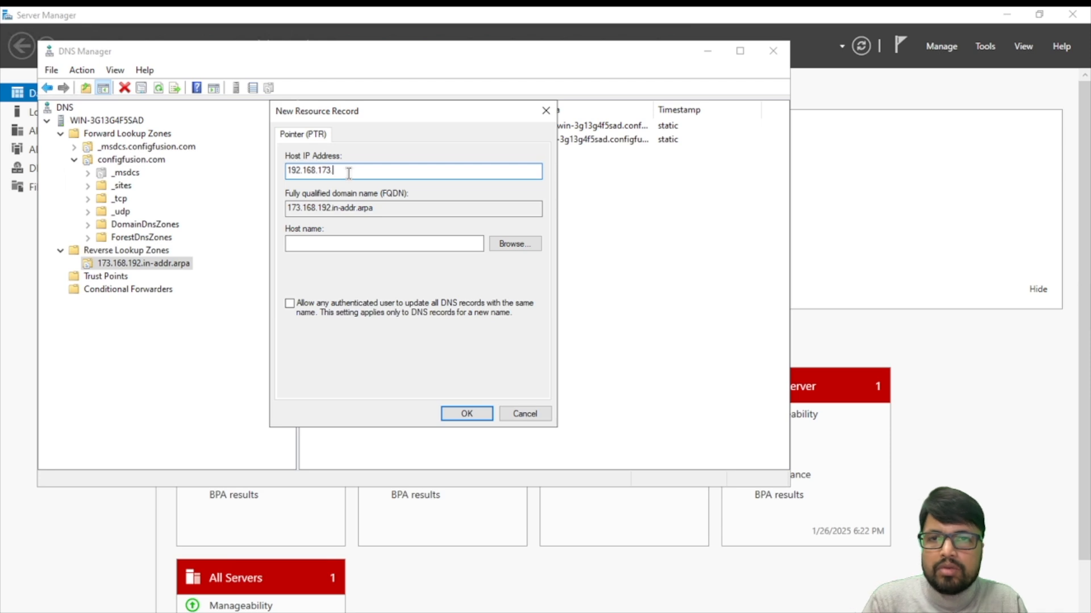
type("196")
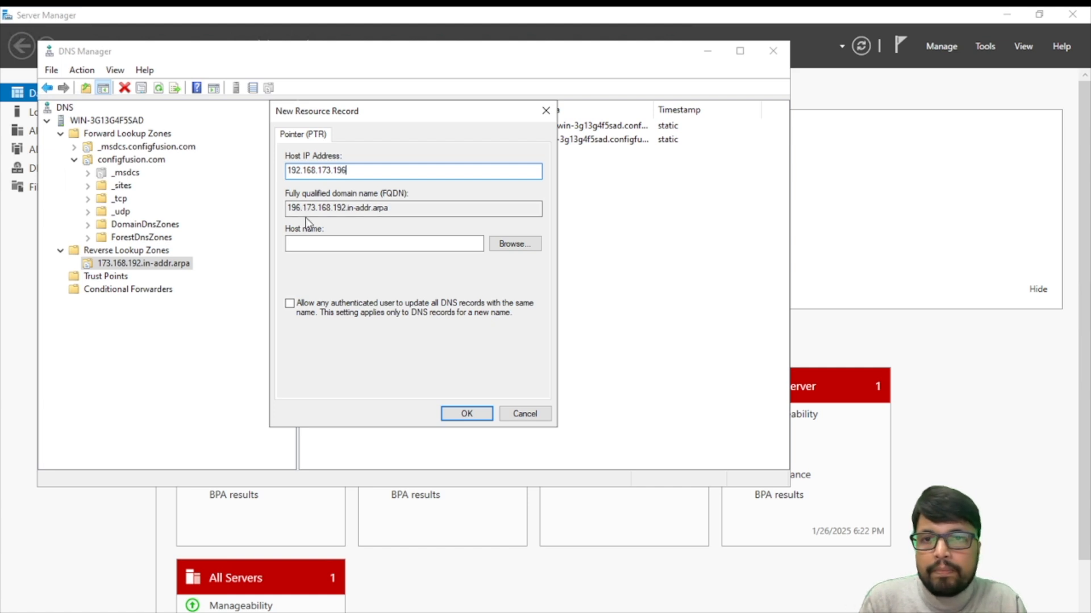
Step: Set the pointer record's host name to hr2.configfusion.com and create the record
left_click(338, 243)
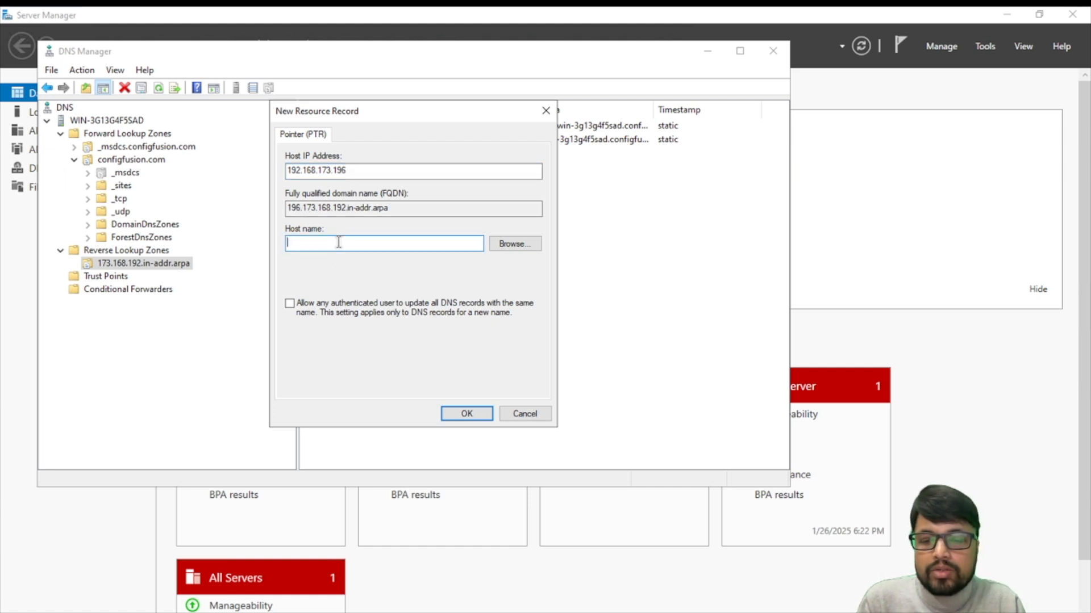
type("hr2.co")
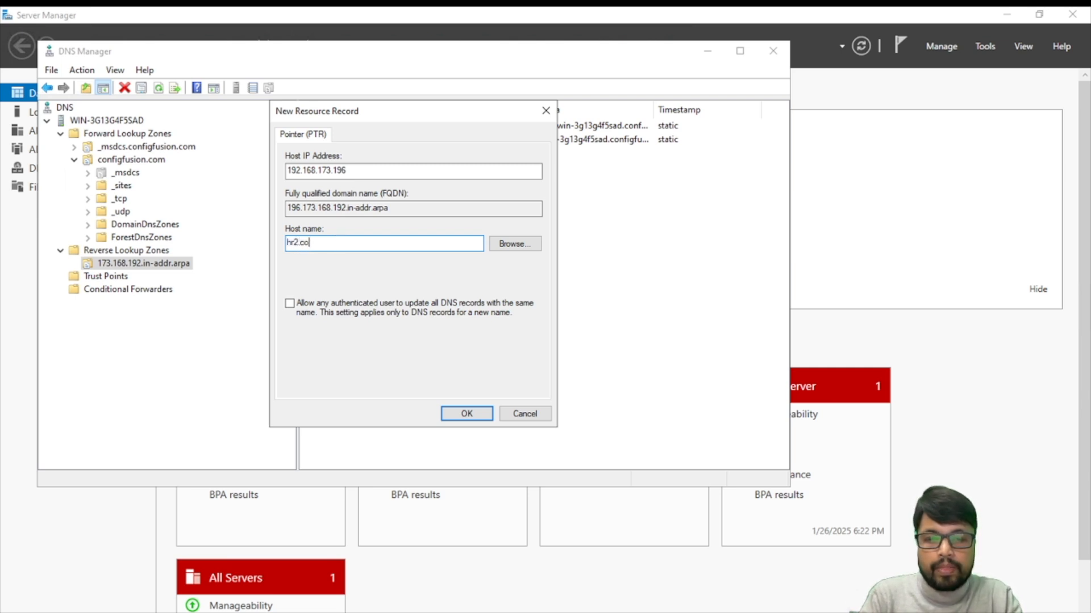
type("nfigfu")
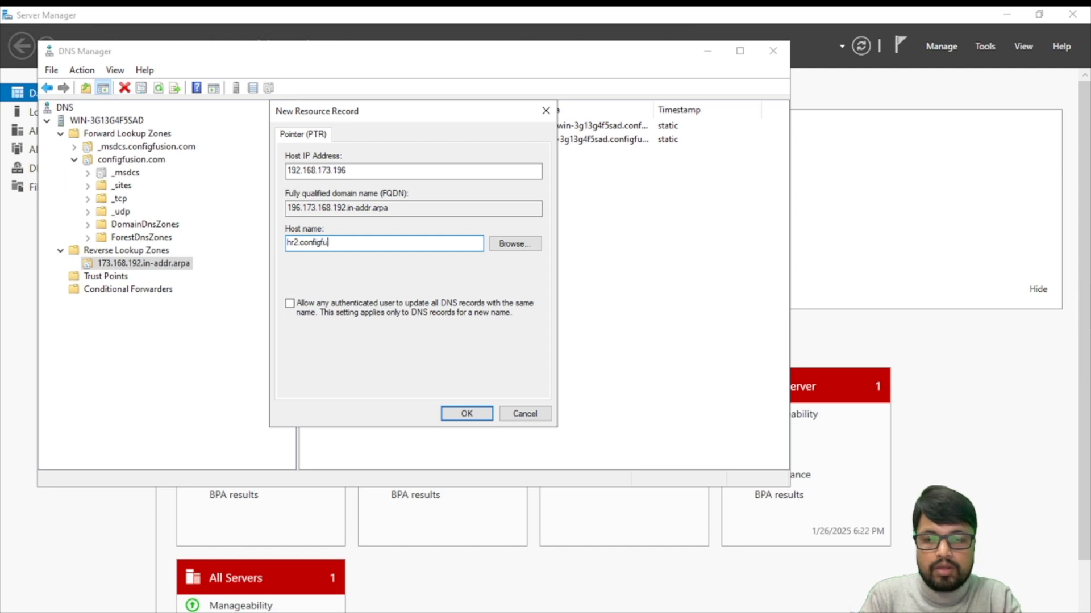
type("sion.com")
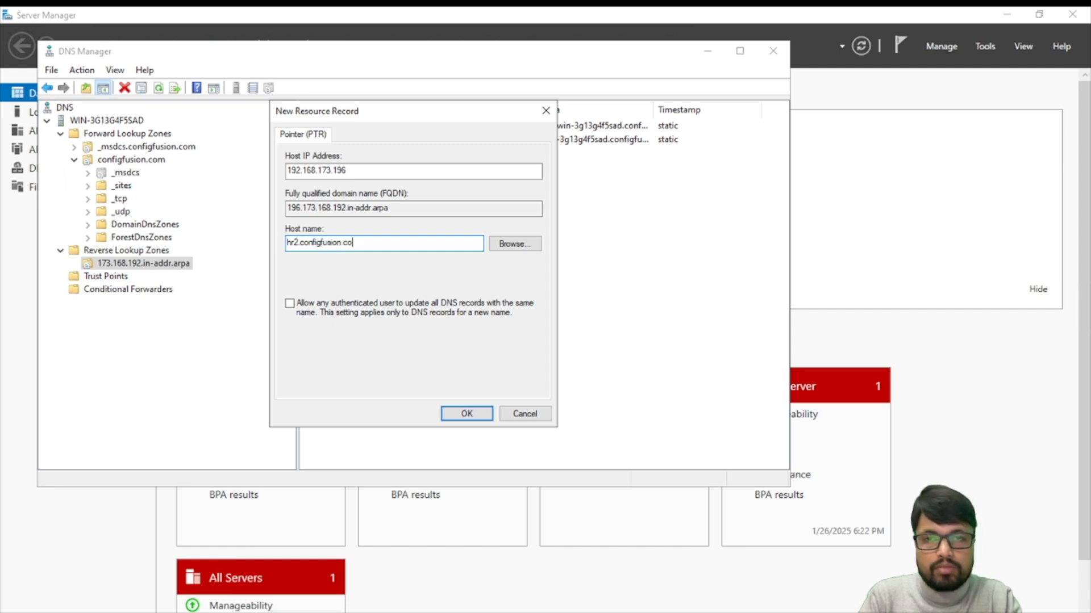
left_click(467, 414)
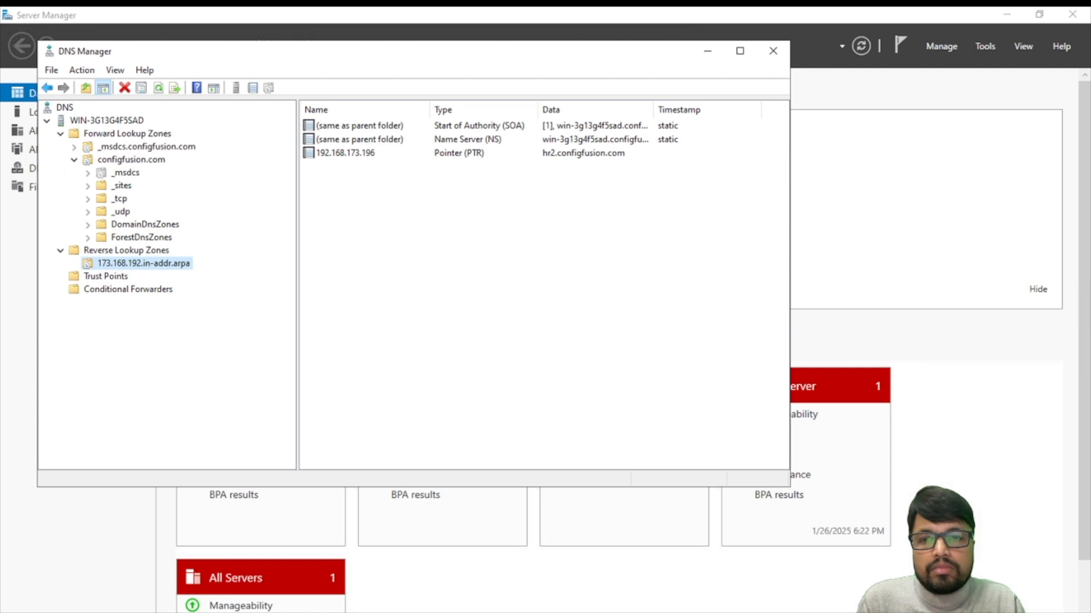
Step: Open Command Prompt and start an interactive nslookup session
key("super")
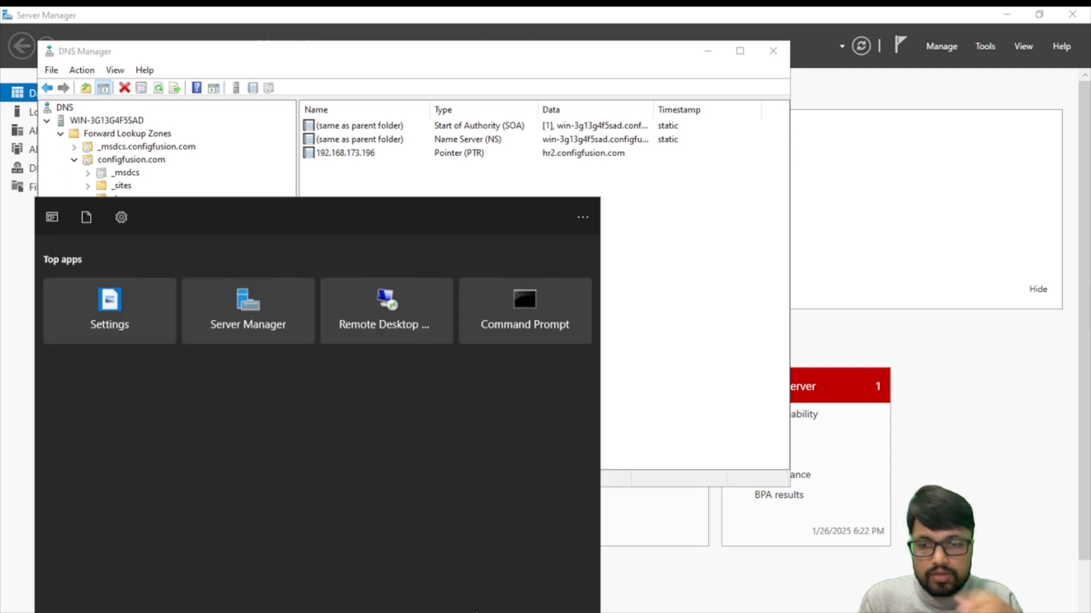
type("cmd")
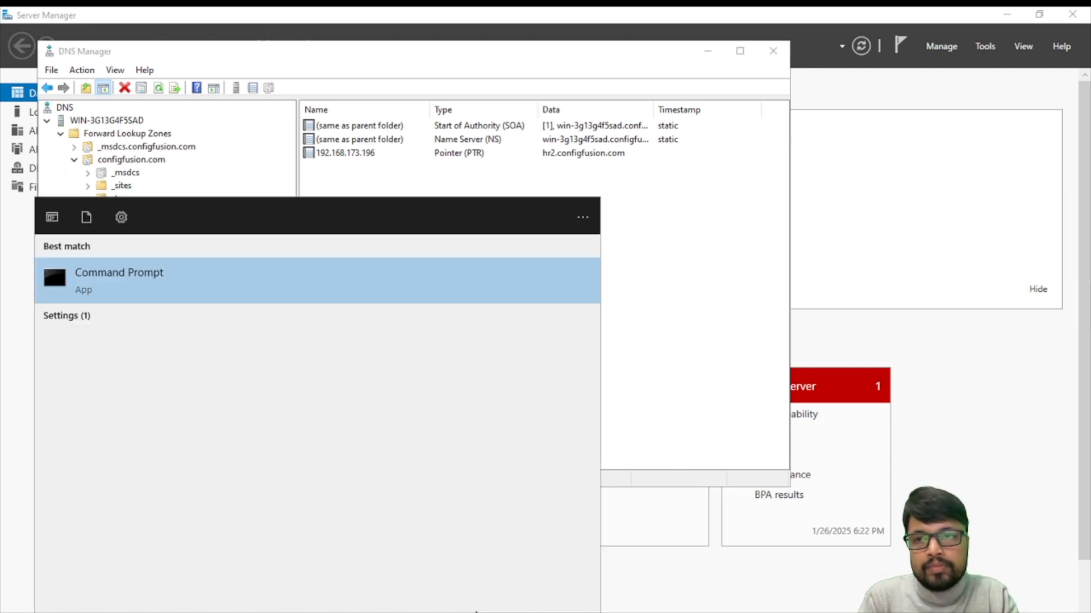
key("Return")
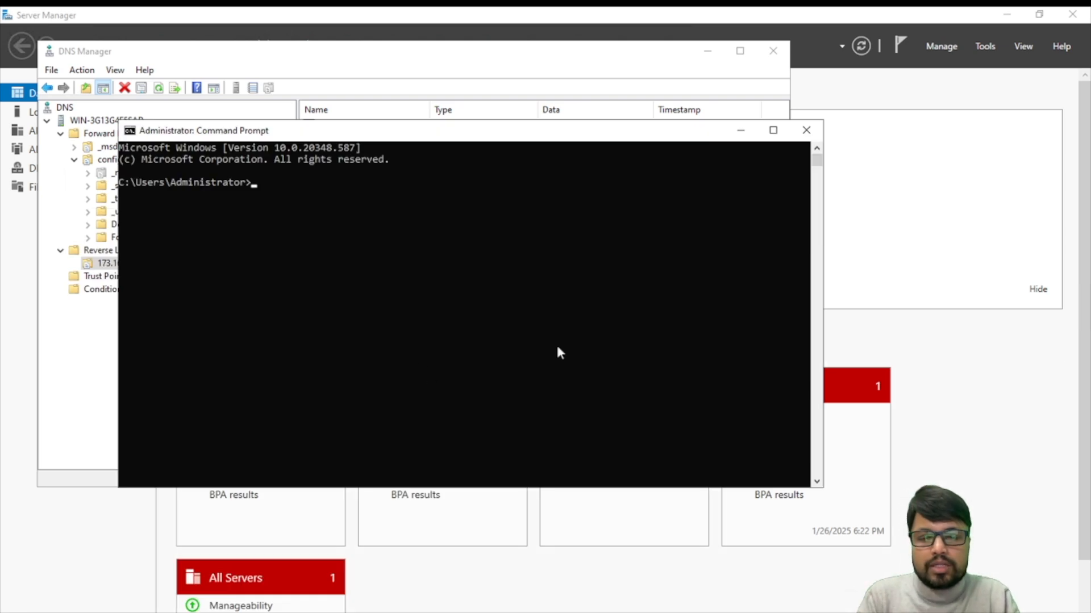
type("n")
key("BackSpace")
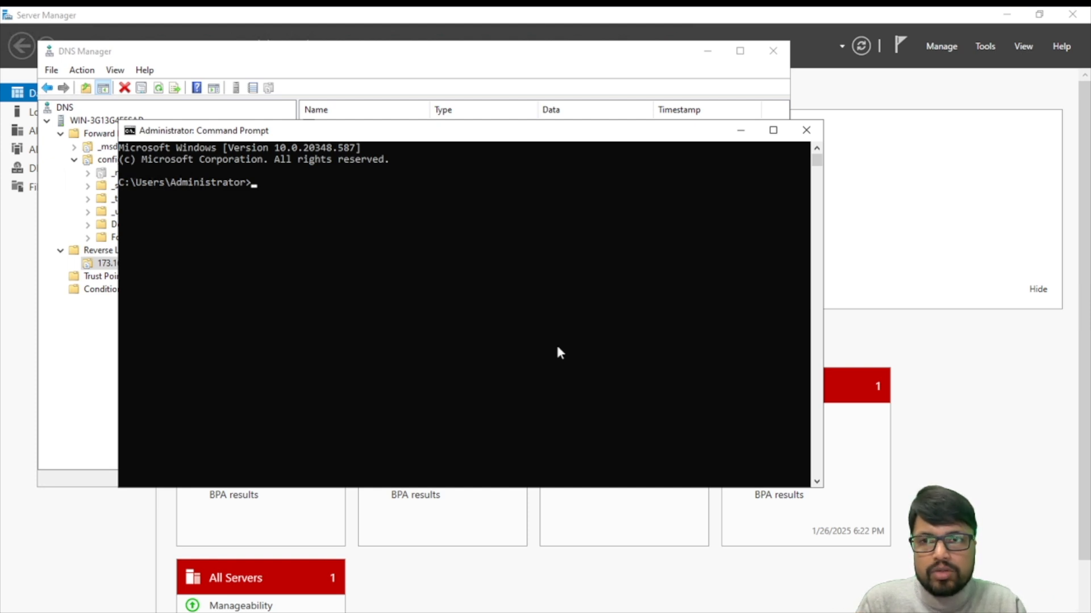
type("n")
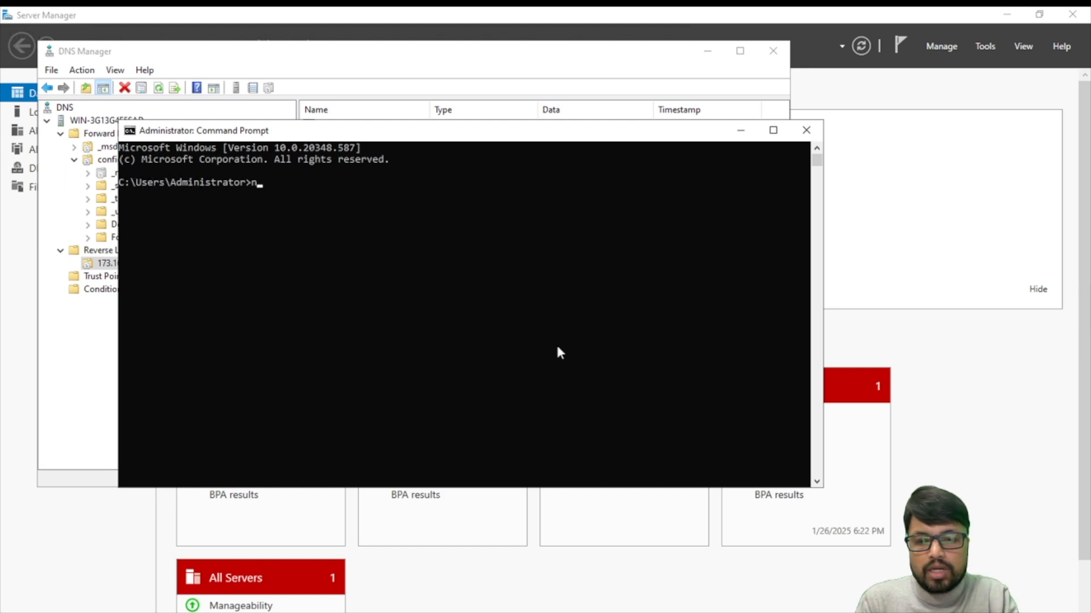
type("slookup")
key("Return")
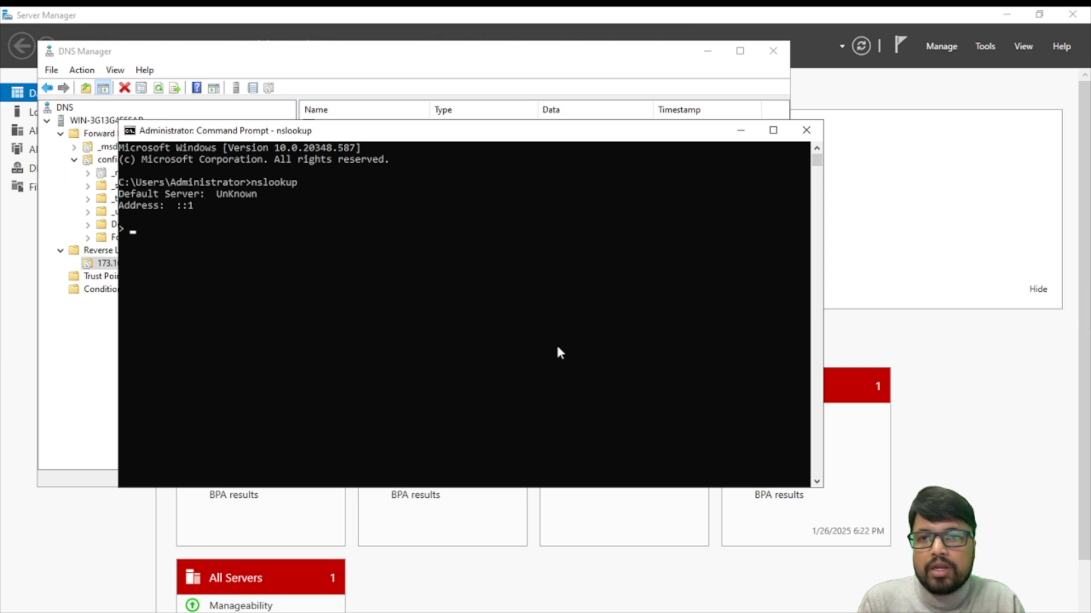
Step: Set the nslookup server to 8.8.8.8, look up google.com, and examine the returned IPv6 and IPv4 addresses
type("server ")
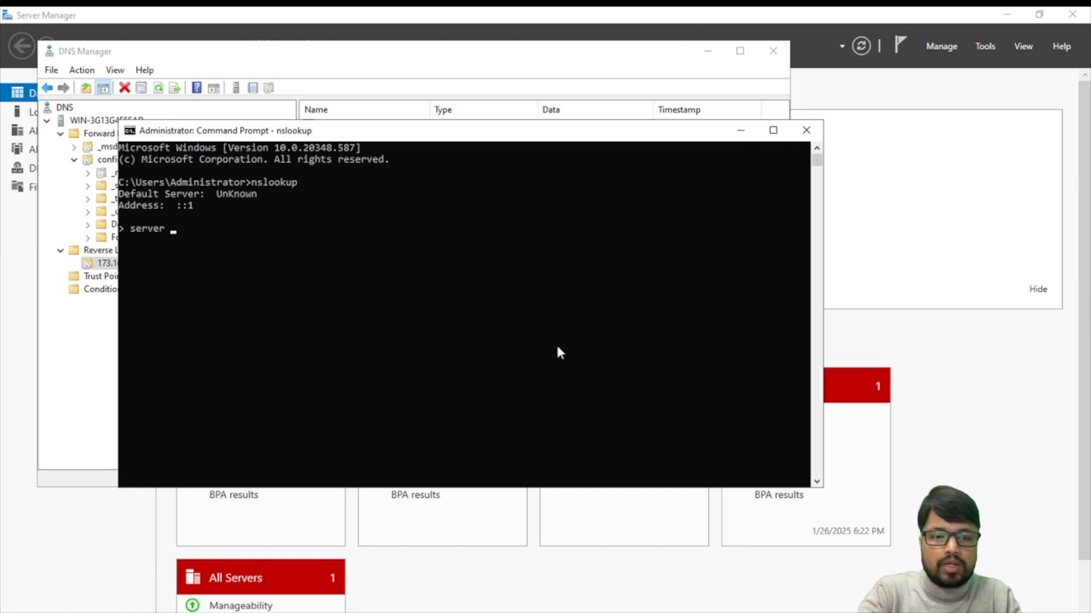
type("8.8.8.8")
key("Return")
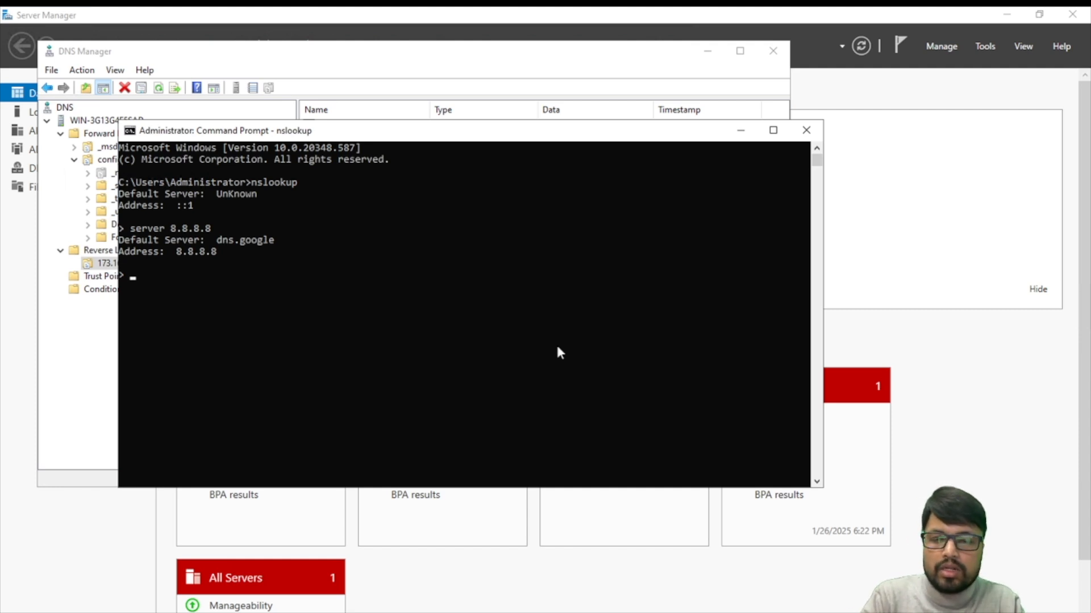
type("googl")
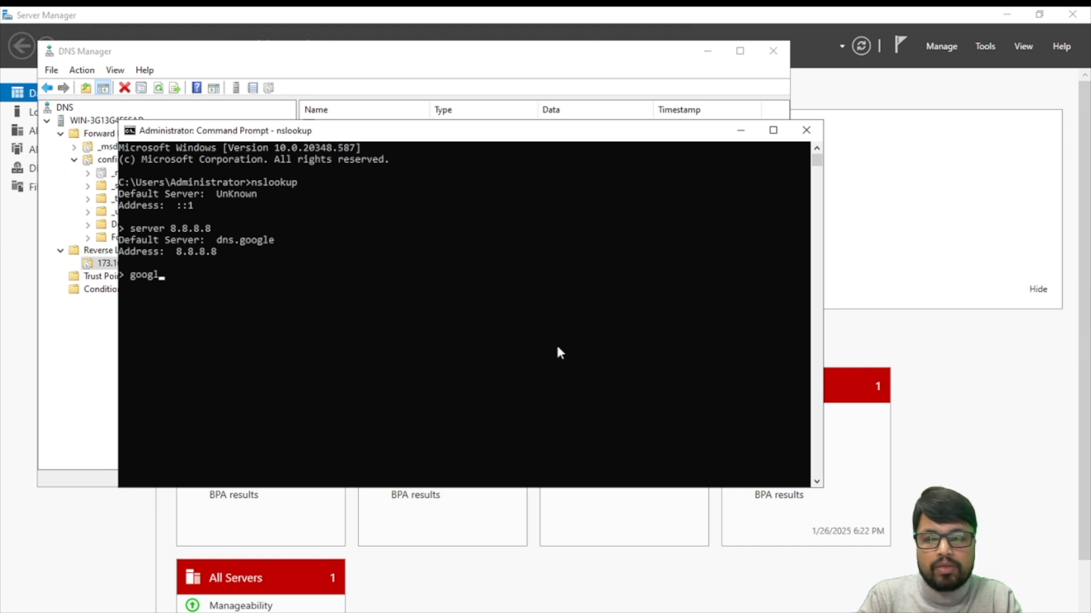
type("e.com")
key("Return")
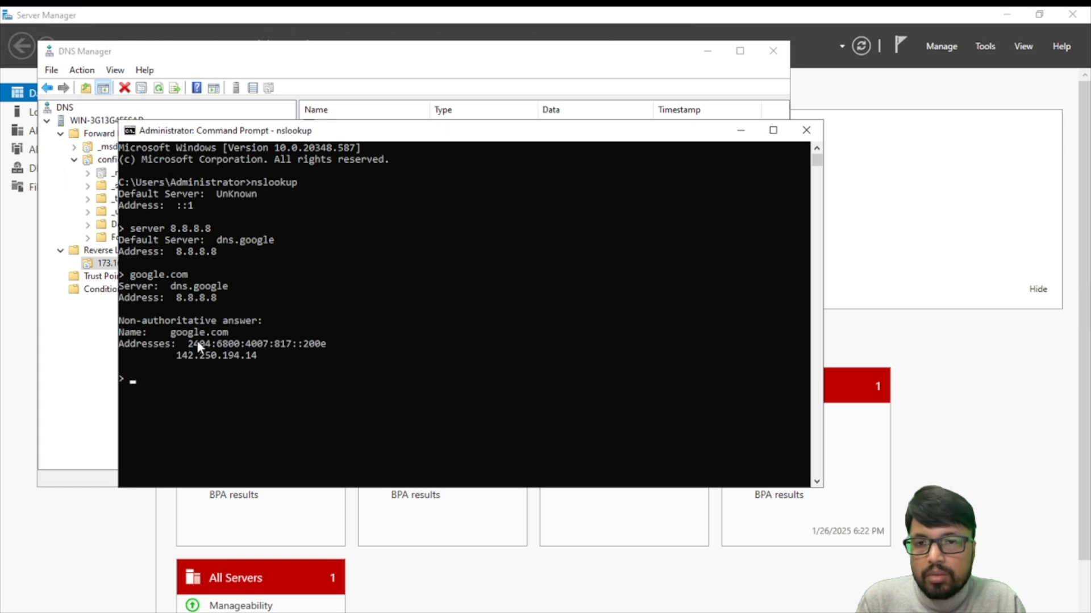
left_click_drag(190, 344, 340, 349)
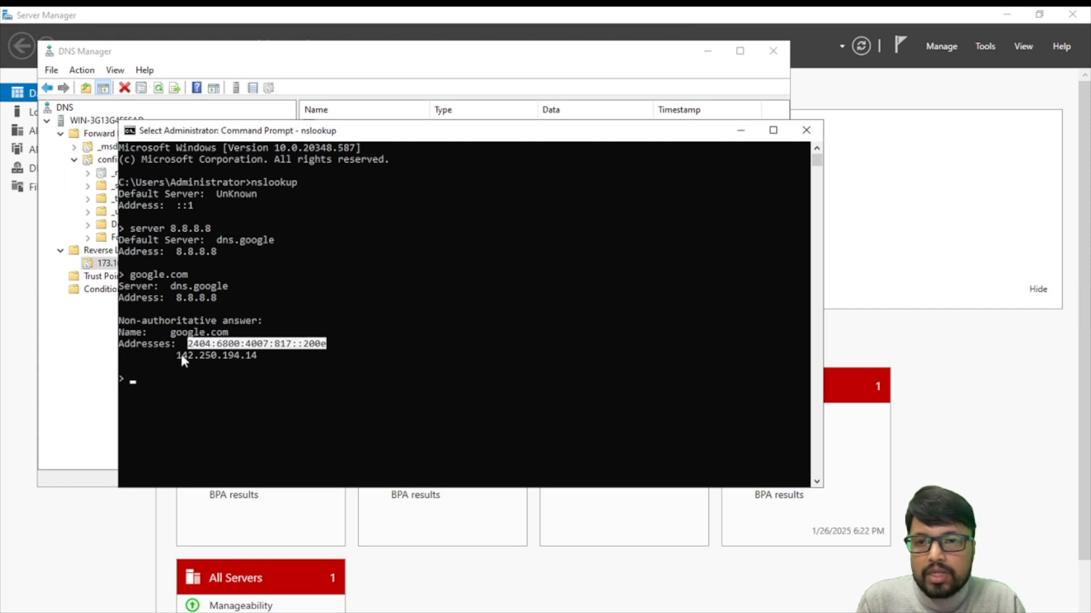
left_click_drag(178, 353, 259, 358)
left_click(469, 322)
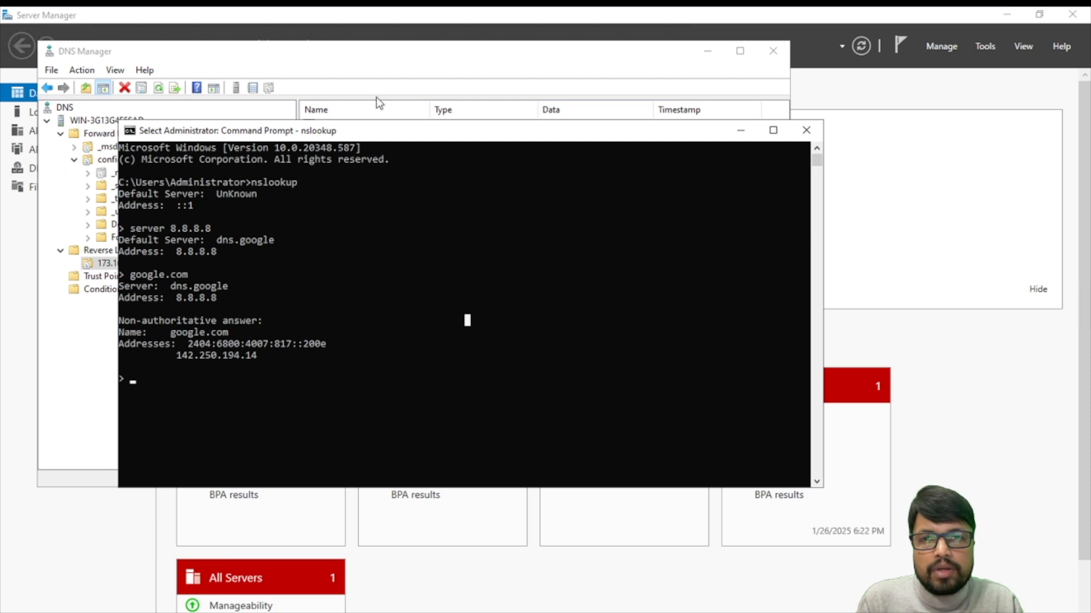
Step: Switch to DNS Manager and check the hr host record in the configfusion.com forward lookup zone
left_click(266, 56)
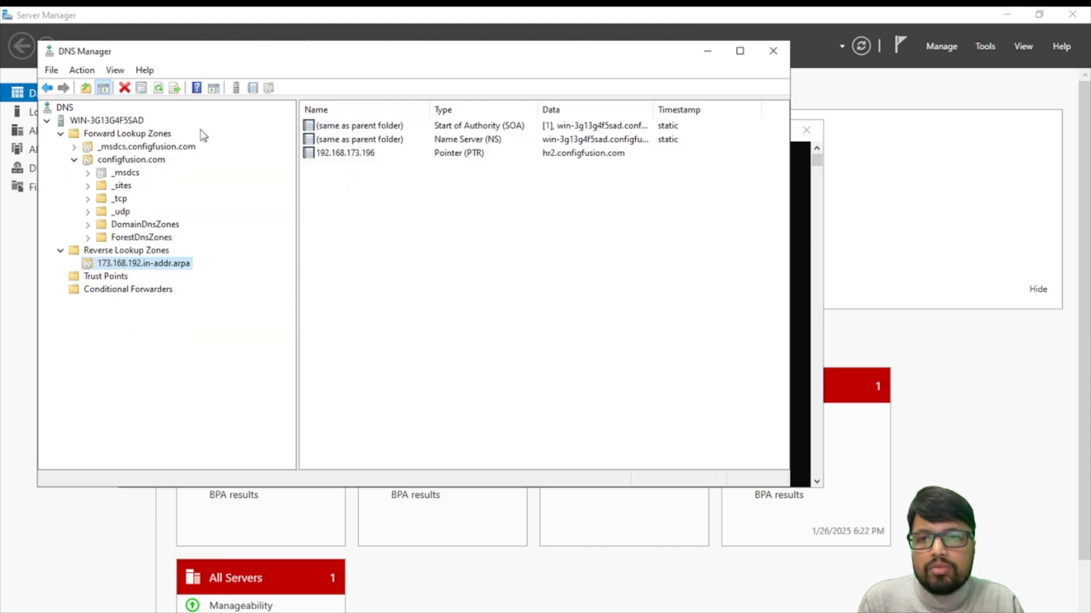
left_click(132, 161)
left_click(320, 263)
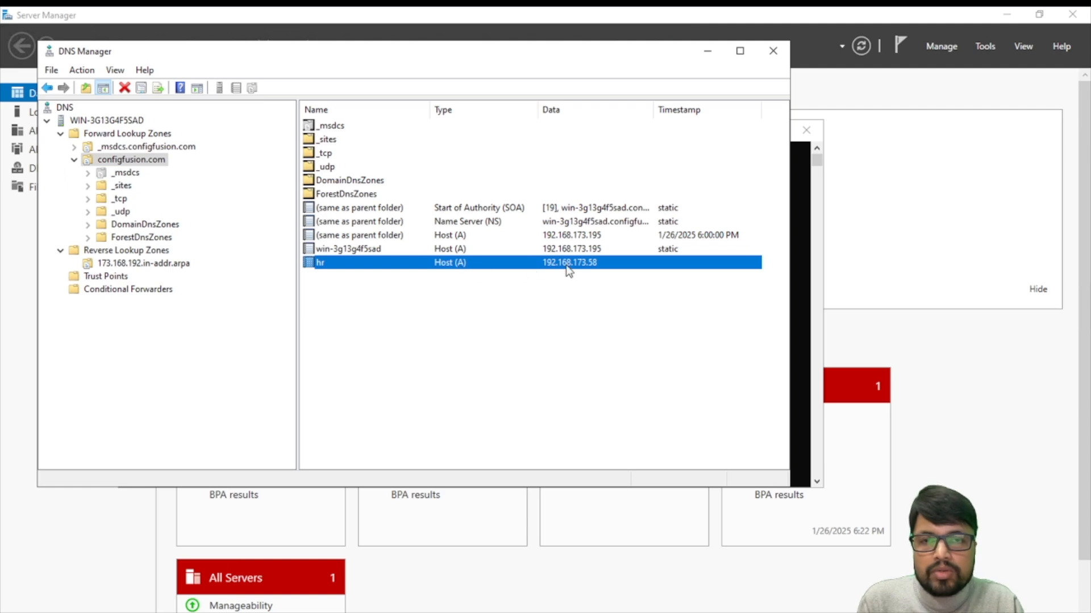
Step: Return to the Command Prompt nslookup session and look up hr.configfusion.com using the 8.8.8.8 server
left_click(802, 224)
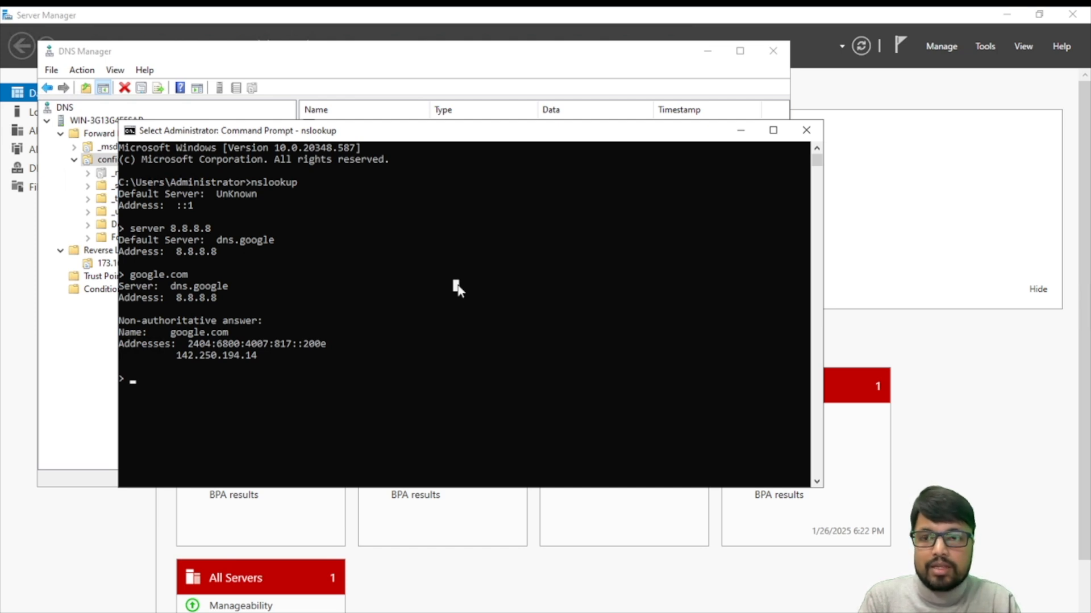
type("hr.config")
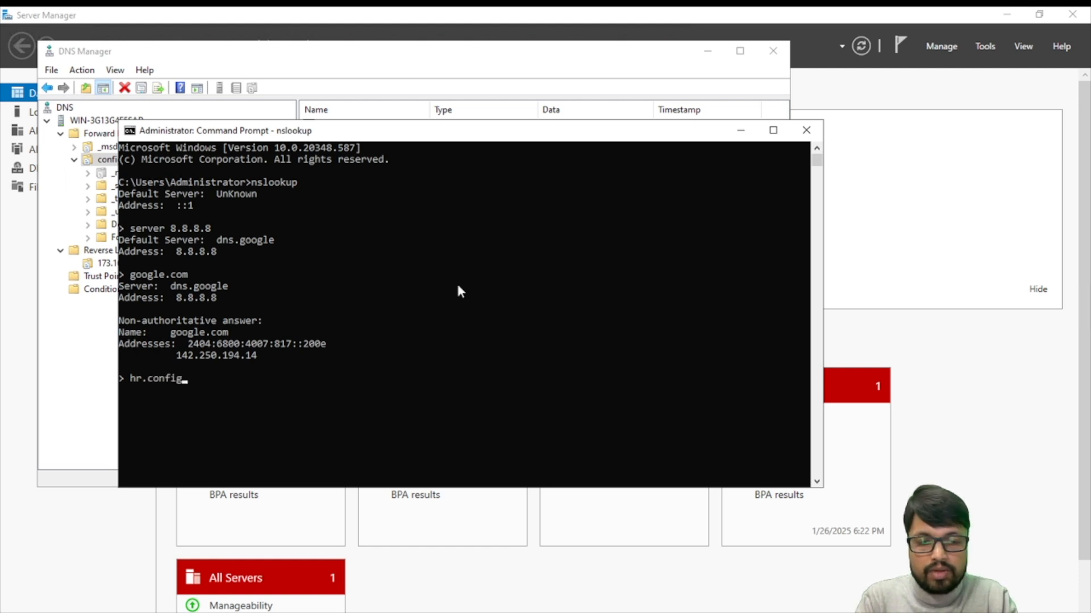
type("fusio")
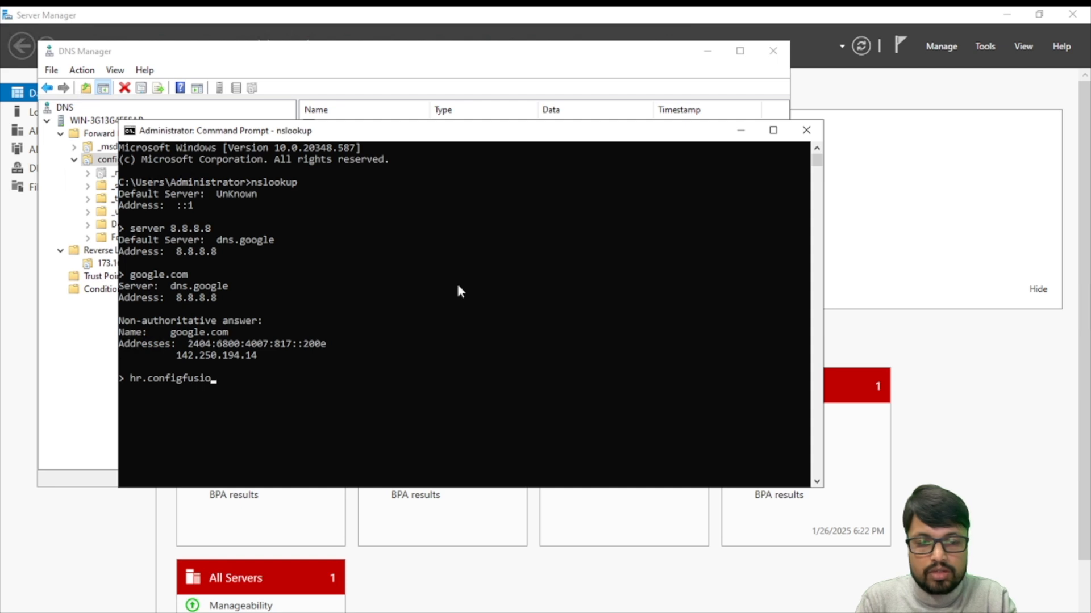
type("n.com")
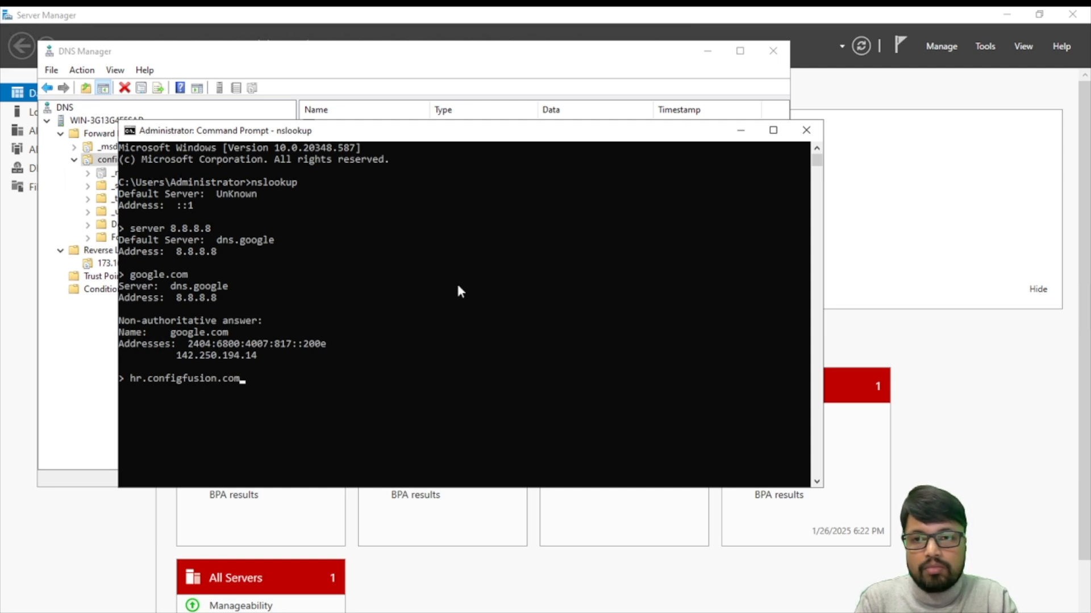
key("Return")
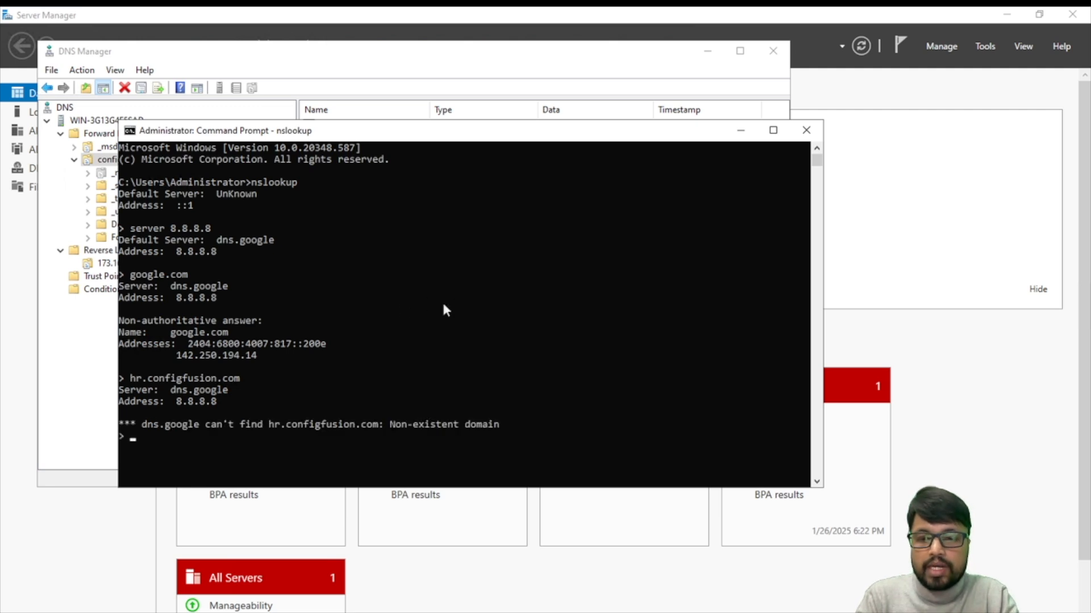
Step: Set the nslookup server to 192.168.173.195 and check the default server address it reports
type("ser")
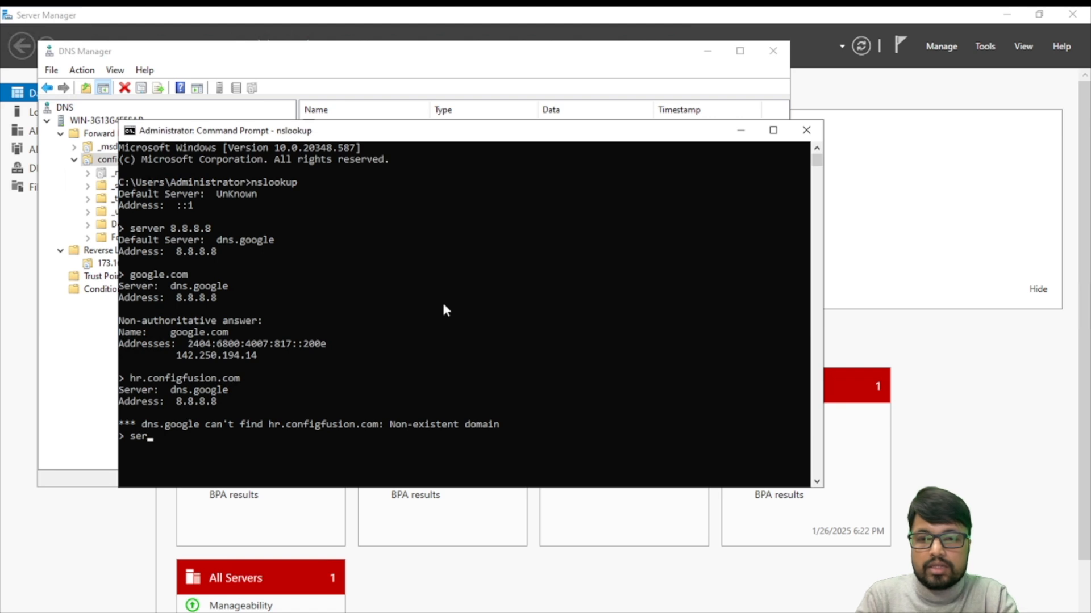
type("ver ")
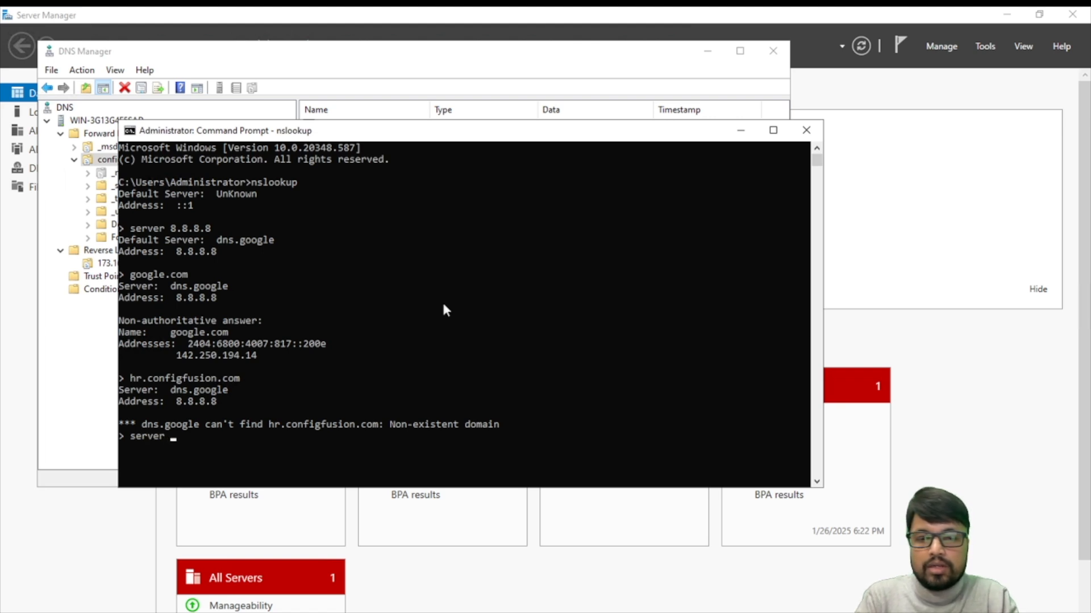
type("192.16")
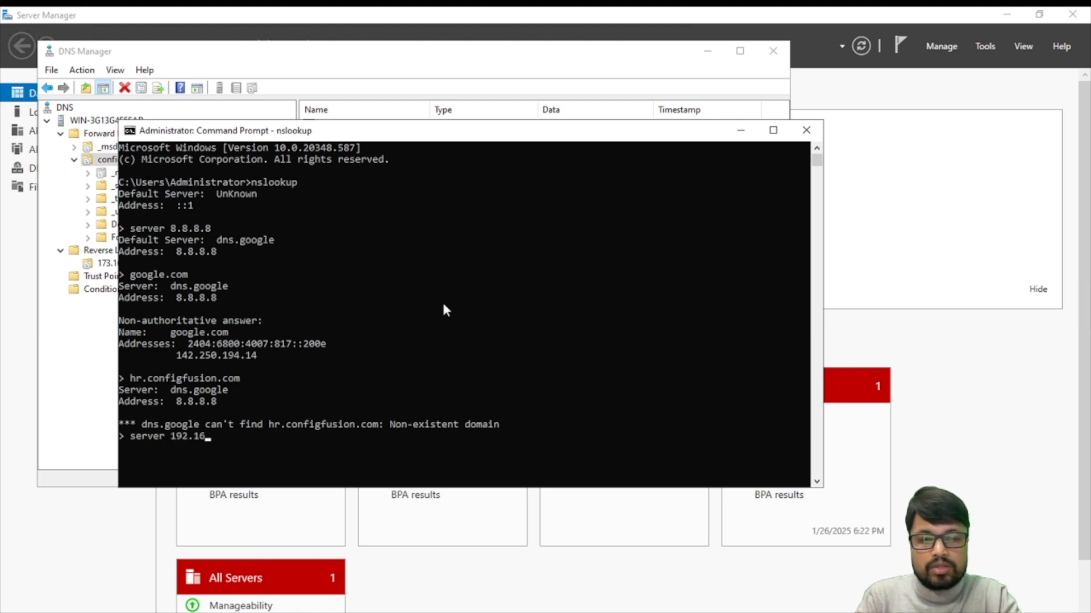
type("8.173.195")
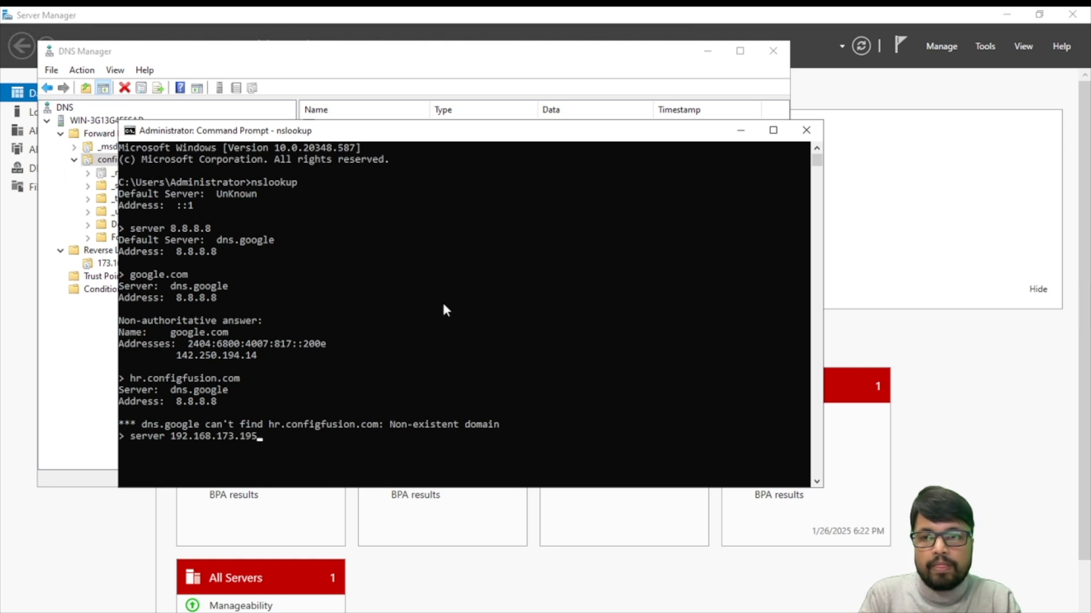
key("Return")
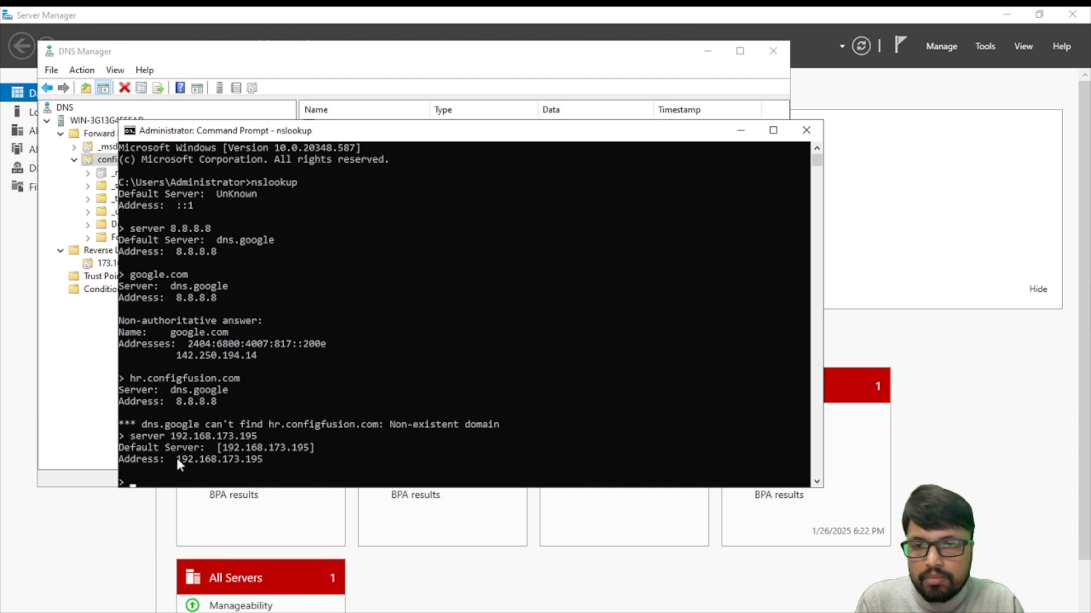
left_click_drag(176, 458, 246, 464)
mouse_move(469, 2)
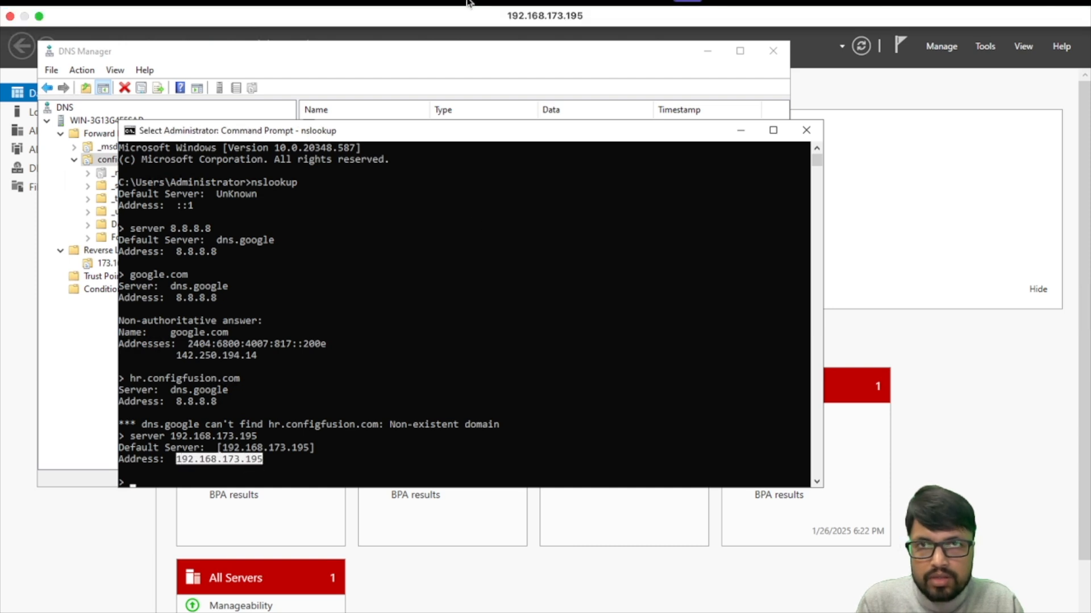
Step: Look up hr.configfusion.com through the 192.168.173.195 server and examine the returned name and address
left_click(445, 344)
key("Up")
key("Up")
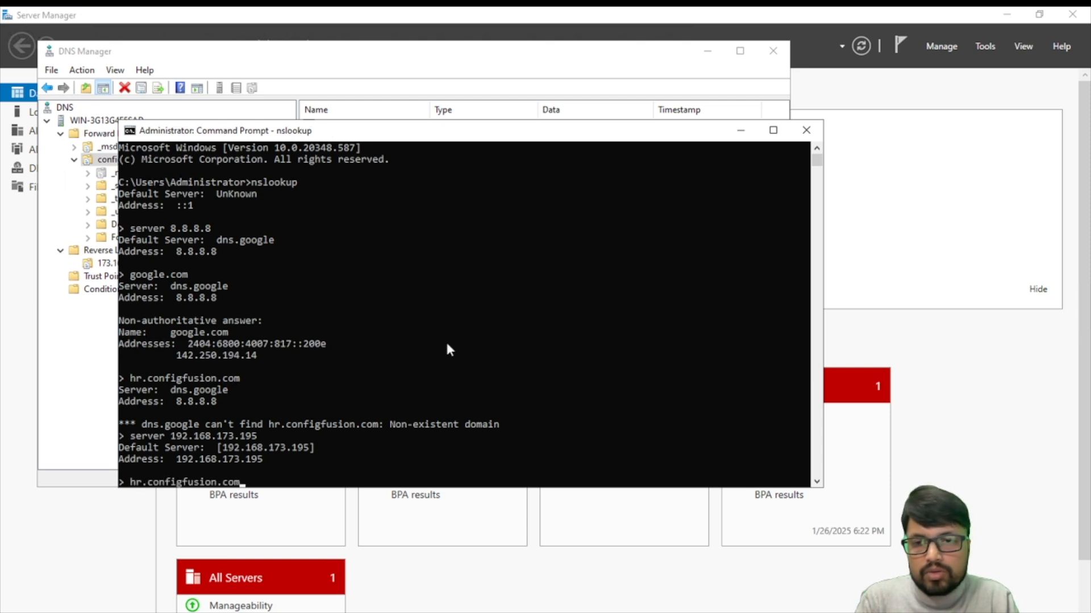
key("Return")
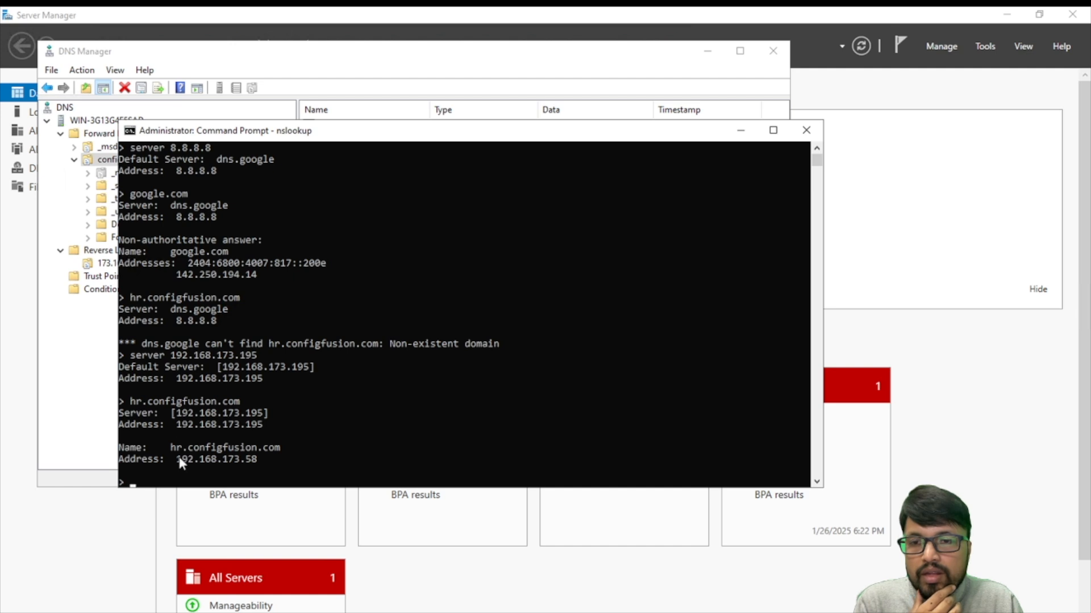
left_click_drag(177, 458, 234, 459)
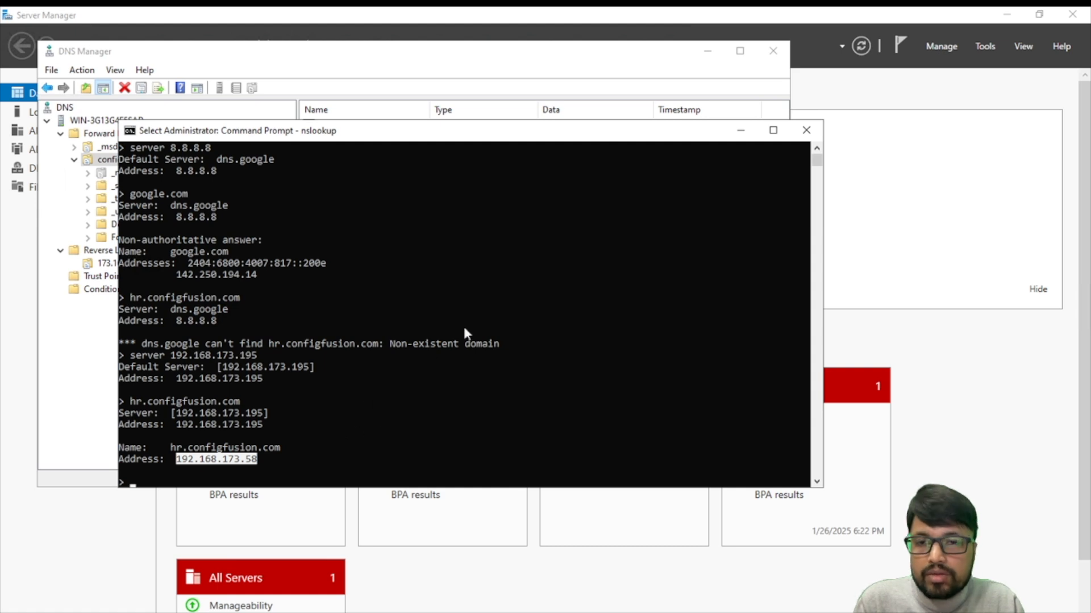
left_click(495, 287)
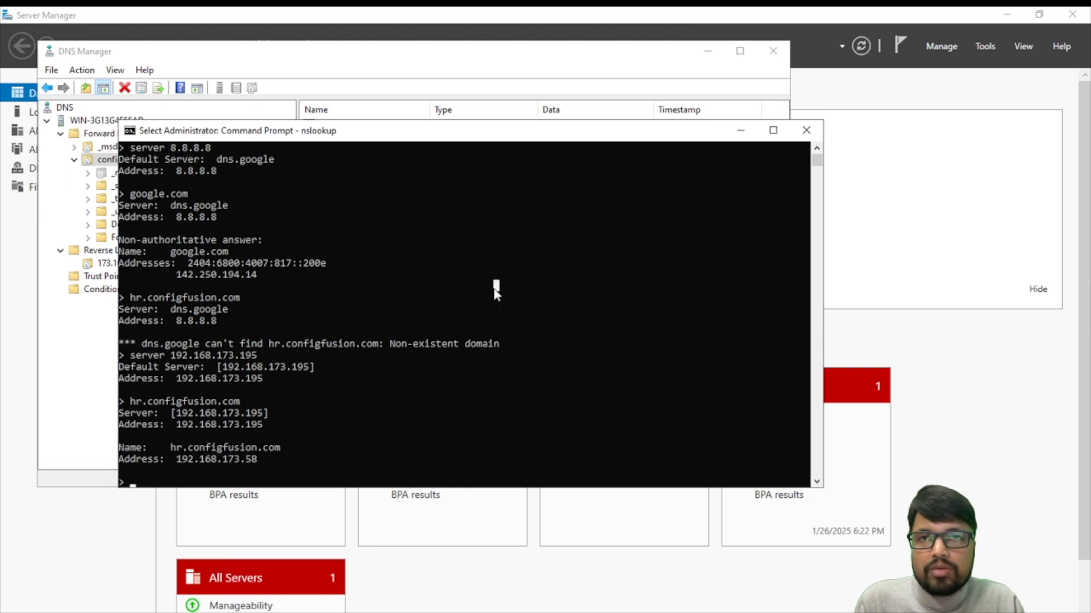
left_click_drag(281, 132, 515, 151)
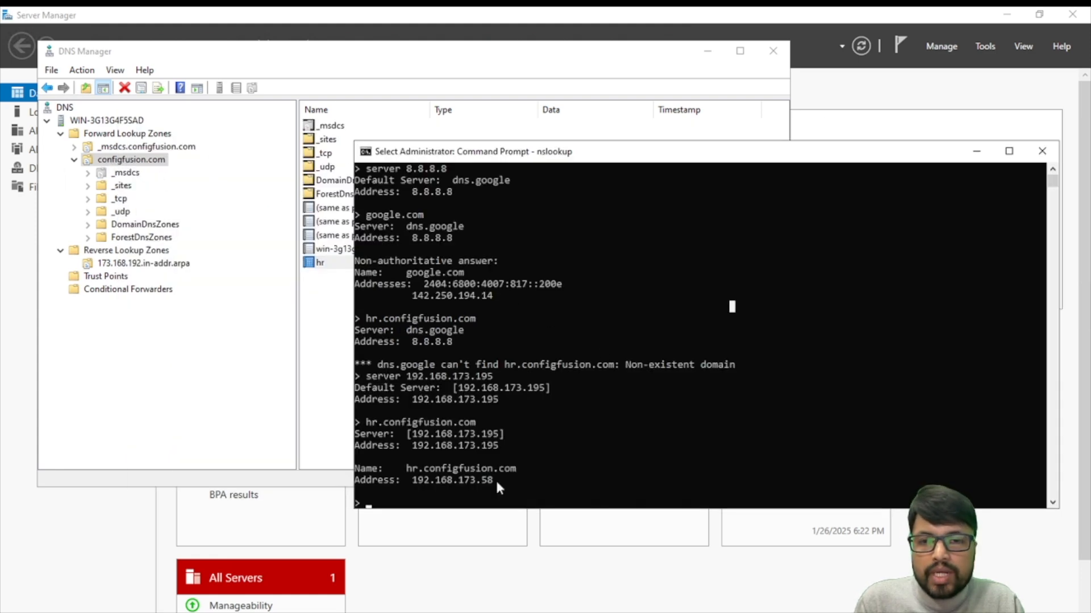
left_click_drag(406, 467, 506, 473)
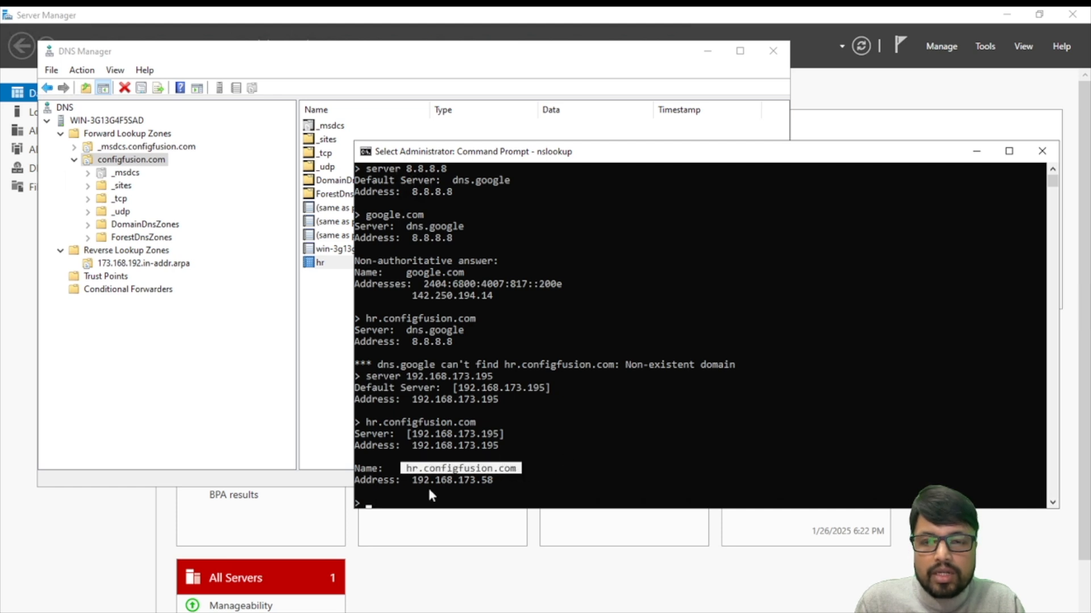
left_click_drag(413, 479, 493, 480)
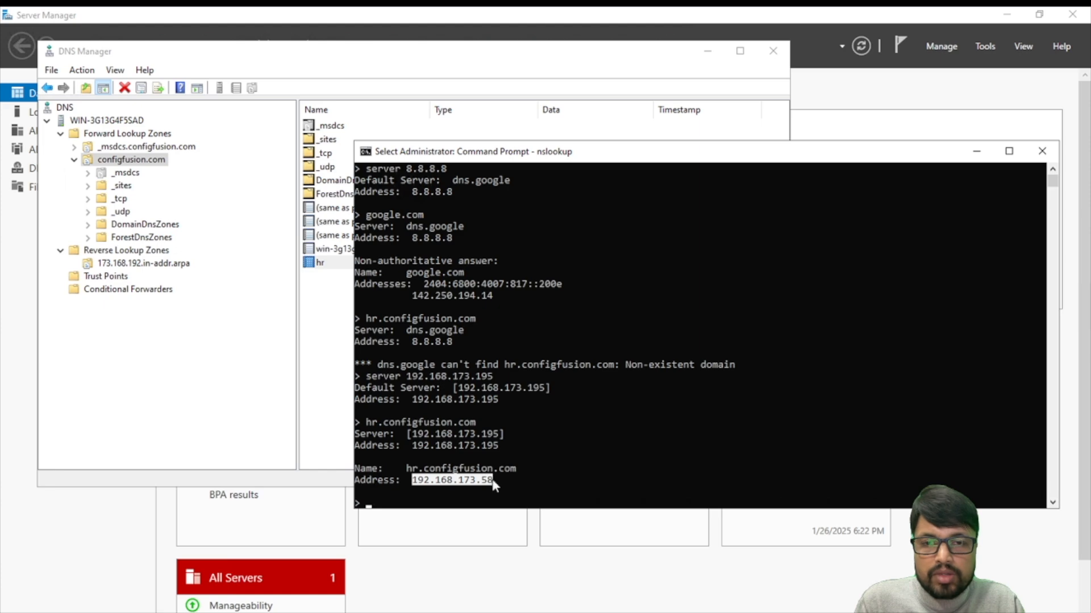
left_click(605, 445)
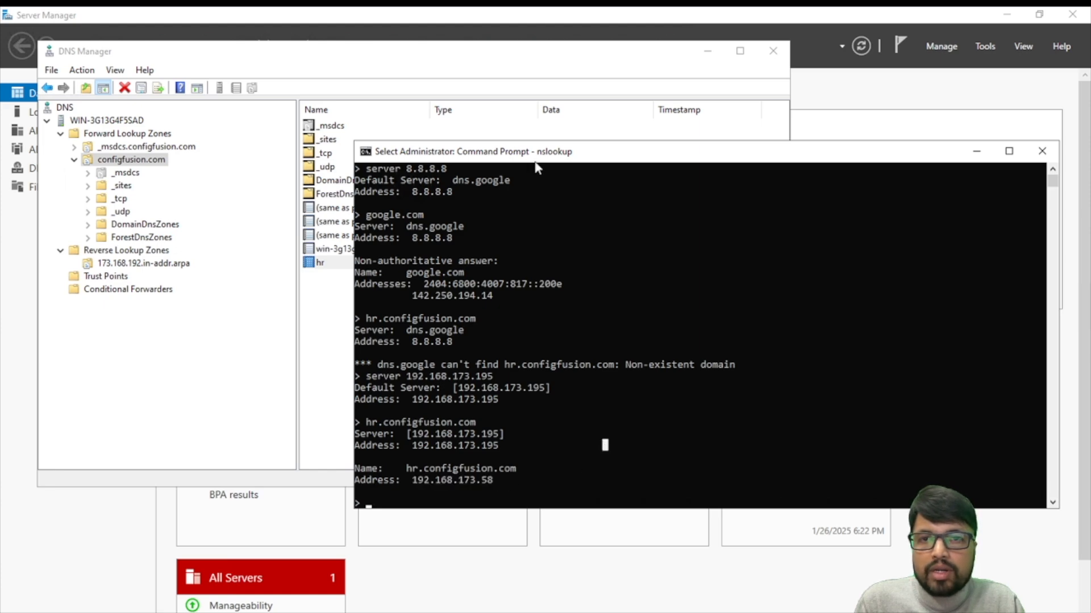
Step: Move the Command Prompt window aside and check the pointer record in DNS Manager's 173.168.192.in-addr.arpa reverse lookup zone
left_click_drag(527, 155, 647, 160)
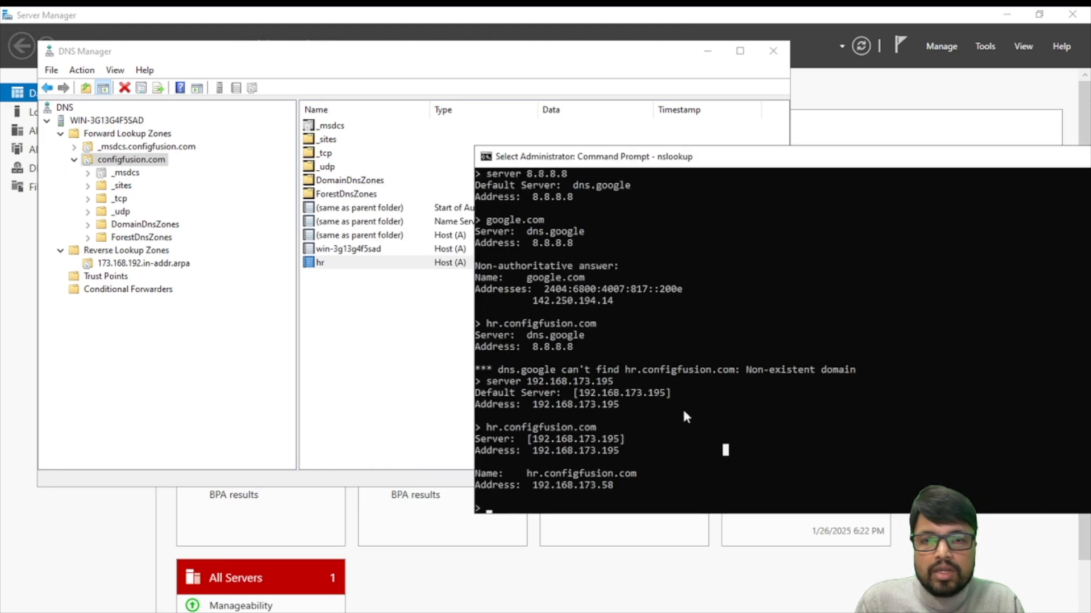
left_click(684, 414)
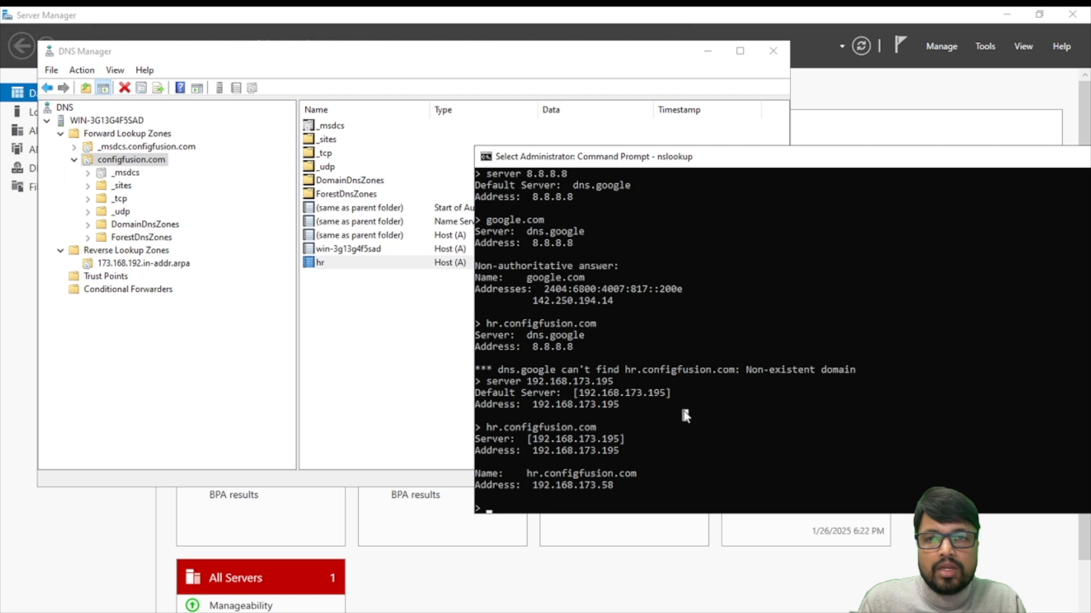
left_click(130, 251)
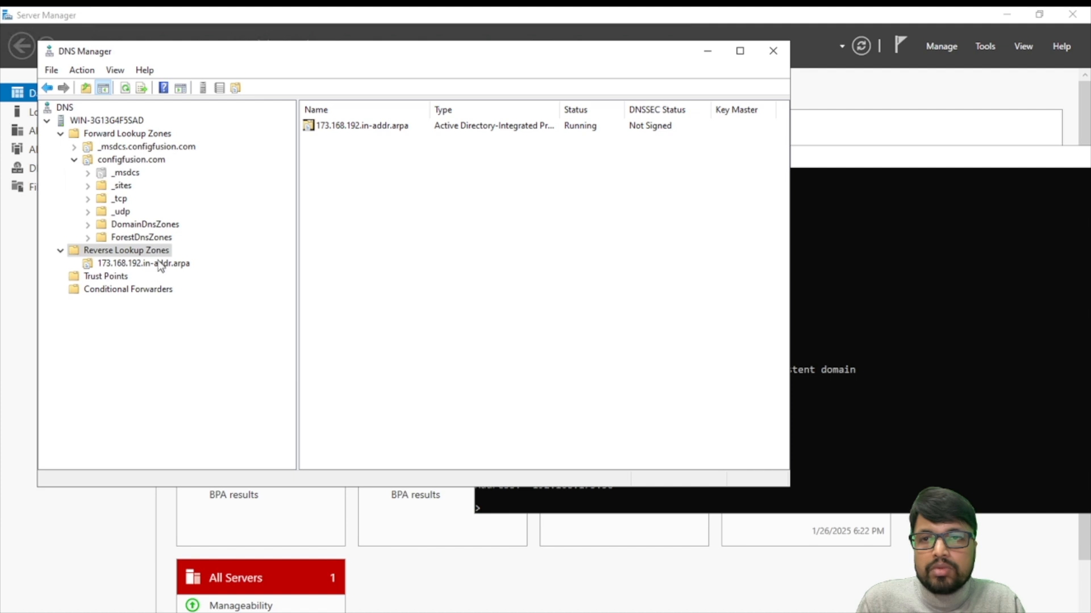
double_click(347, 128)
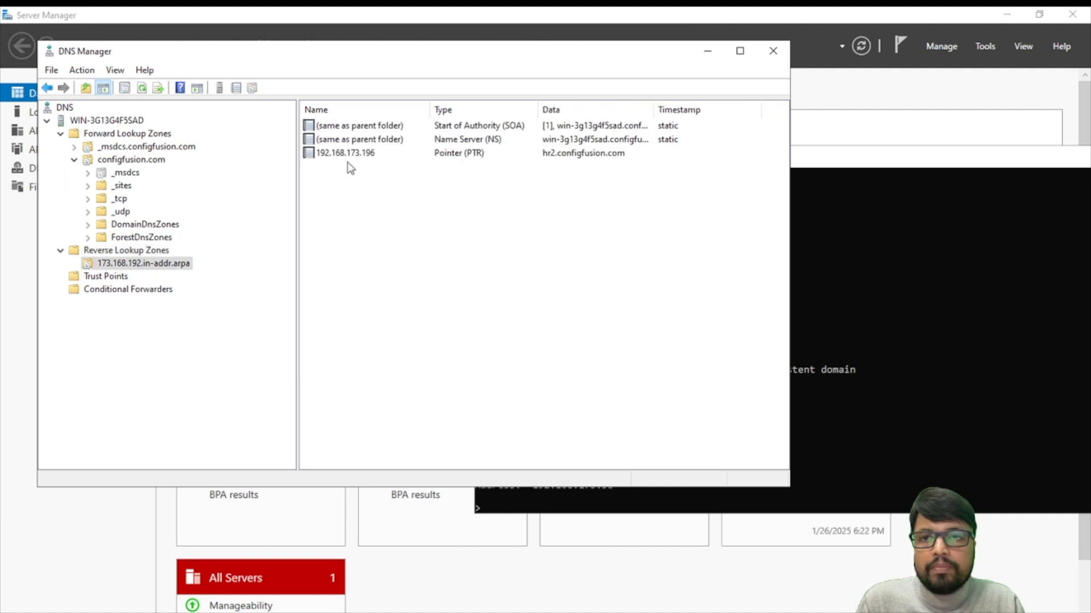
left_click(354, 154)
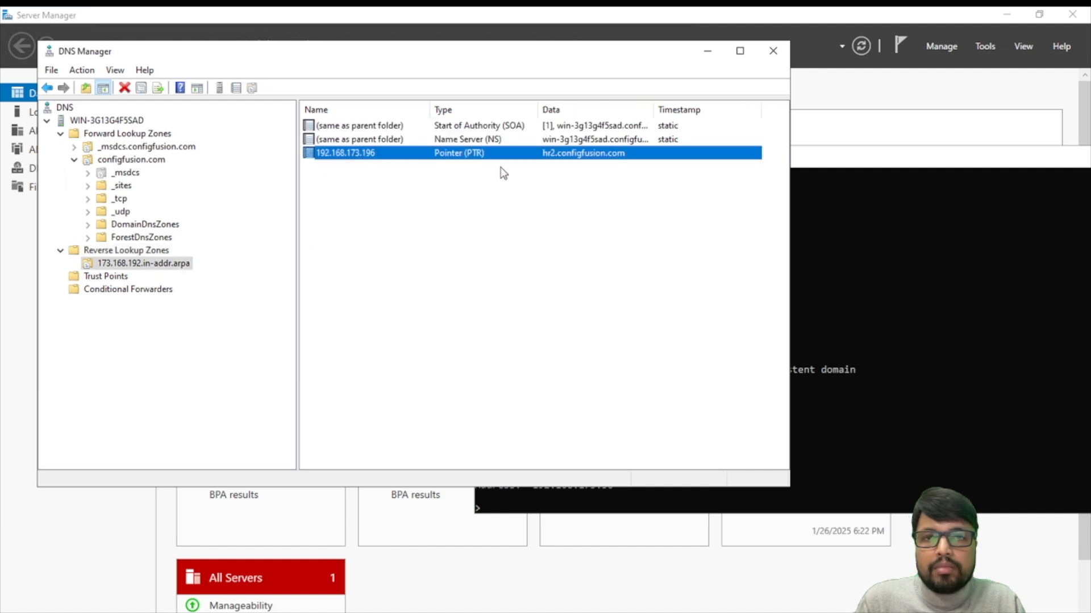
Step: Return to the nslookup session, run a reverse lookup of 192.168.173.196, and compare its result with the earlier hr.configfusion.com lookup
left_click(877, 253)
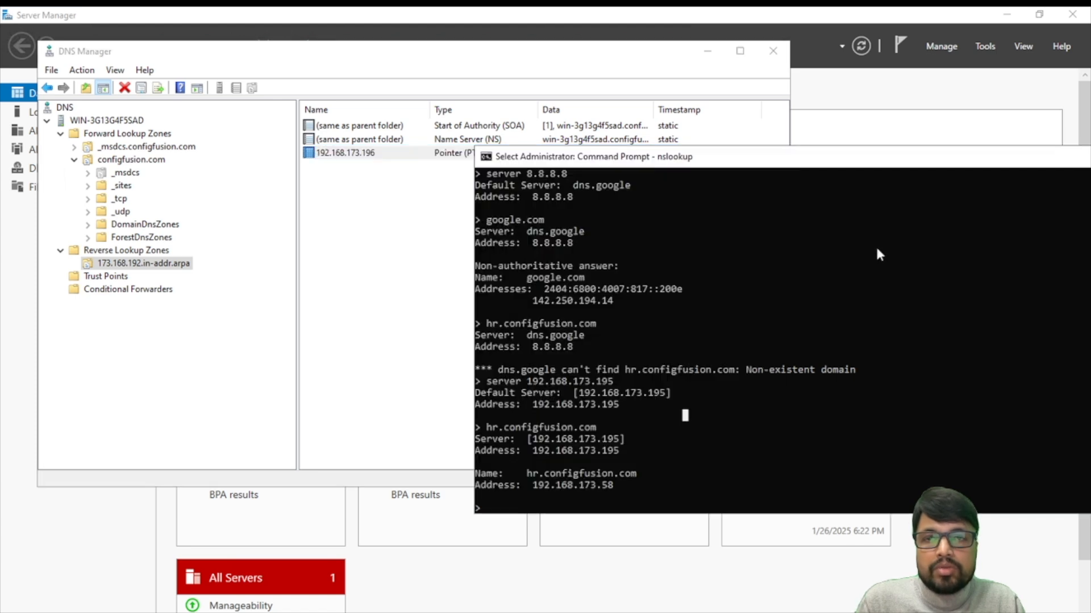
left_click_drag(703, 157, 502, 183)
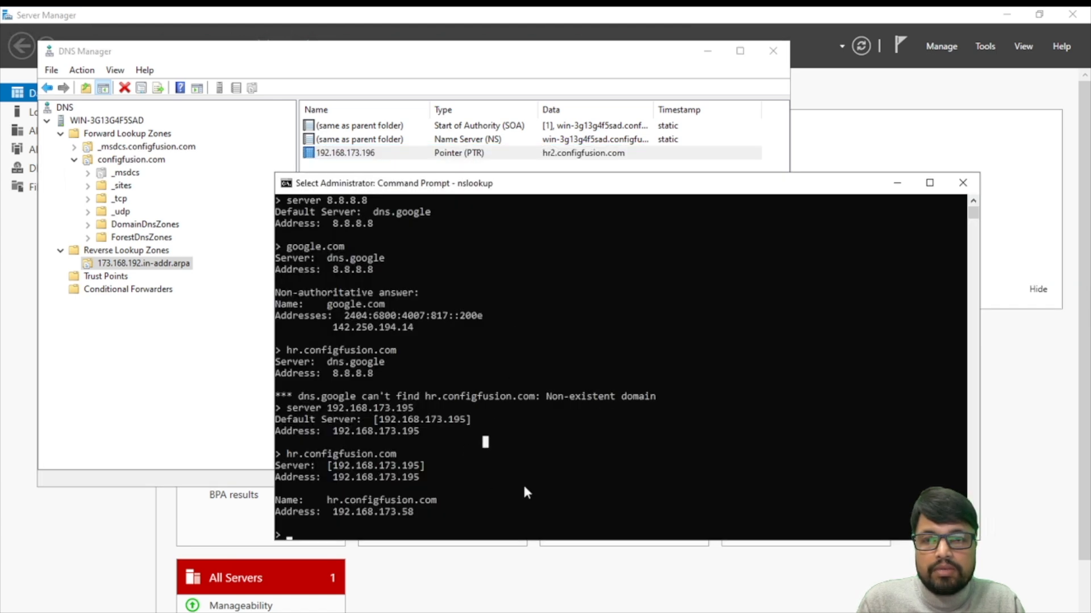
key("Escape")
type("192.168.173.19")
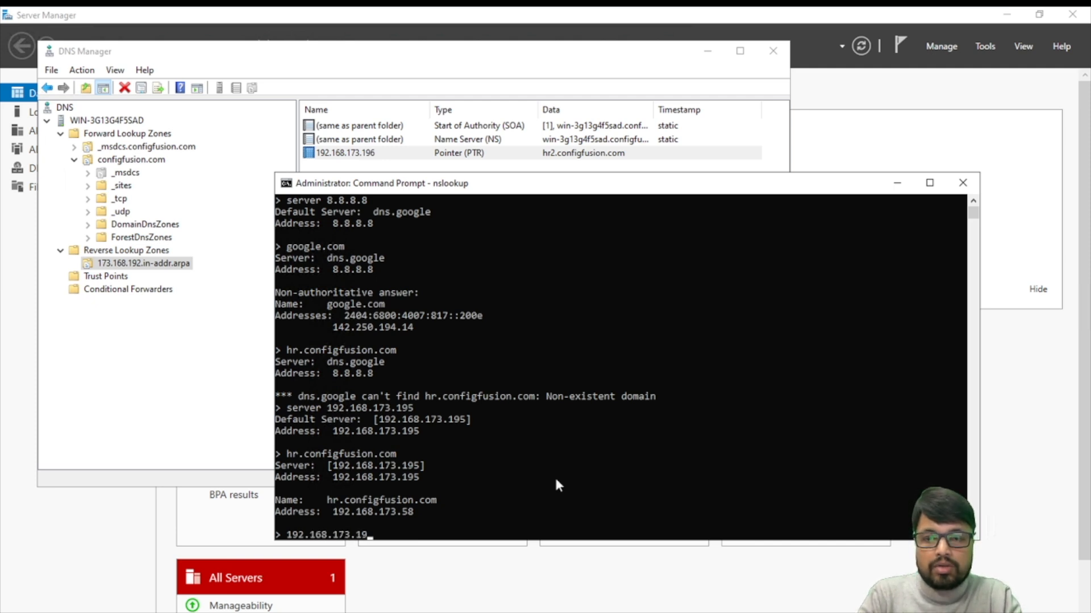
type("6")
key("Return")
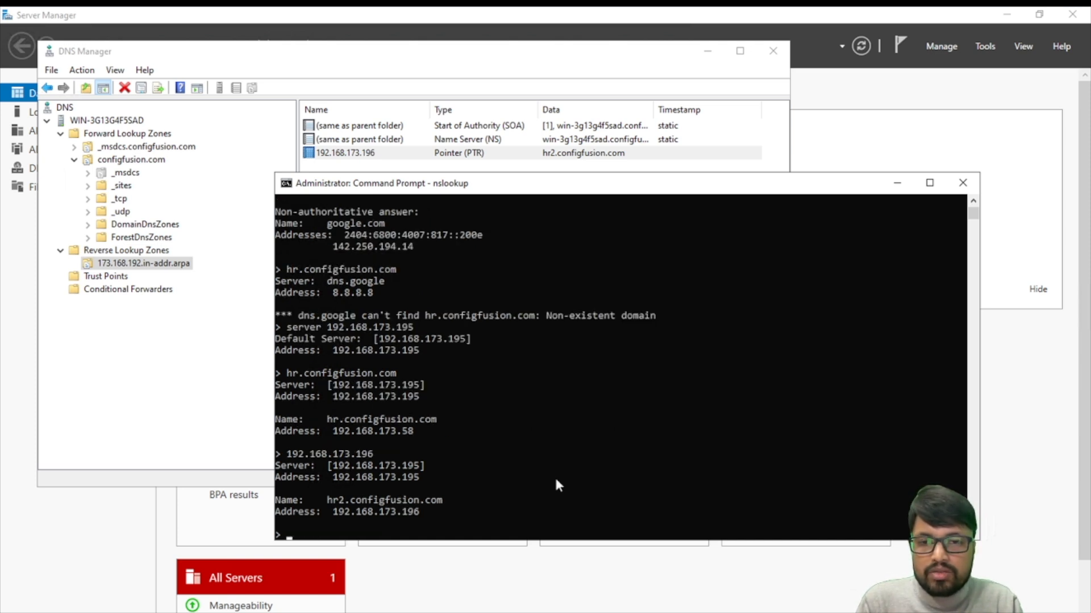
left_click_drag(326, 496, 439, 499)
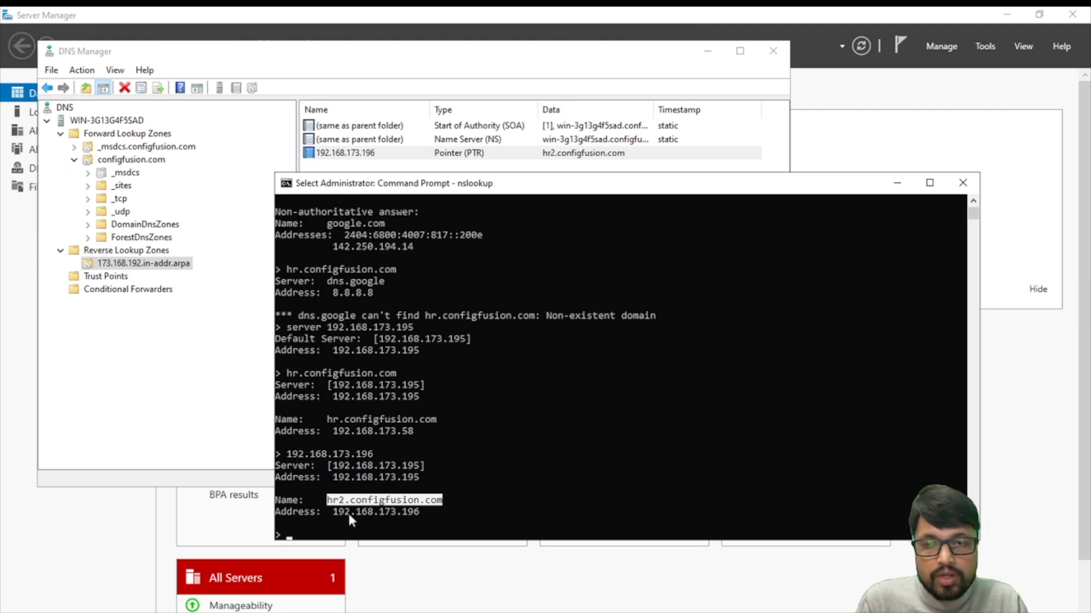
left_click_drag(287, 454, 373, 454)
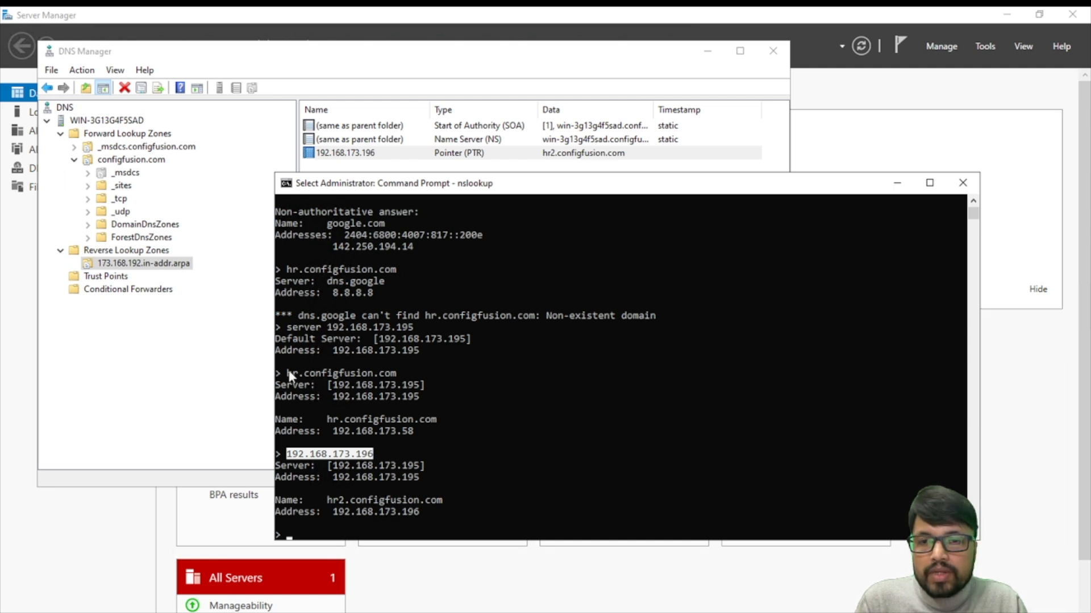
left_click_drag(288, 370, 395, 372)
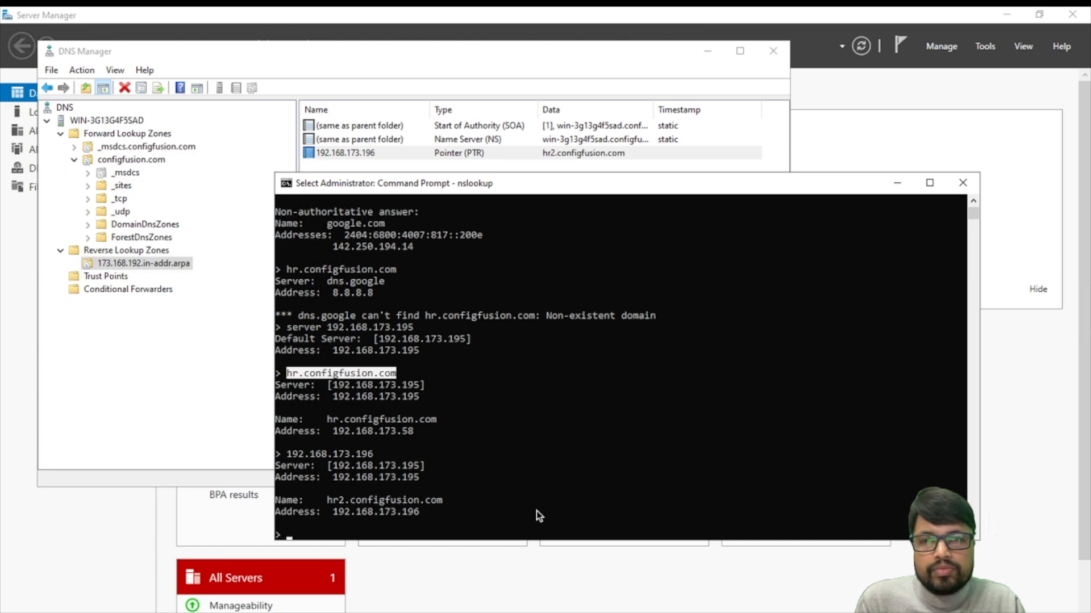
left_click(336, 281)
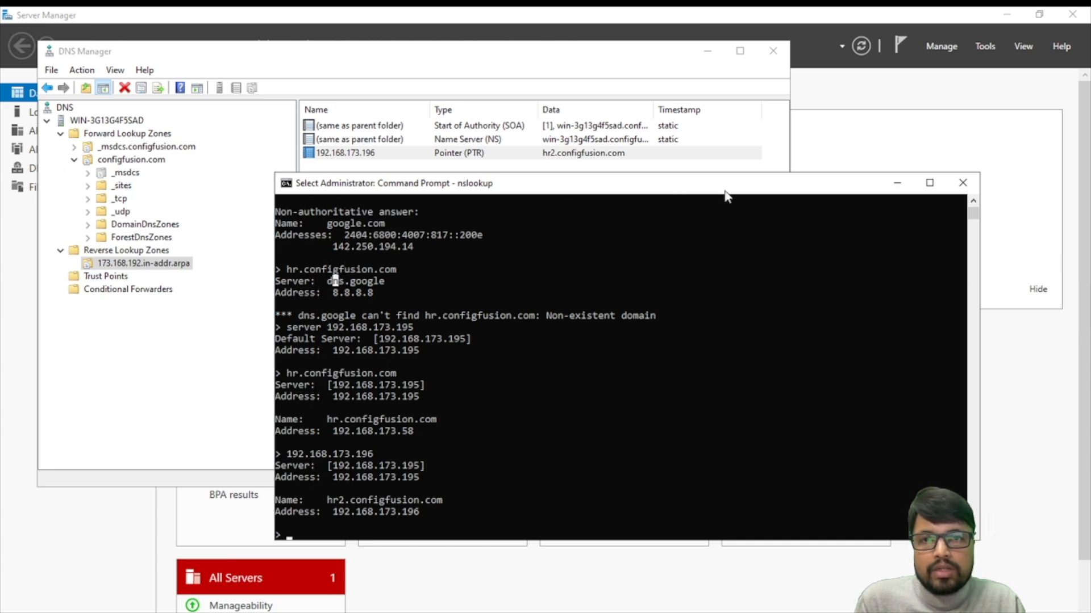
Step: Minimize Command Prompt and DNS Manager, and review the Senior_HR group and user1 in the HR_Department unit of Active Directory Users and Computers
left_click(897, 183)
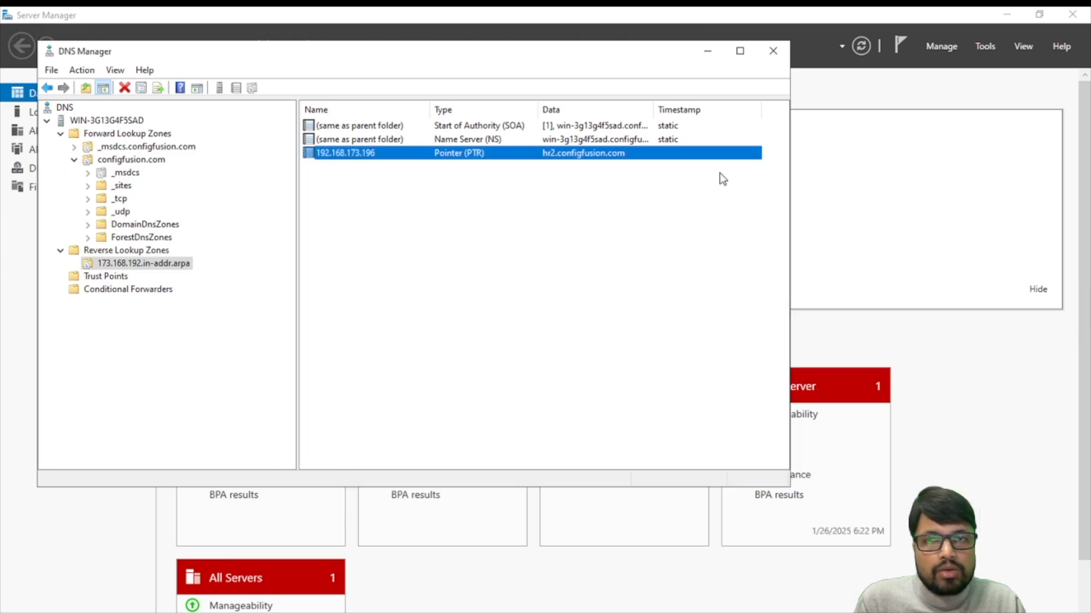
left_click(707, 56)
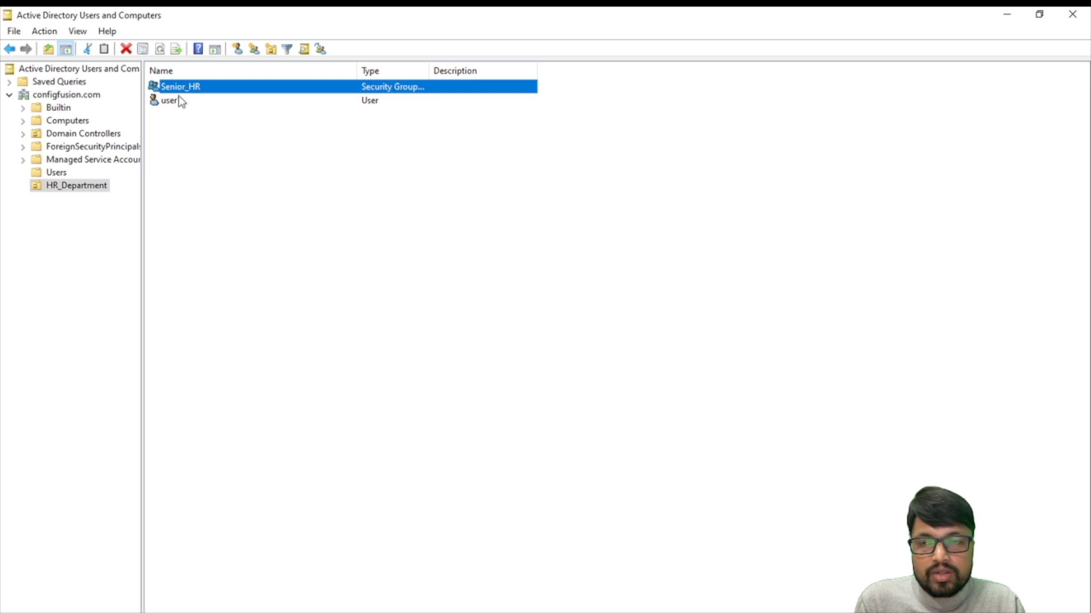
left_click(51, 187)
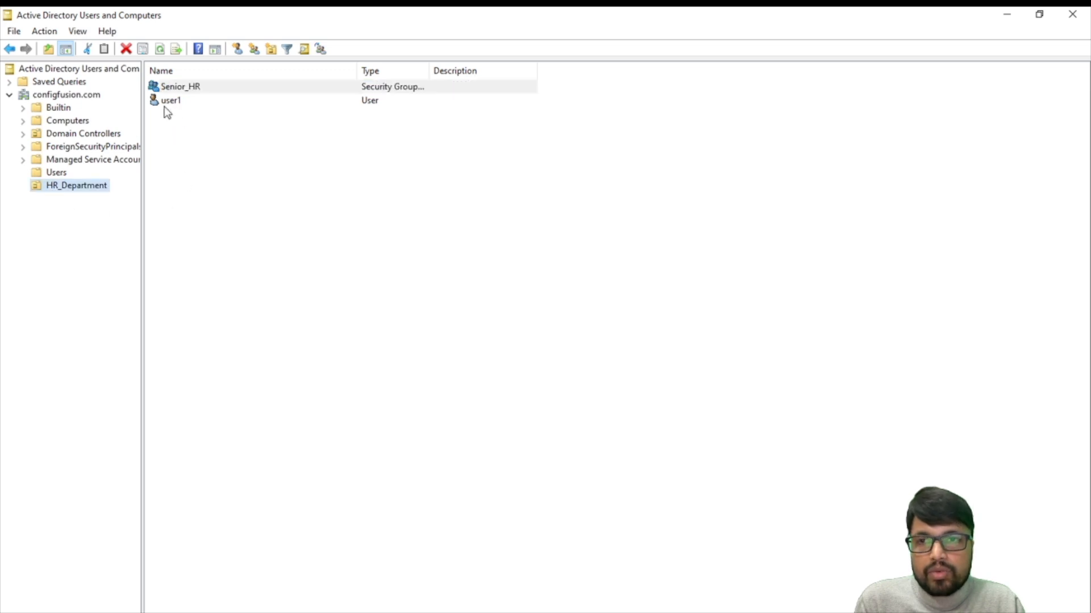
left_click(180, 89)
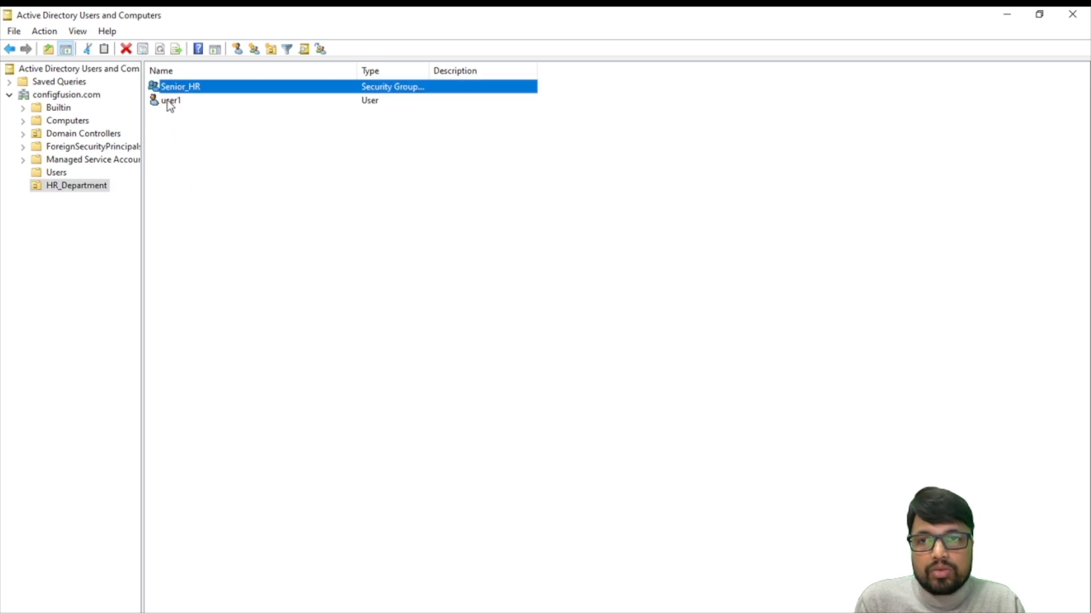
left_click(169, 103)
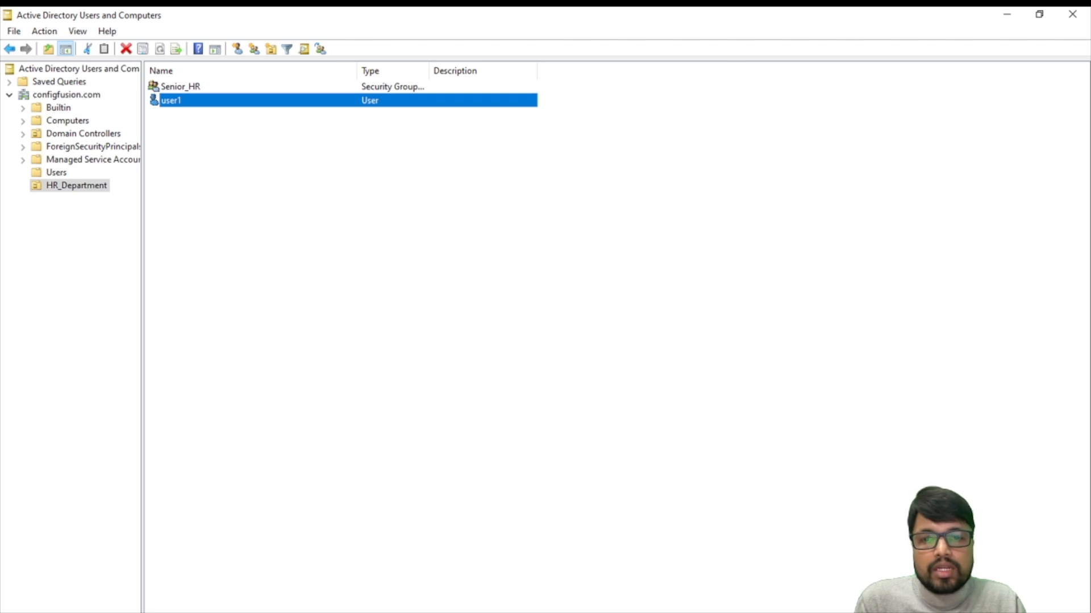
Step: Switch back to DNS Manager and review the hr host record in the configfusion.com forward lookup zone
left_click(409, 612)
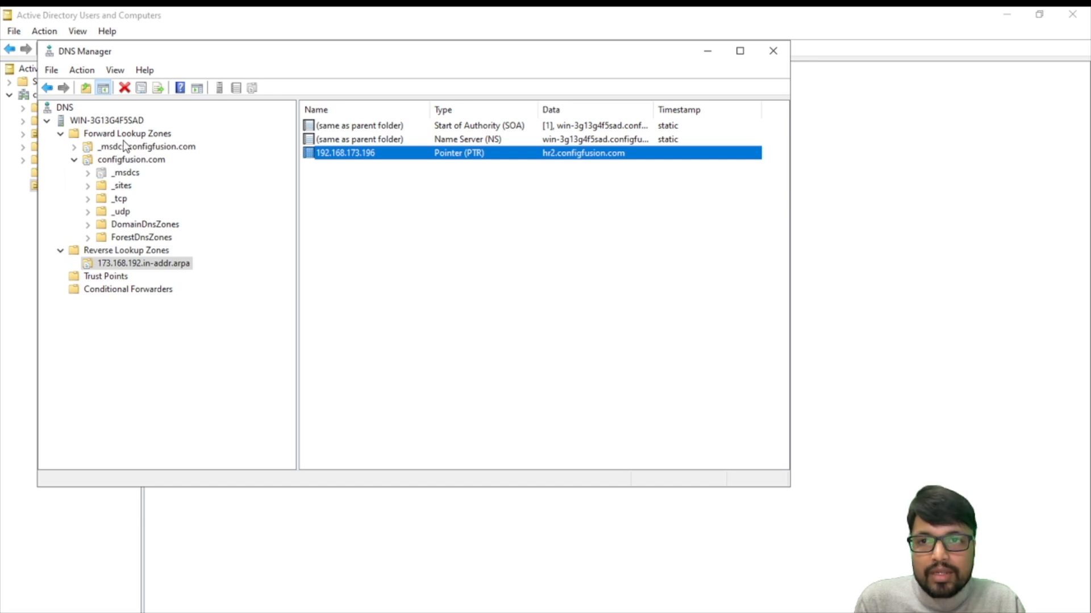
left_click(146, 161)
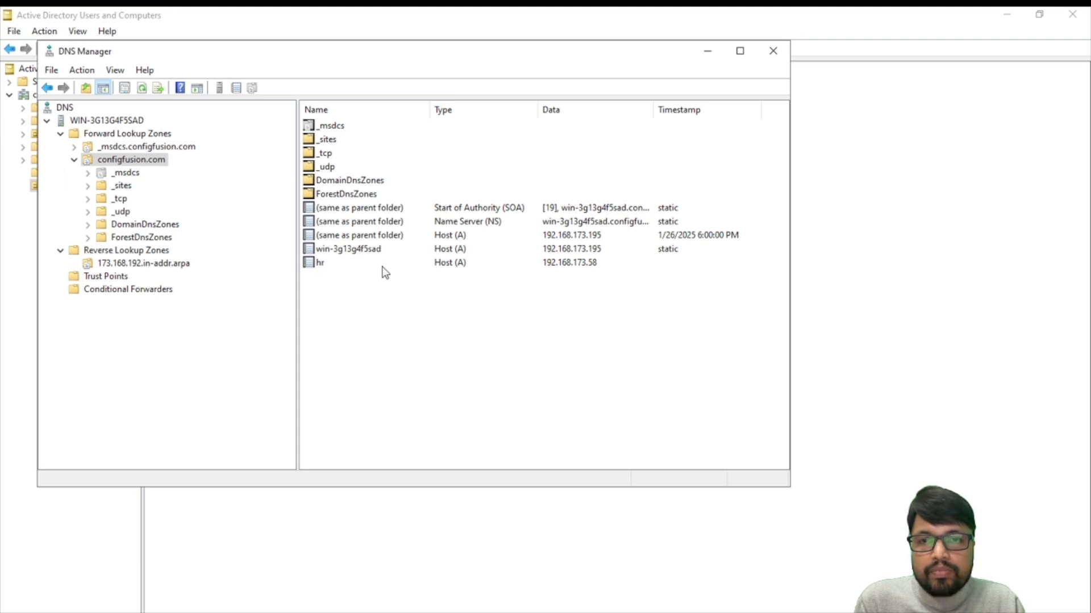
left_click(321, 264)
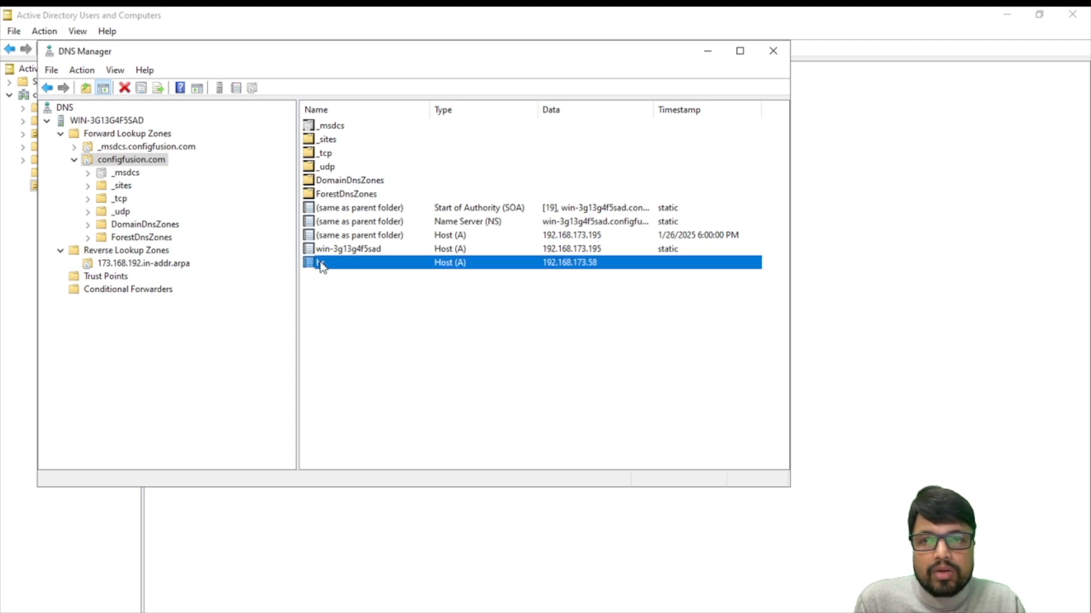
Step: Review the 192.168.173.196 pointer record in the 173.168.192.in-addr.arpa reverse zone and the list of forward lookup zones
left_click(149, 266)
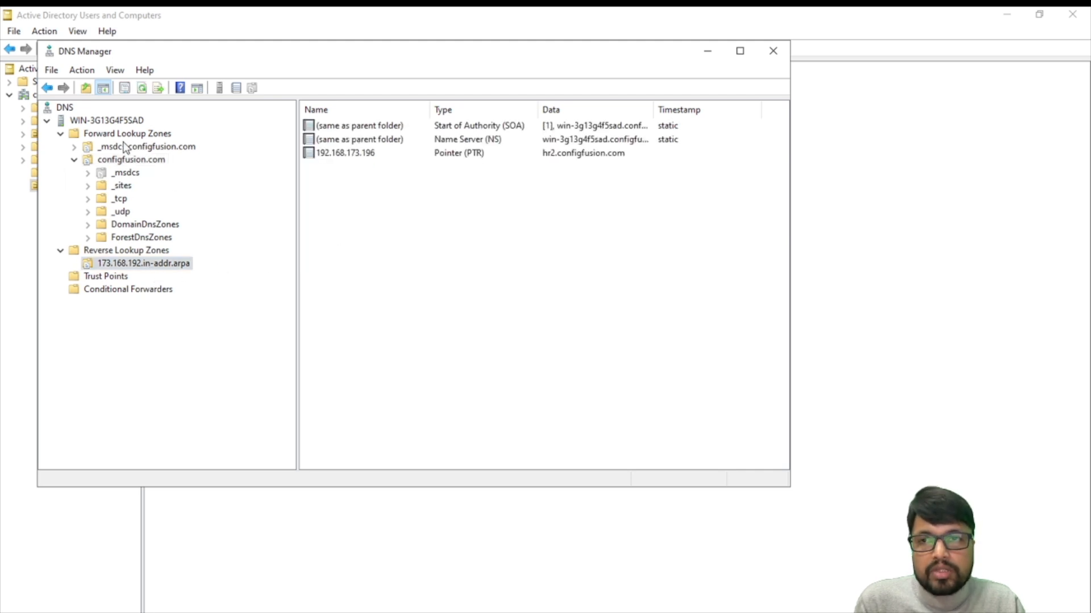
left_click(358, 155)
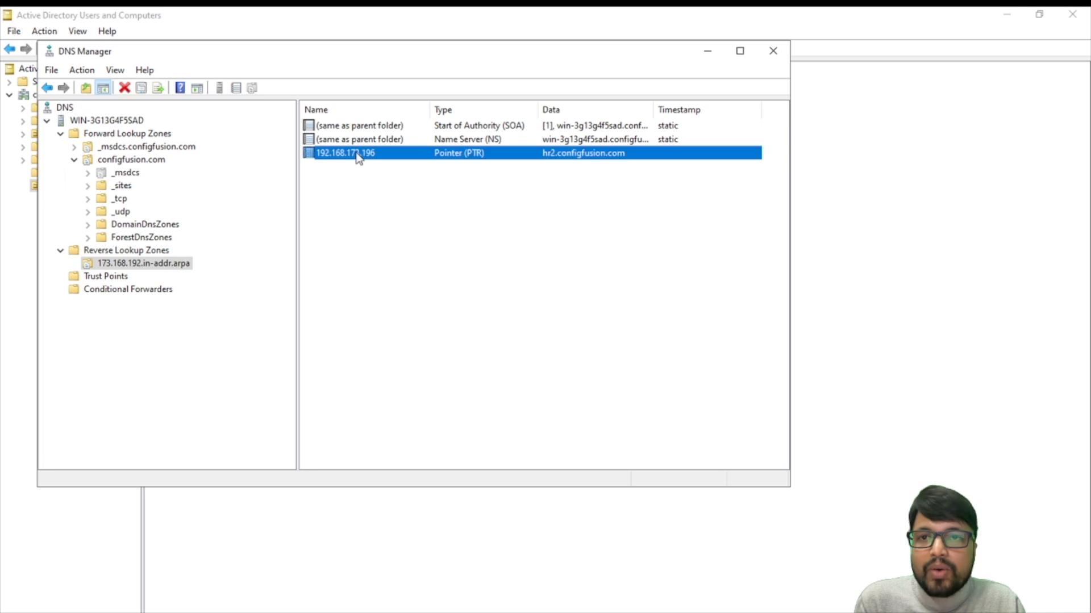
left_click(122, 134)
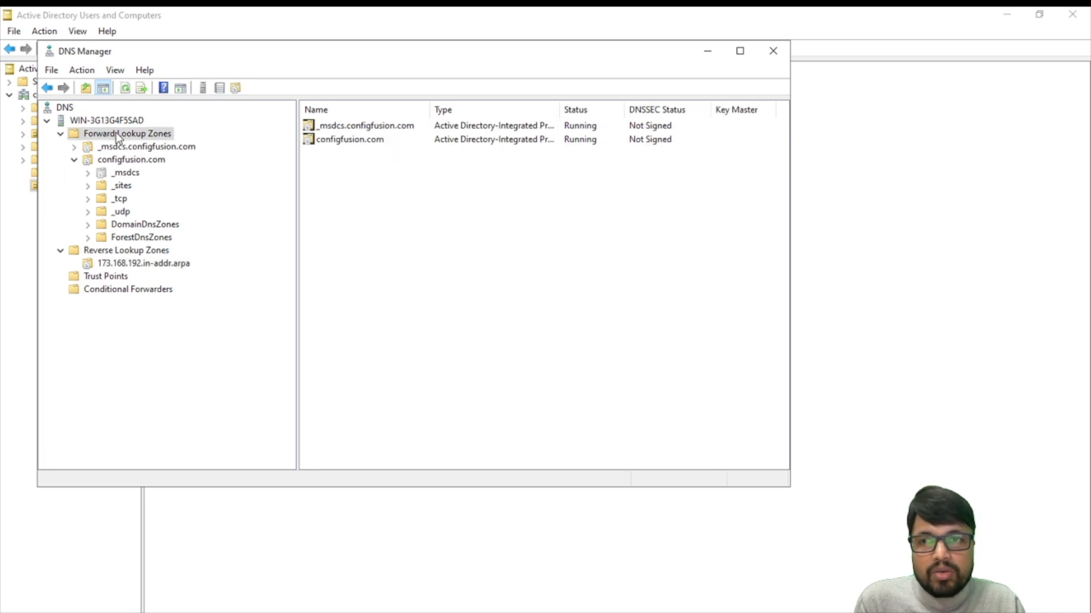
left_click(133, 266)
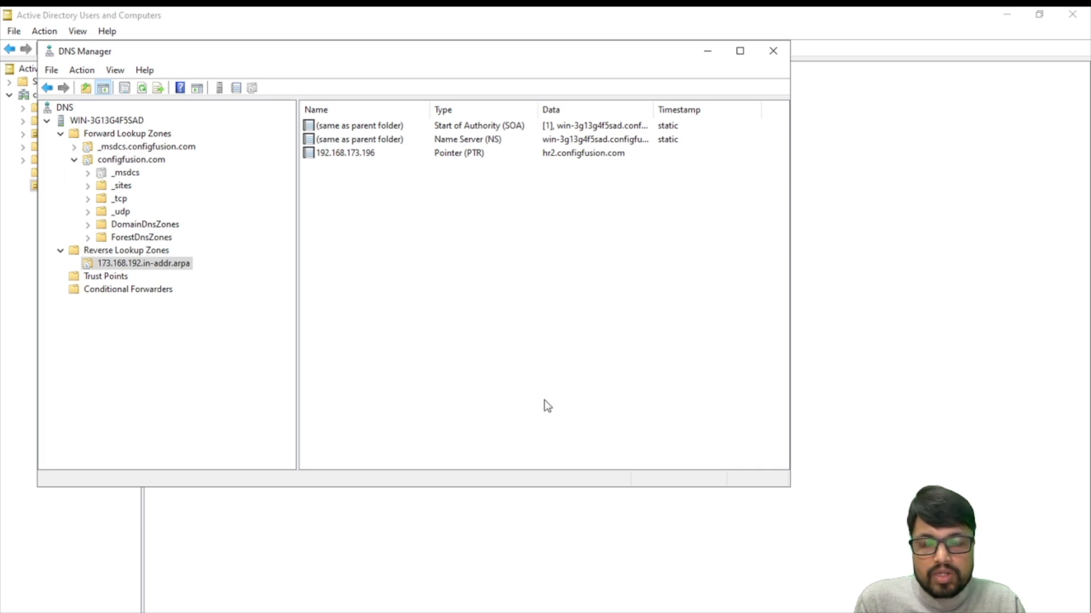
Step: Switch to Command Prompt to review the nslookup results, and view the Computers container of configfusion.com in Active Directory Users and Computers
key("alt+Tab")
left_click(727, 315)
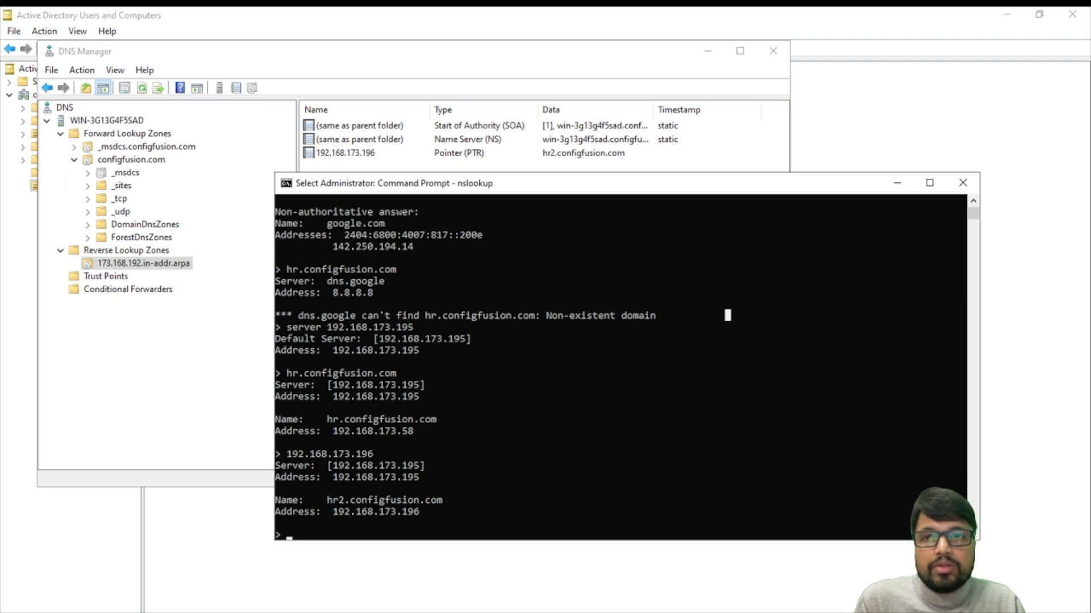
left_click(20, 243)
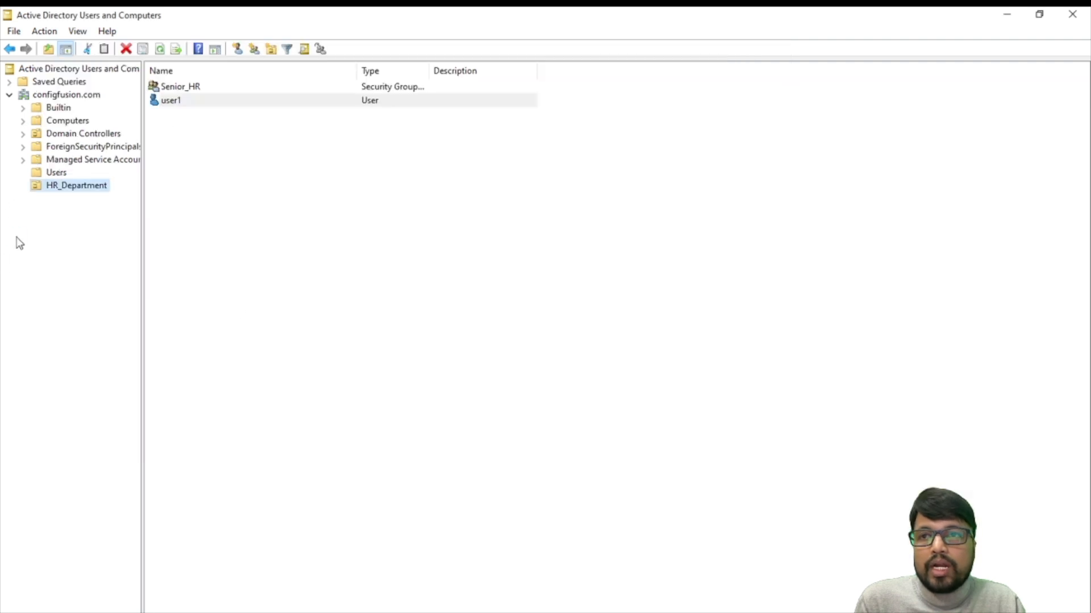
left_click(58, 120)
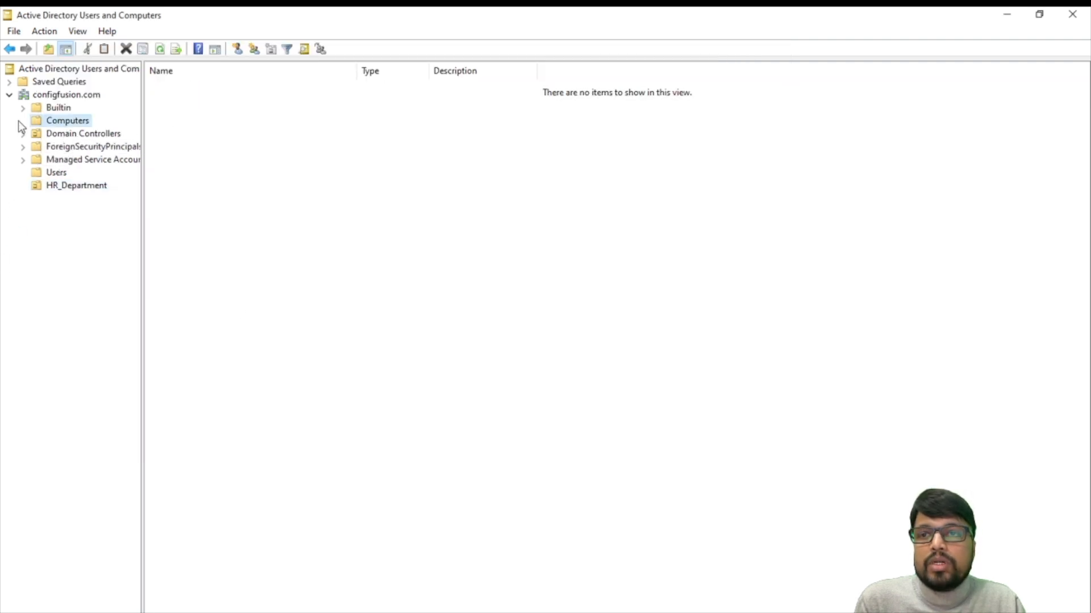